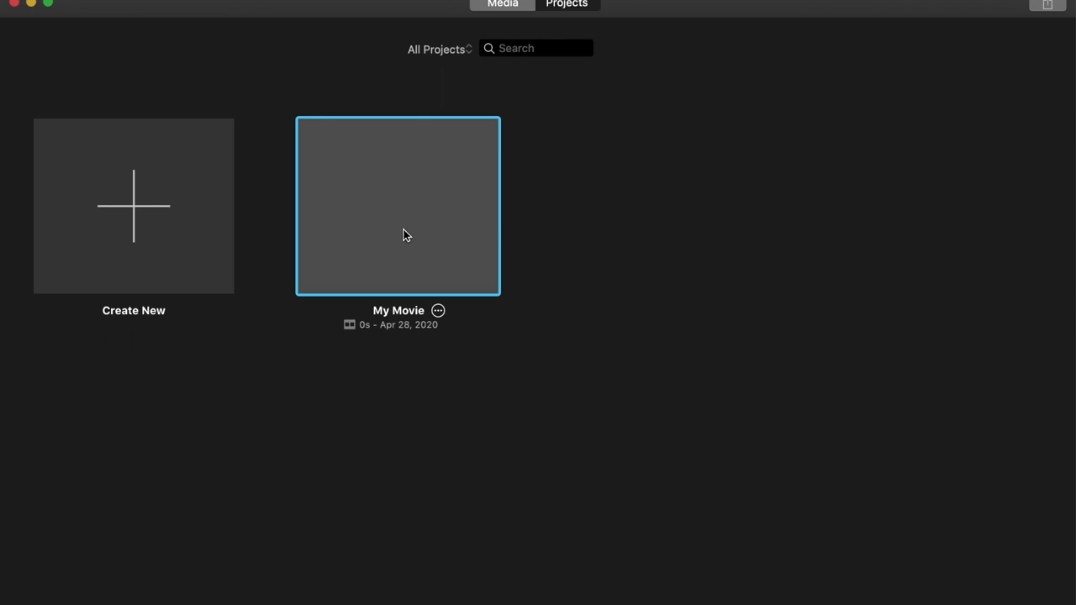
Open the My Movie project and add the 14.9-minute GRWM clip to the timeline
double_click(403, 235)
left_click_drag(206, 159, 101, 447)
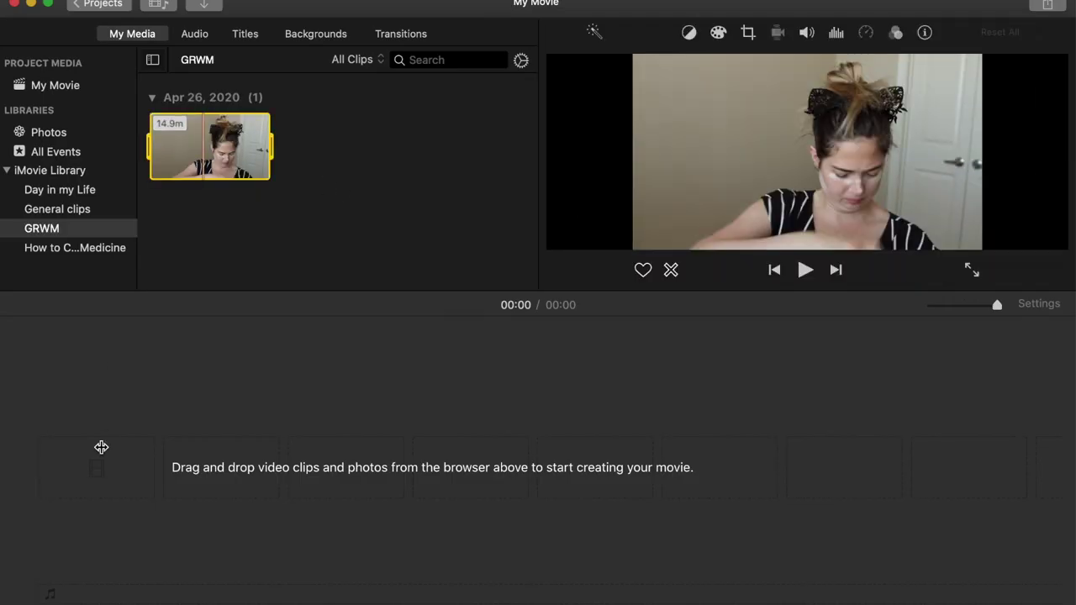
left_click_drag(49, 473, 53, 480)
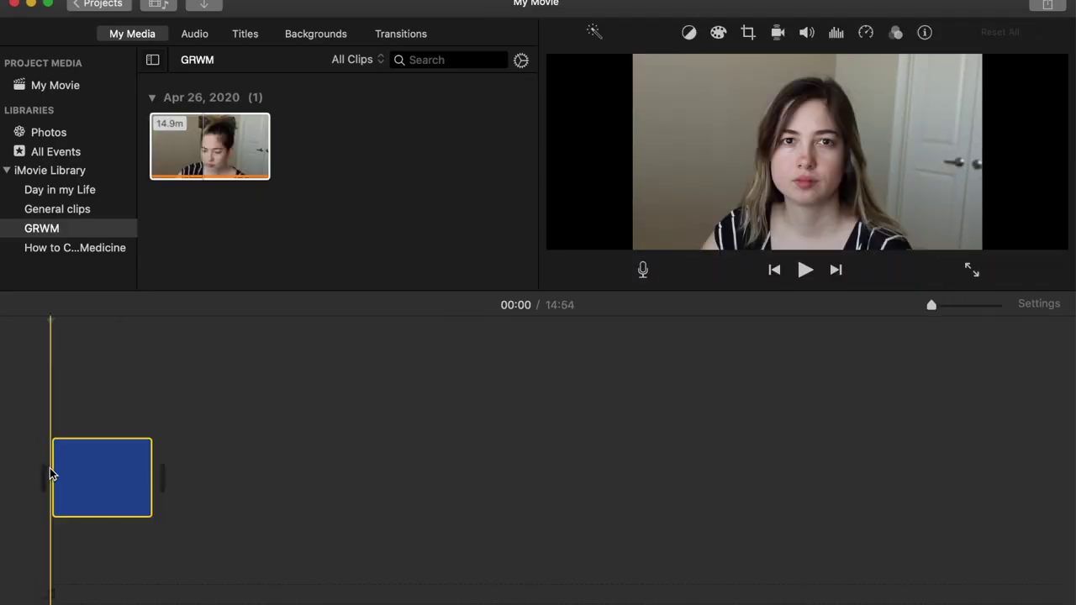
Split the clip at 1.9 seconds, where the talking begins, and delete the opening part
left_click_drag(931, 305, 1030, 311)
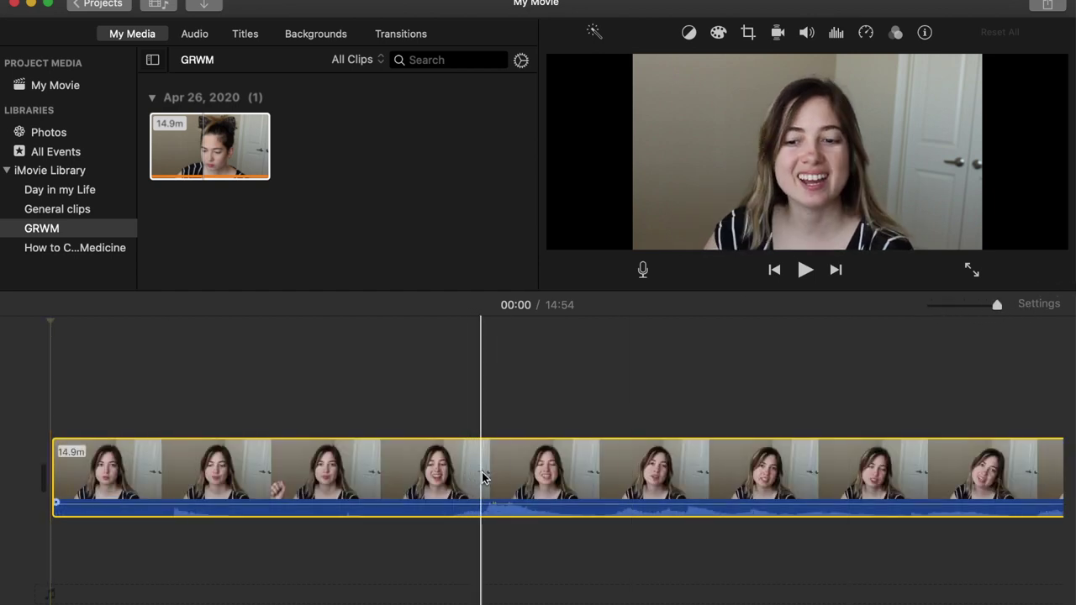
key("super+b")
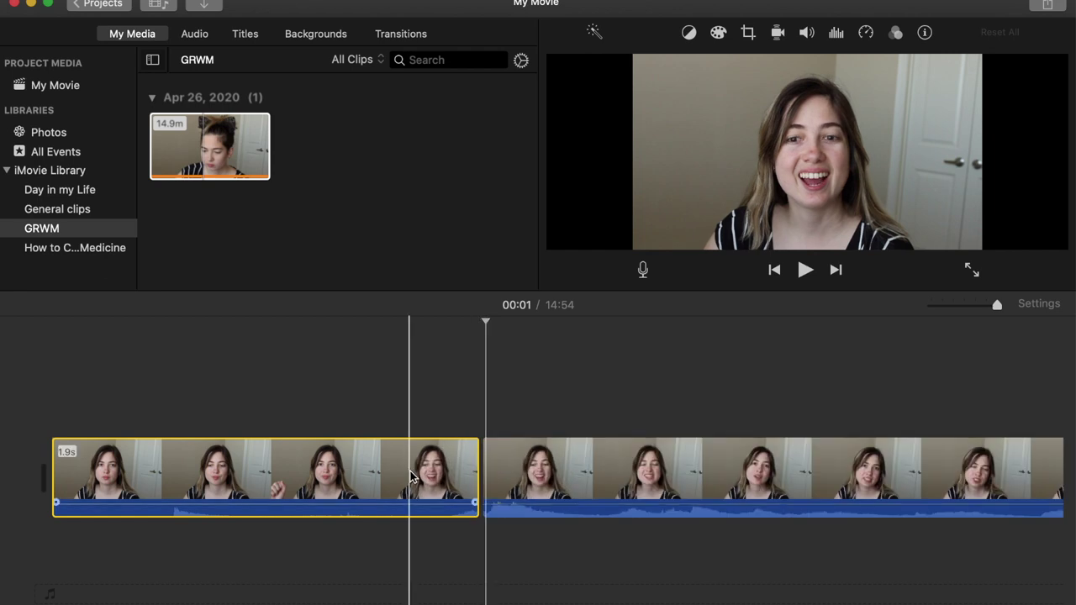
key("Delete")
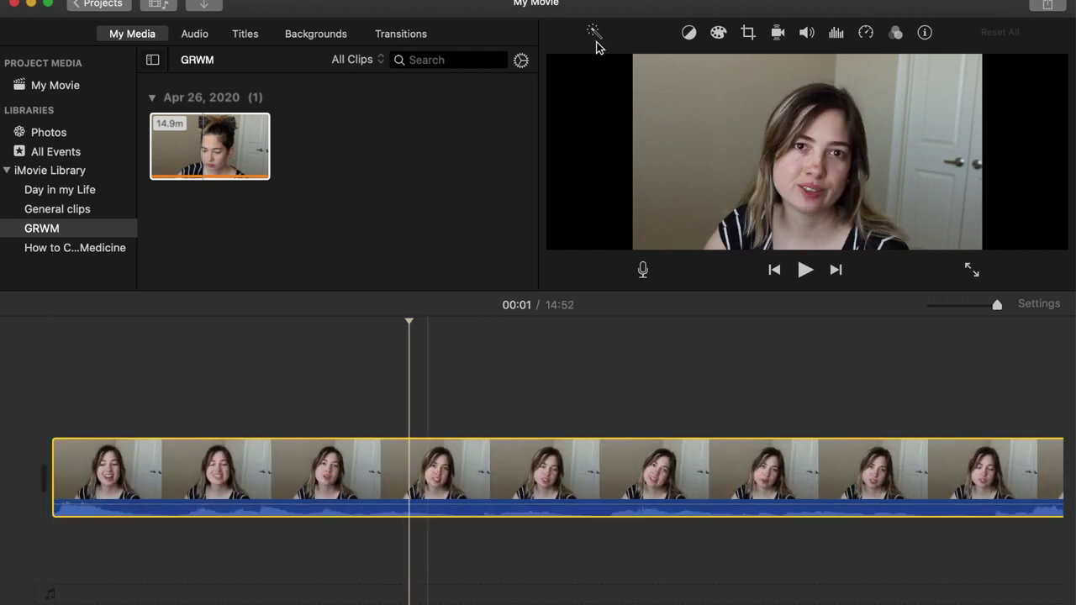
Auto-enhance the clip and play the movie from its beginning
left_click(53, 401)
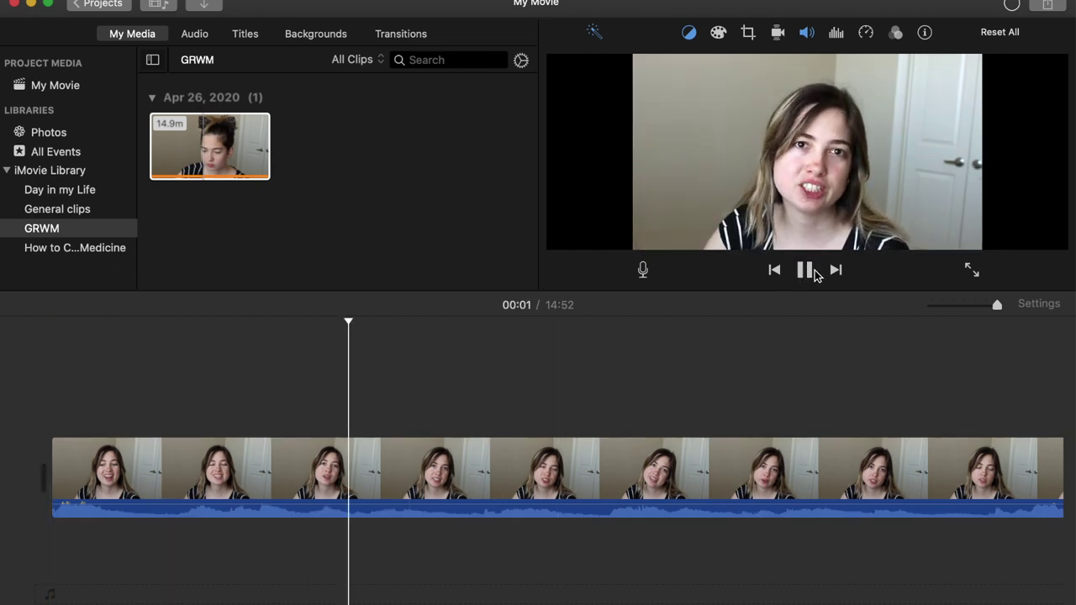
key("XF86AudioRaiseVolume")
left_click(812, 271)
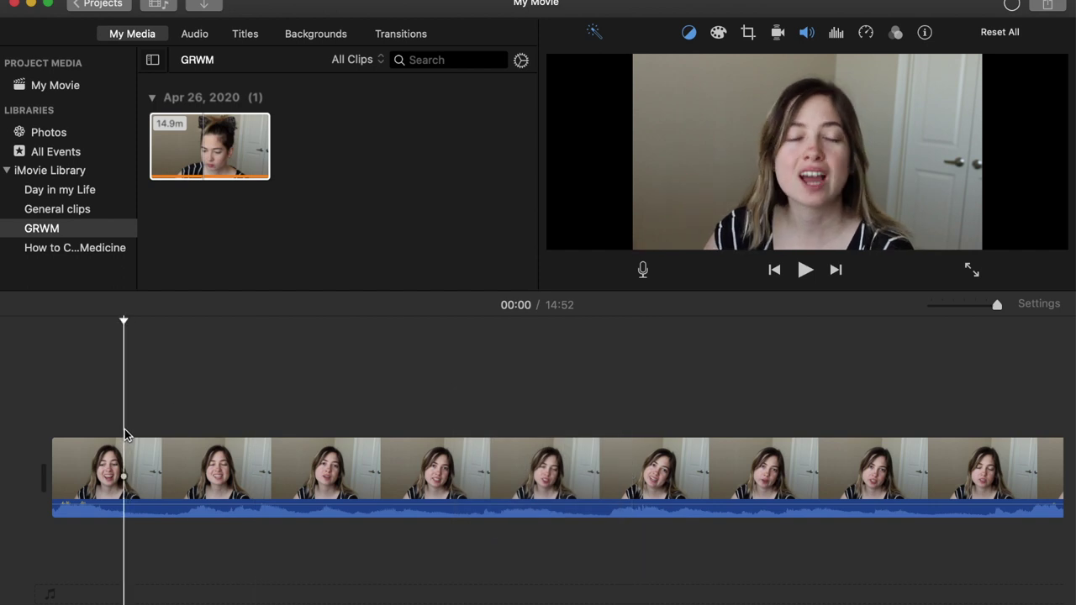
Cut out the short pause right after the opening words, within the first second of the movie
key("super+b")
left_click(189, 470)
key("super+b")
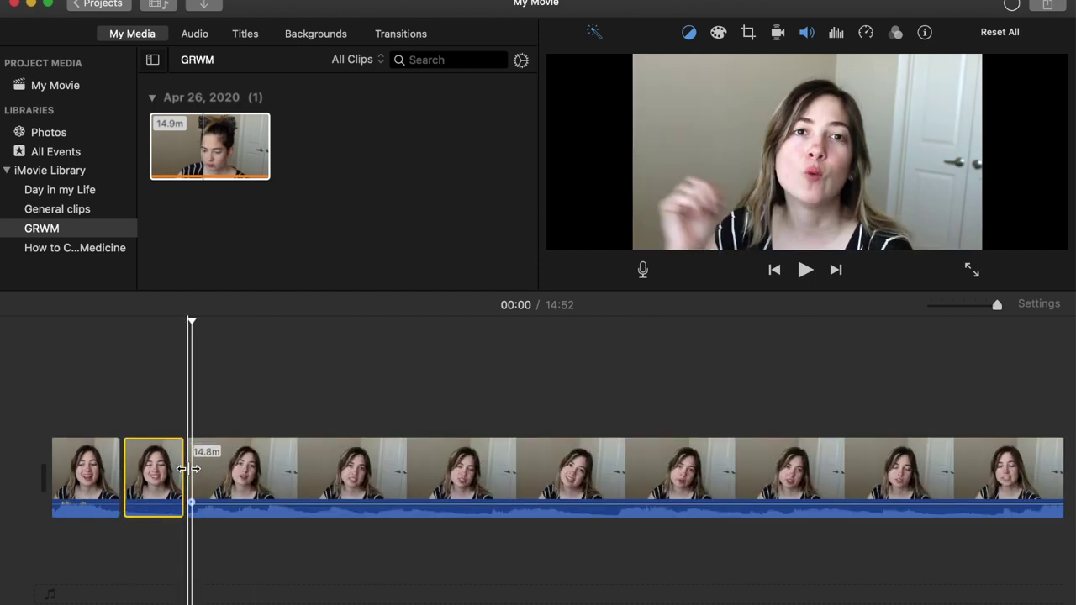
key("Delete")
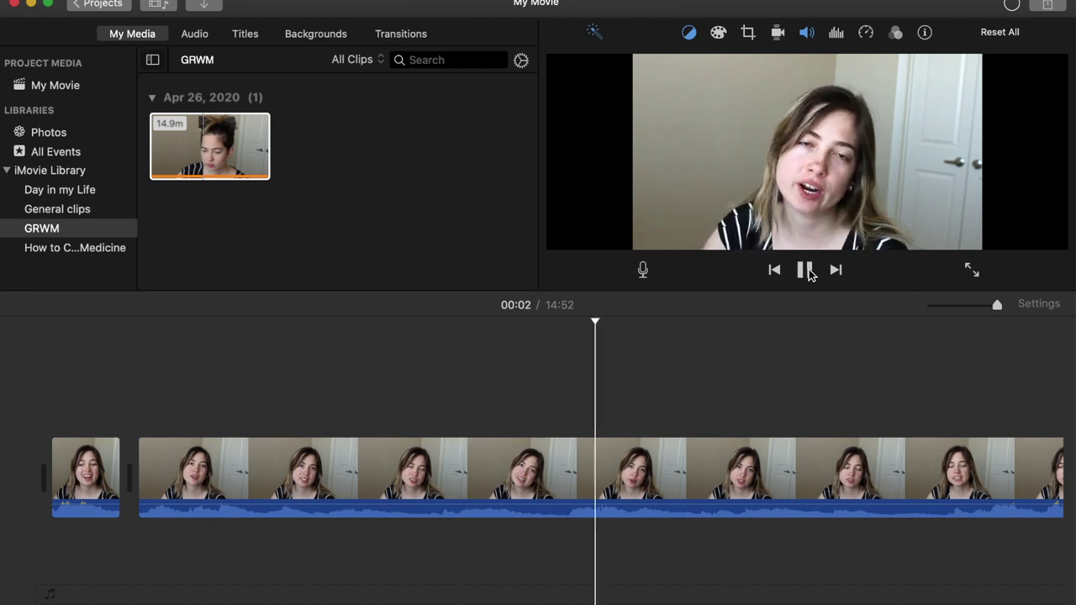
Play on to 00:05 and cut out the short section before both hands are raised to the head
scroll(754, 388, "right", 10)
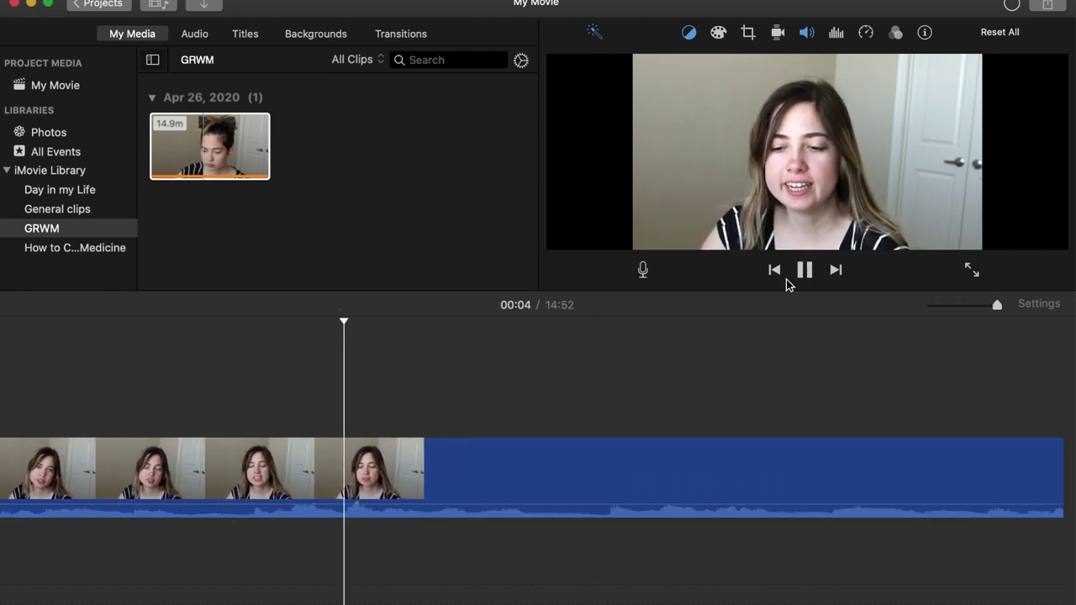
left_click(803, 273)
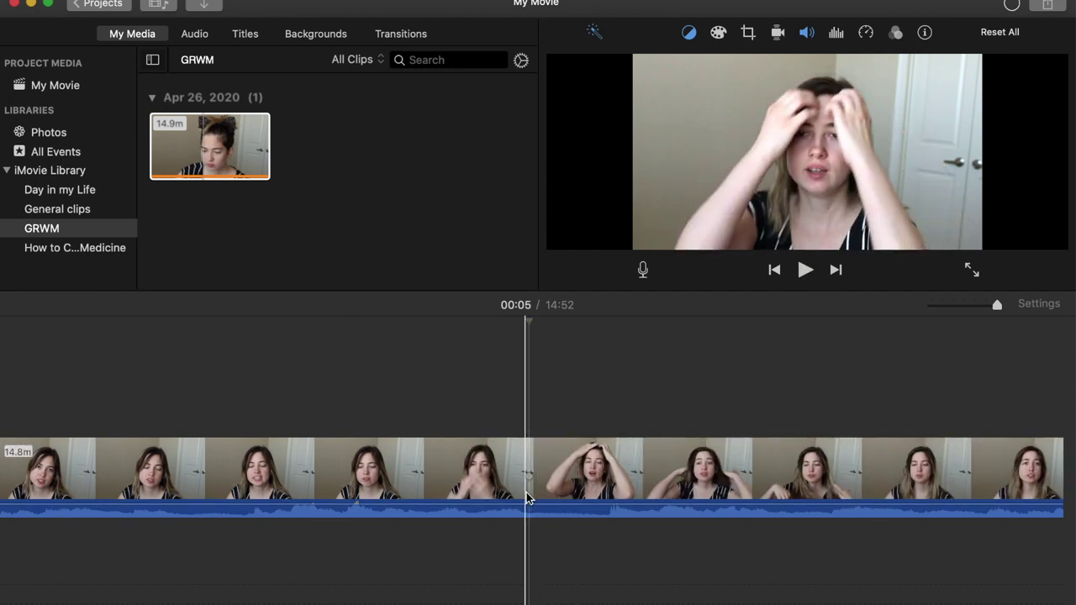
key("super+b")
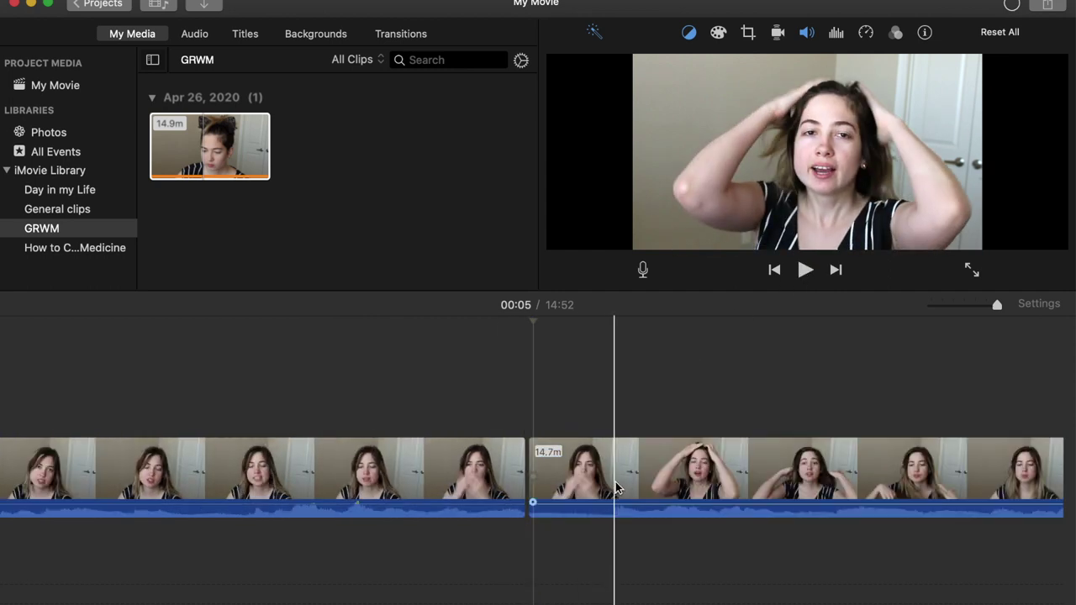
key("super+b")
key("Delete")
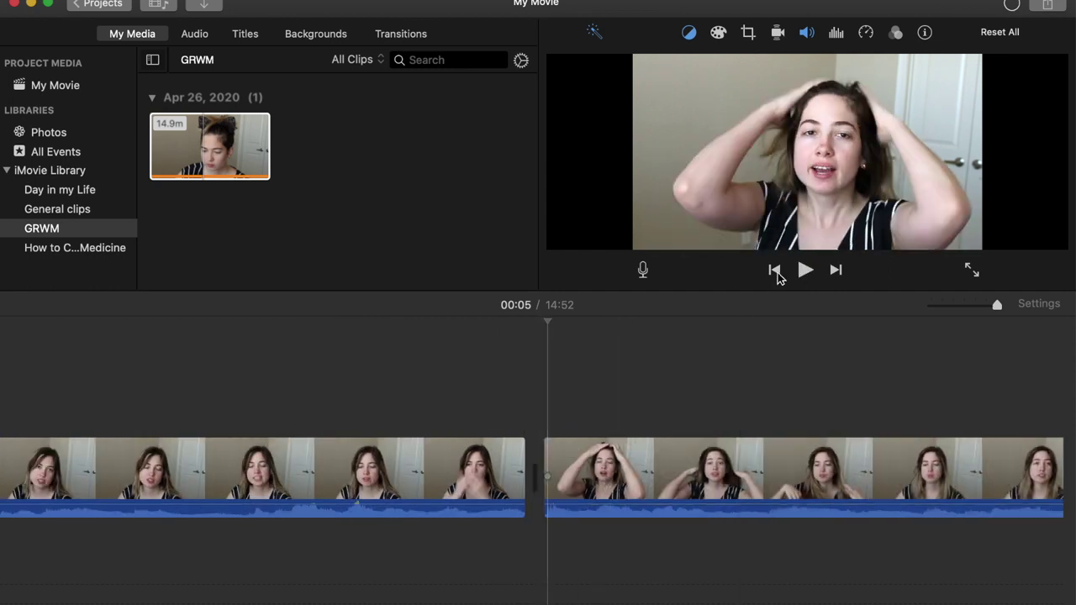
Play on from the 00:05 cut and remove the short pause starting at 00:08
left_click(805, 269)
scroll(611, 446, "right", 5)
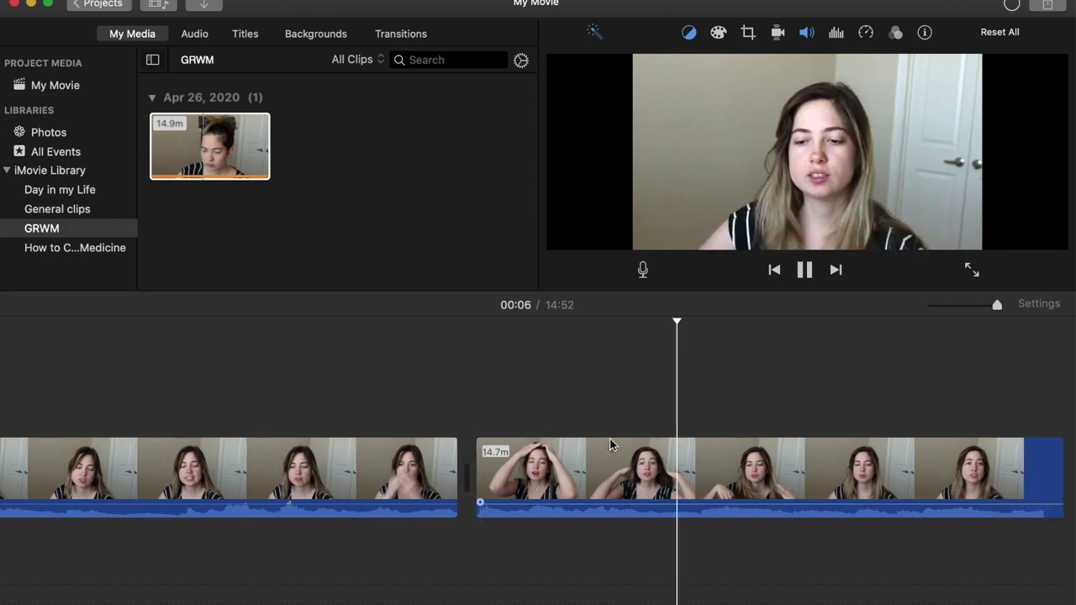
left_click(804, 269)
left_click(796, 459)
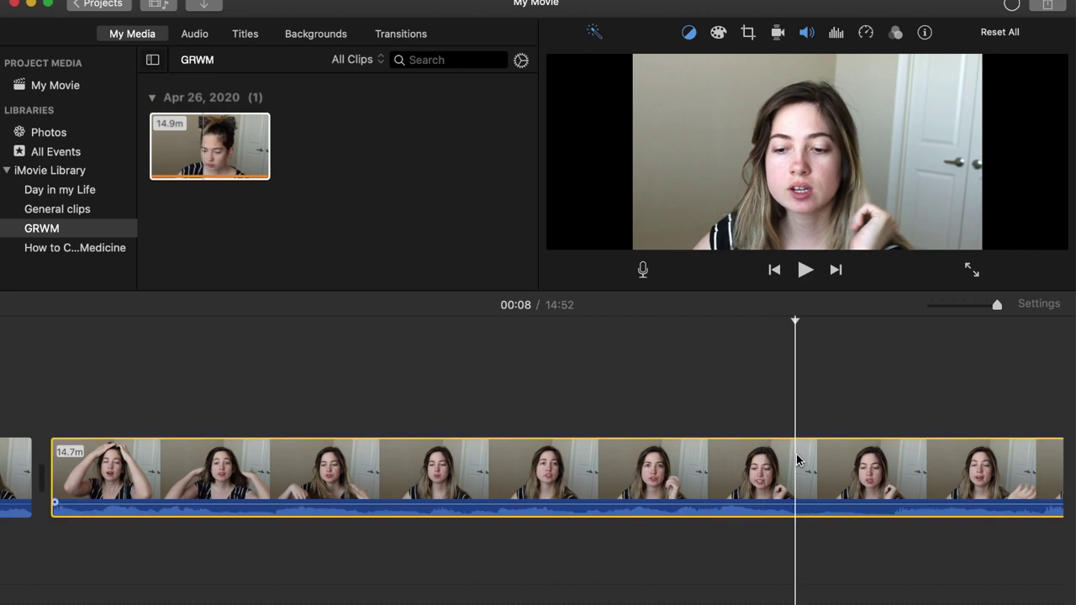
key("super+b")
left_click(898, 468)
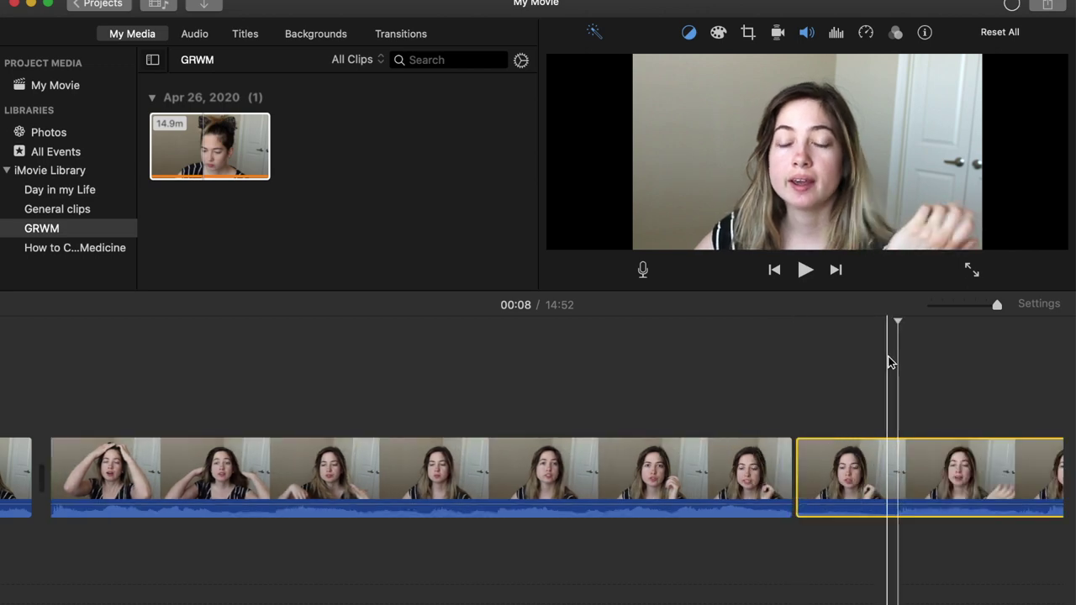
key("super+b")
key("Delete")
Play on from 00:08 and cut out the footage after 00:17 that ends at 00:21
scroll(891, 363, "right", 3)
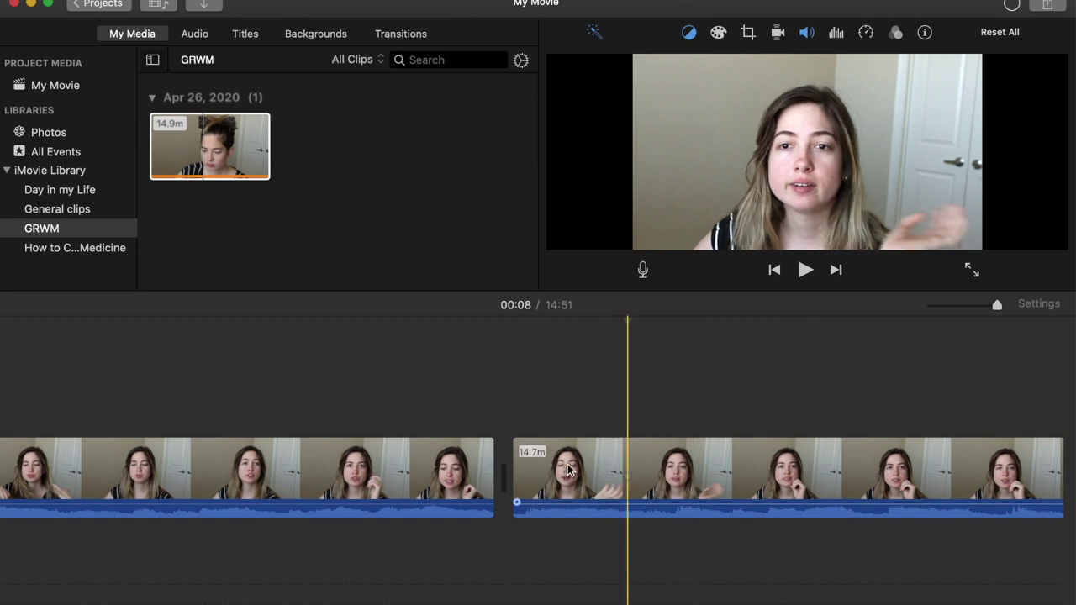
left_click(804, 276)
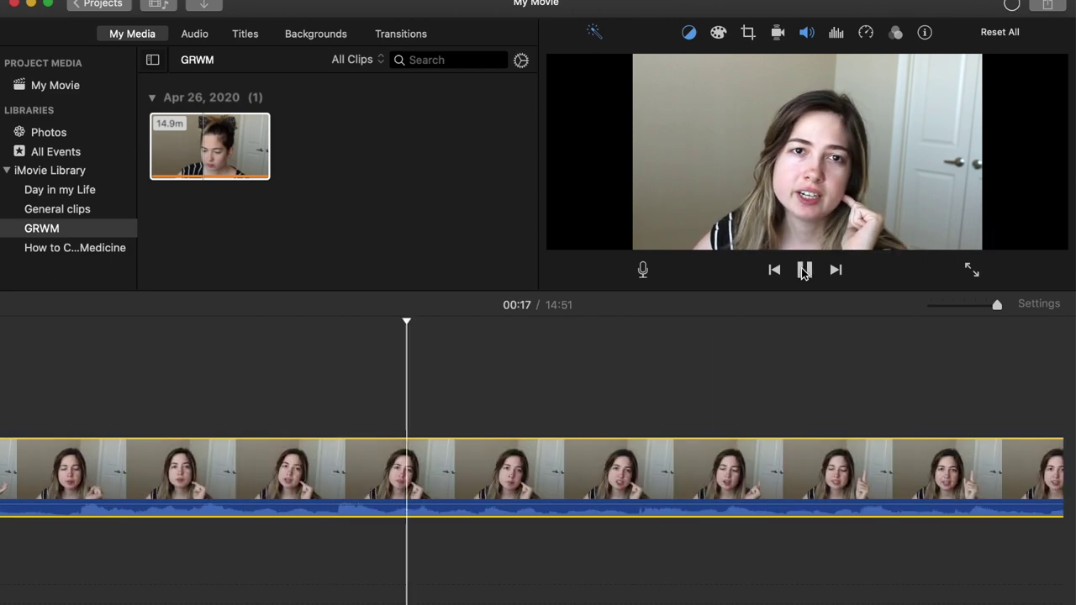
key("super+b")
key("super+b")
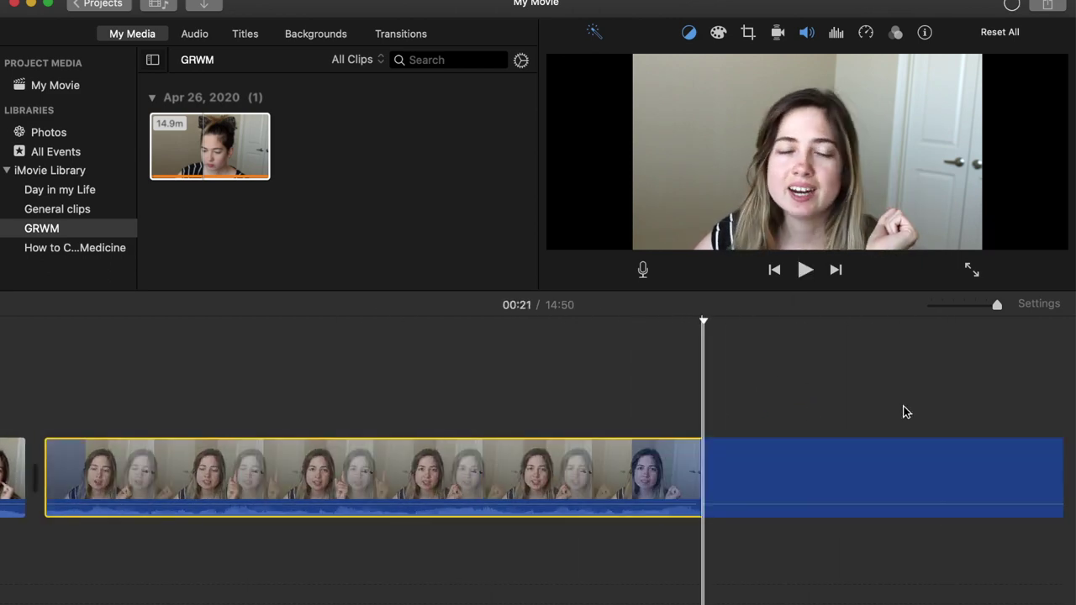
key("super+b")
key("Delete")
Split off and delete the next short section of the clip at about 00:21
left_click(862, 459)
key("super+b")
key("Delete")
Play on from 00:21 and cut out the next pause, before the hair is held out to both sides
left_click(804, 271)
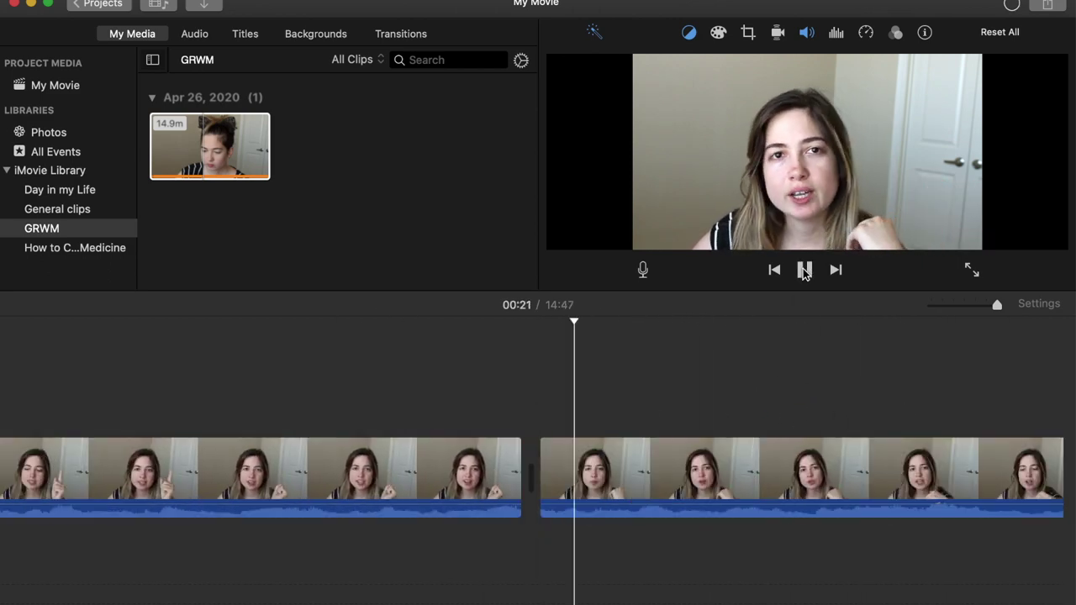
left_click(552, 458)
key("super+b")
key("super+b")
key("Delete")
Play on to 00:30 and cut out the short section ending at 00:29, where the hair is pulled outward
left_click(805, 270)
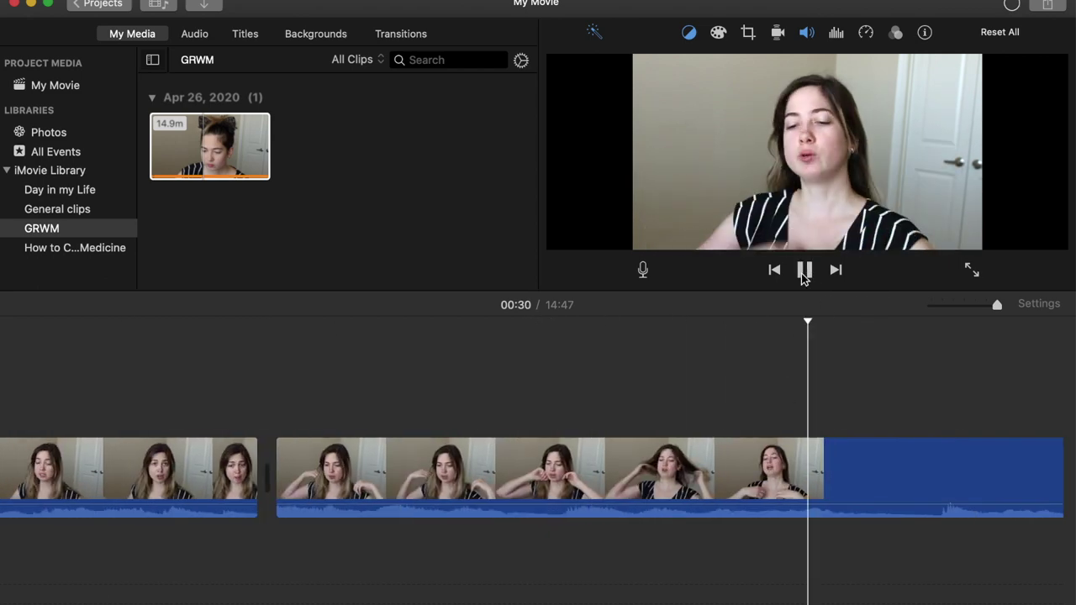
left_click(812, 274)
key("super+b")
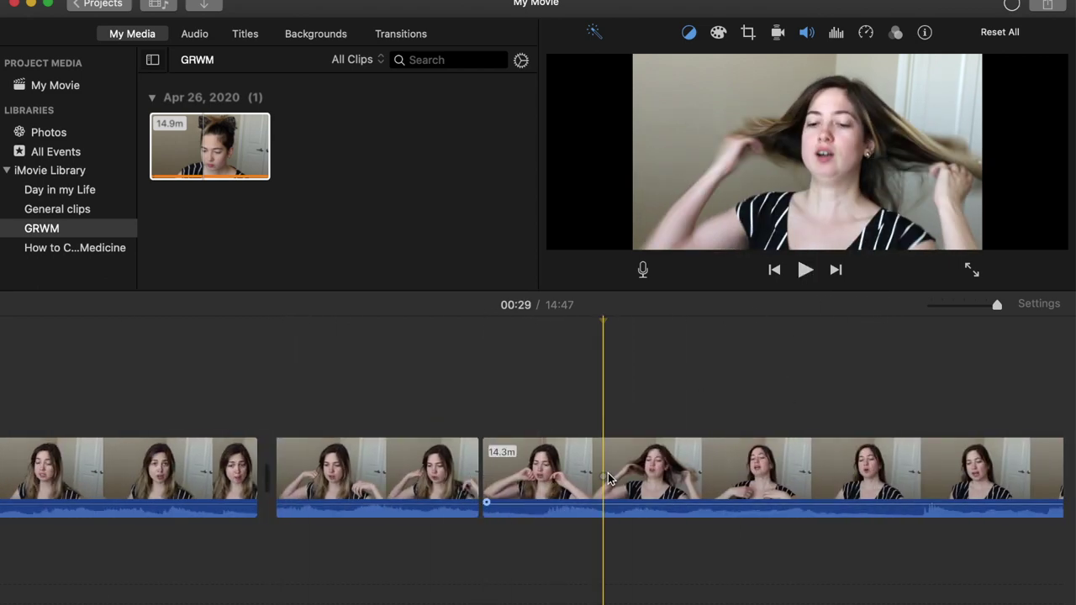
key("super+b")
key("Delete")
Replay the cuts around 00:29, continue past 00:35 and delete the section that ends at 00:41
left_click(422, 429)
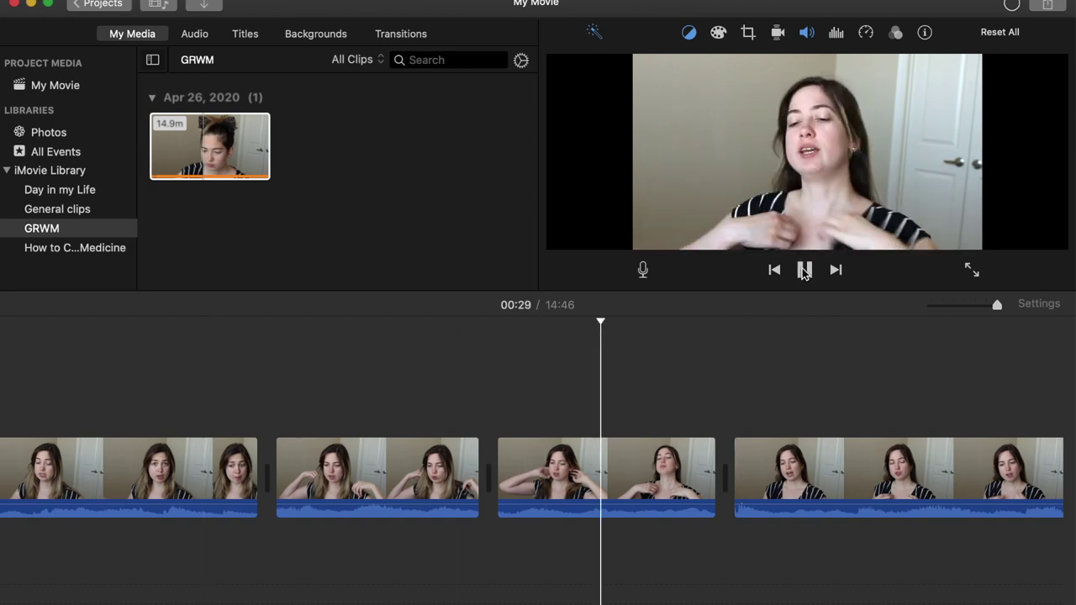
left_click(359, 404)
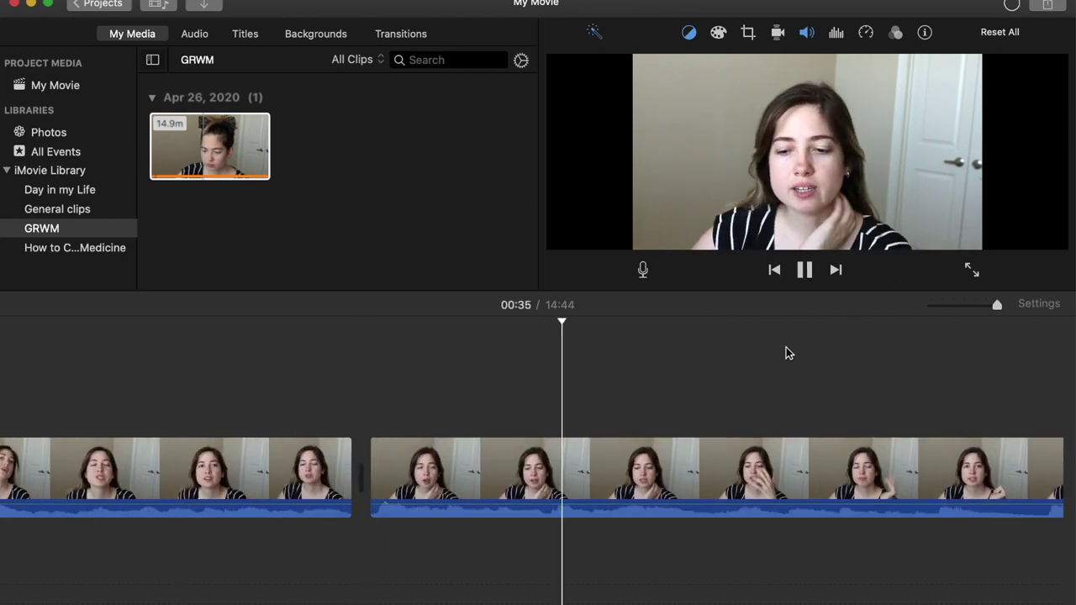
left_click(806, 271)
key("super+b")
left_click(805, 274)
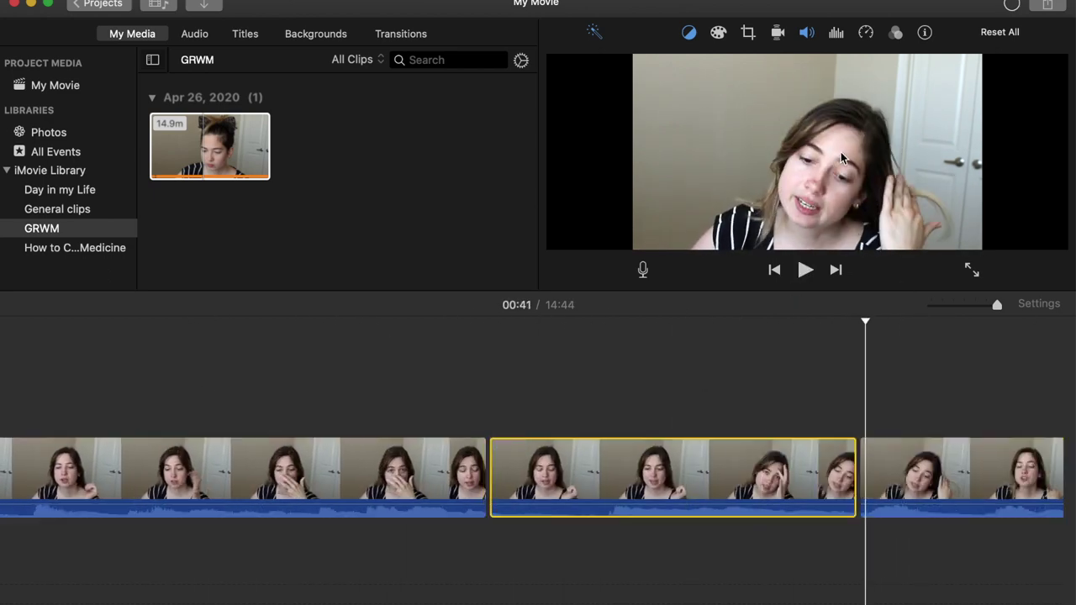
key("Delete")
Play past the 00:41 cut and remove the next short section of the clip
left_click(806, 270)
left_click(90, 421)
key("super+b")
key("Delete")
Play on past 00:44 and cut out the next pause in the talking
left_click(801, 271)
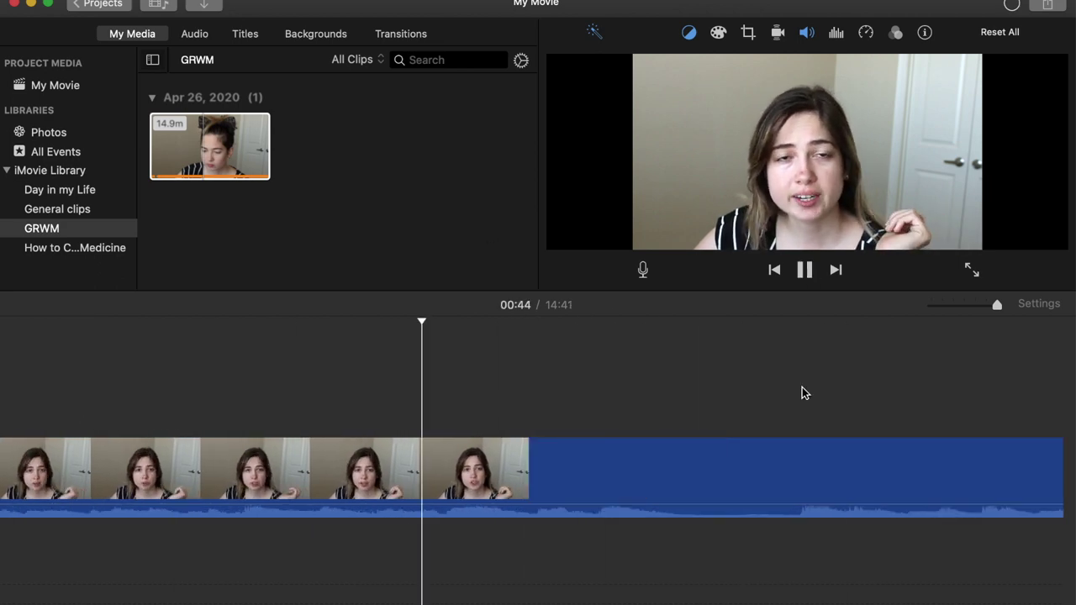
left_click(805, 271)
key("super+b")
left_click(821, 462)
key("super+b")
key("Delete")
Play on from 00:50 and cut out the silent stretch that starts at 00:55
left_click(805, 270)
left_click(688, 446)
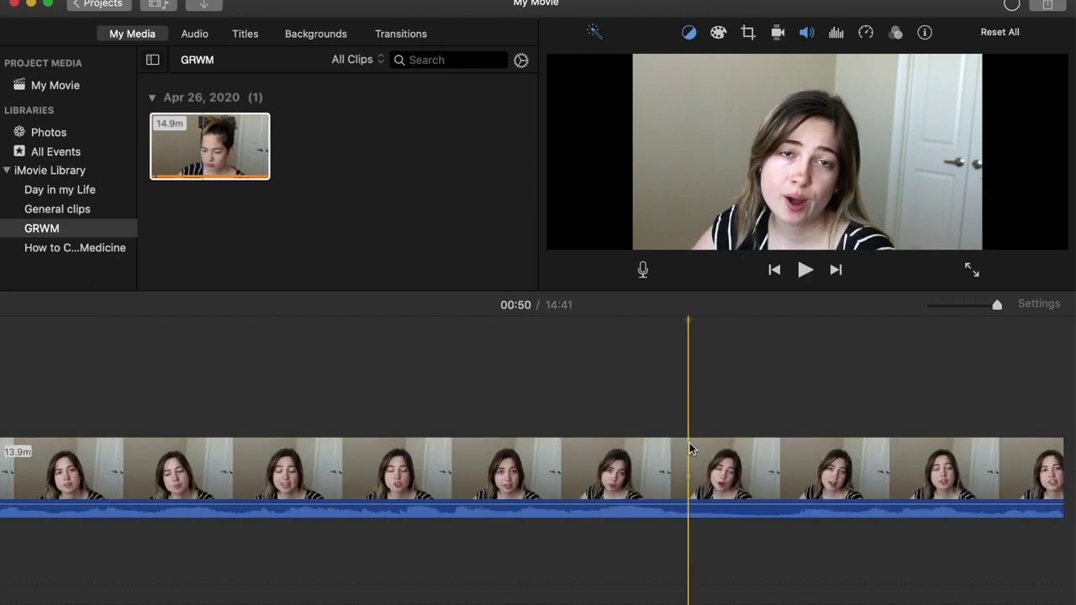
key("space")
left_click(805, 269)
key("super+b")
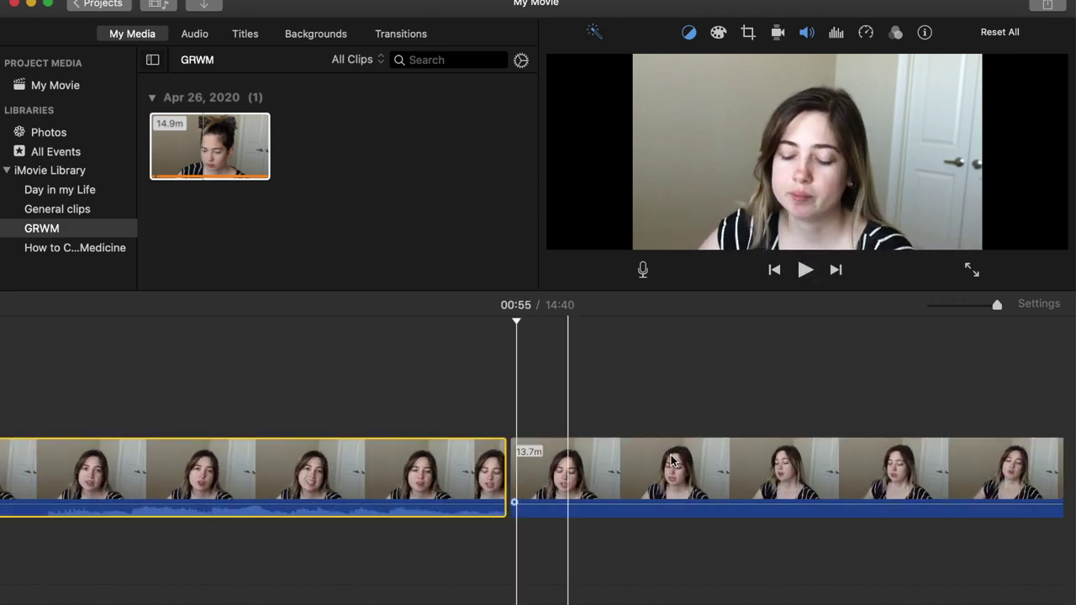
left_click(838, 461)
key("super+b")
key("Delete")
Add a Cube transition between the two clips at 00:55 and play it back
left_click(400, 33)
scroll(252, 248, "down", 3)
left_click_drag(53, 154, 406, 480)
left_click(806, 270)
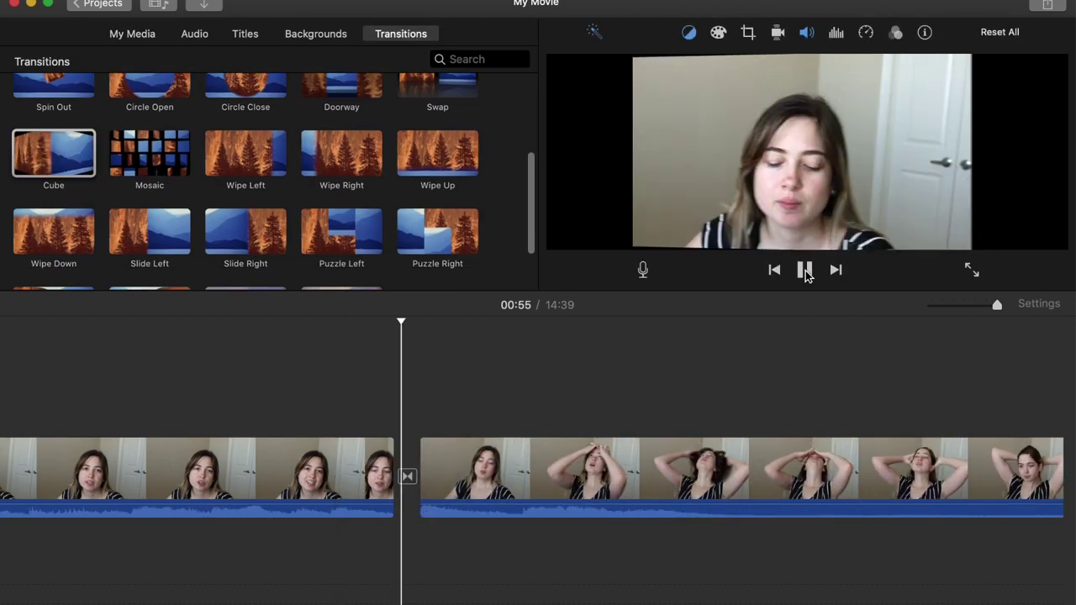
Cut out the hair-styling footage up to the clip that starts at 00:57, after the Cube transition
left_click(843, 486)
key("super+b")
key("Delete")
left_click(802, 270)
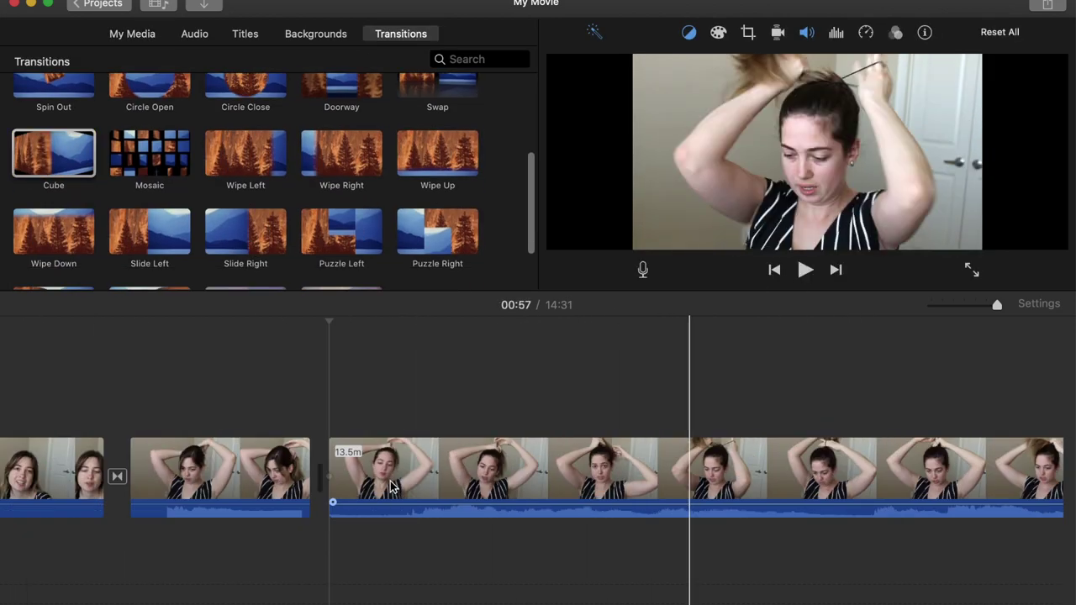
Play on from 00:57 and cut out the section that ends at 01:07
left_click(805, 270)
left_click(804, 270)
left_click(389, 420)
left_click(805, 270)
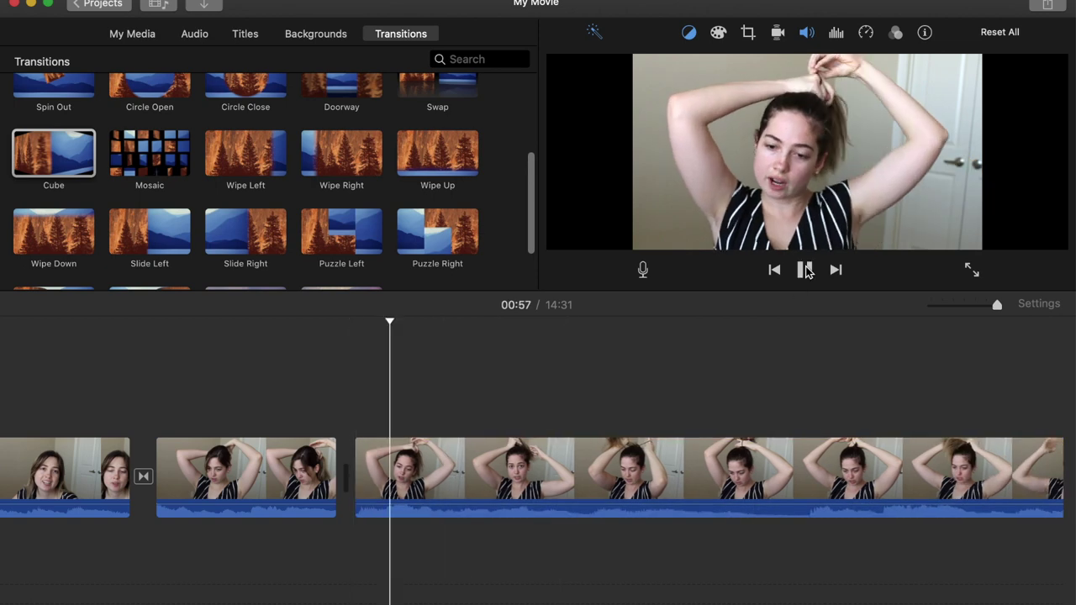
left_click(867, 418)
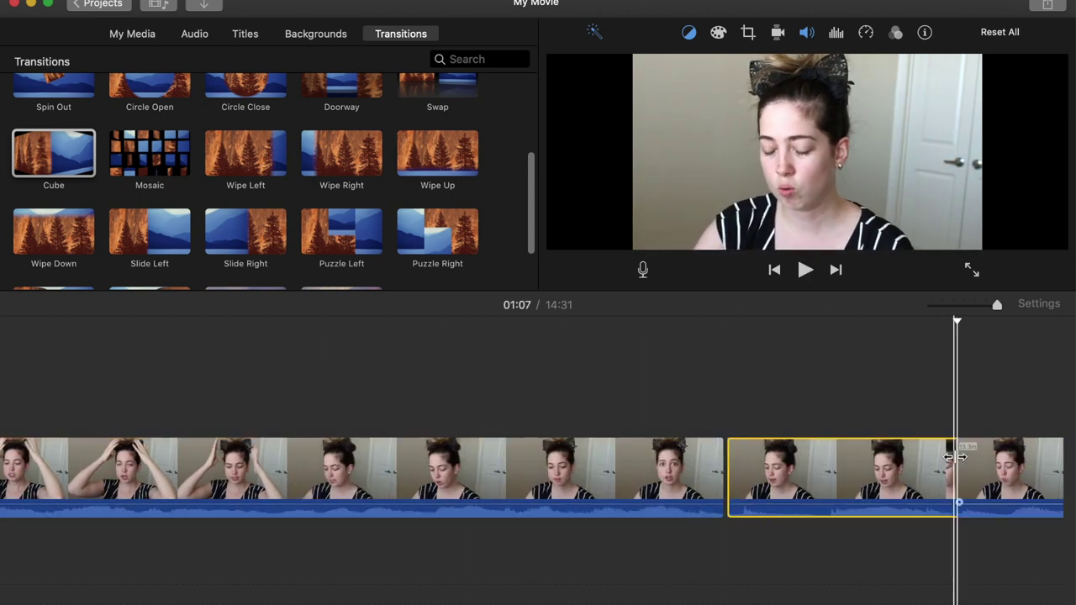
left_click(805, 271)
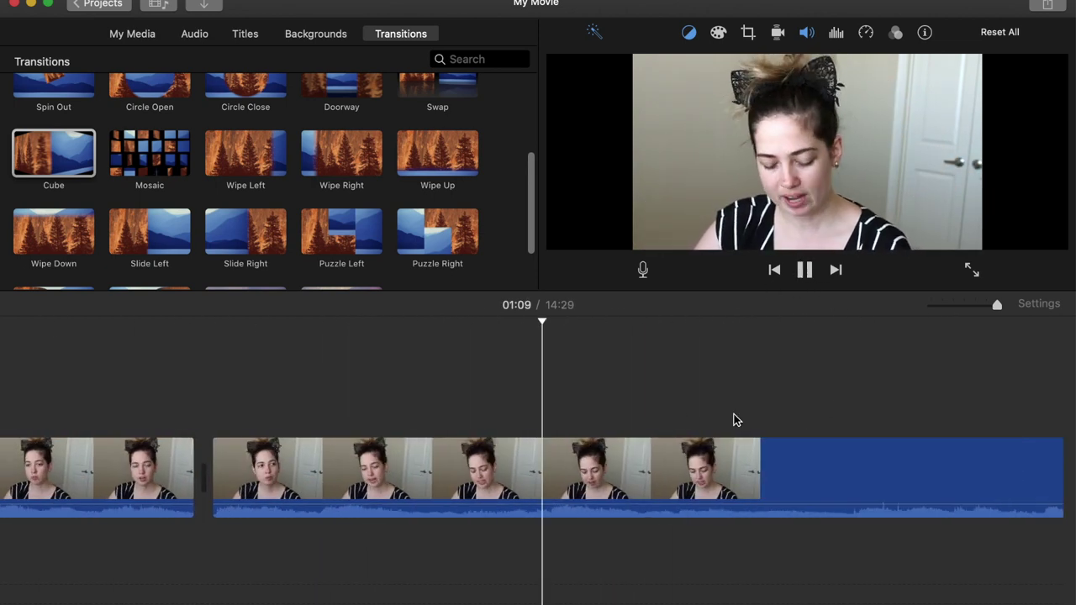
Cut out the pause between about 01:16 and 01:17 and continue playback
key("space")
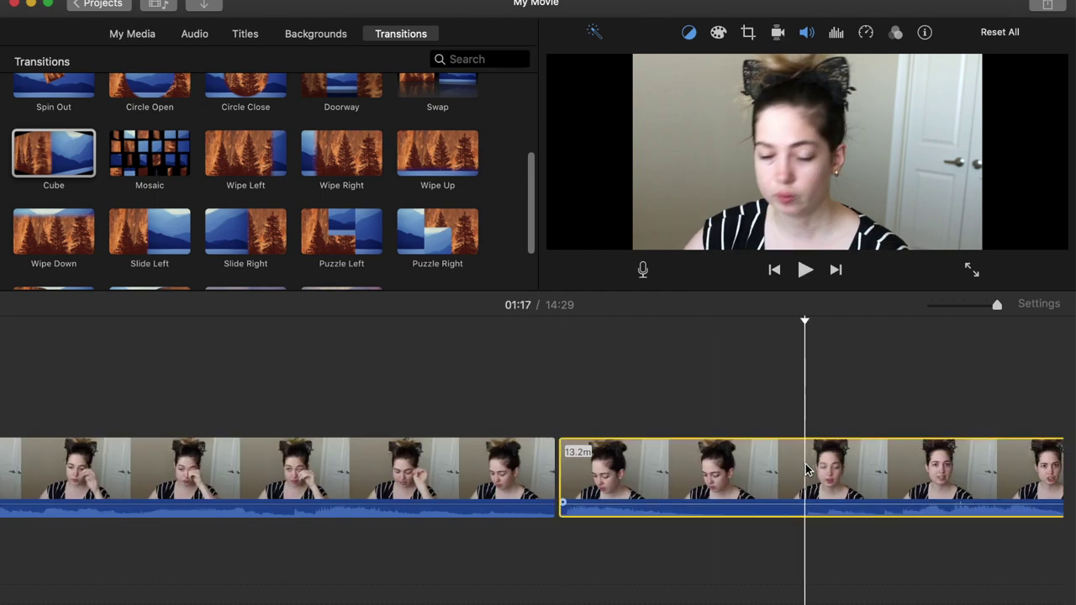
key("space")
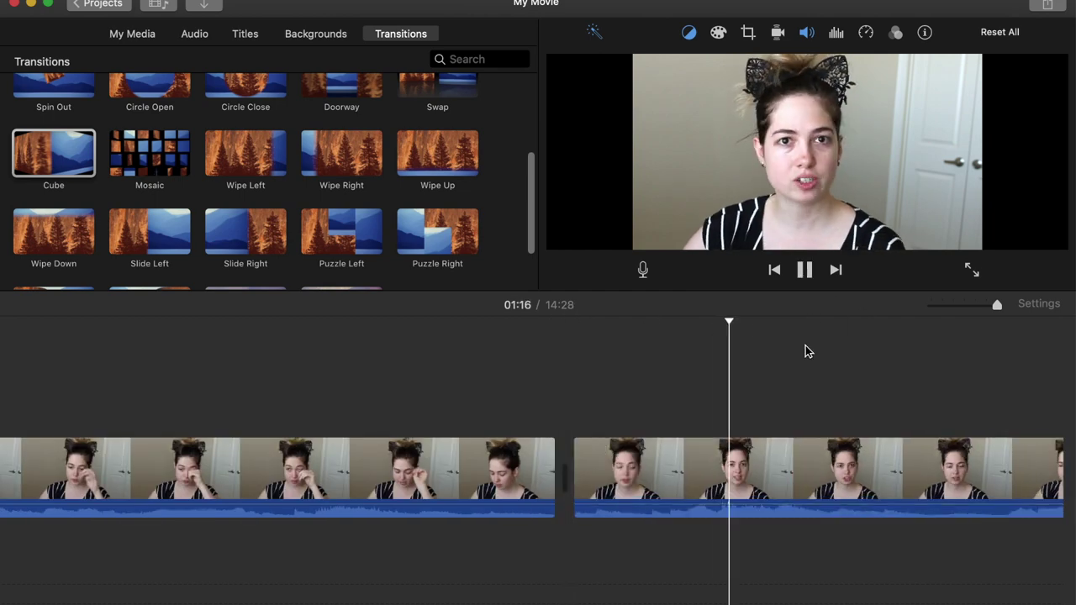
Play the footage from 01:16 to 02:19 and cut out the pauses, including the one beginning near 01:32
left_click(807, 270)
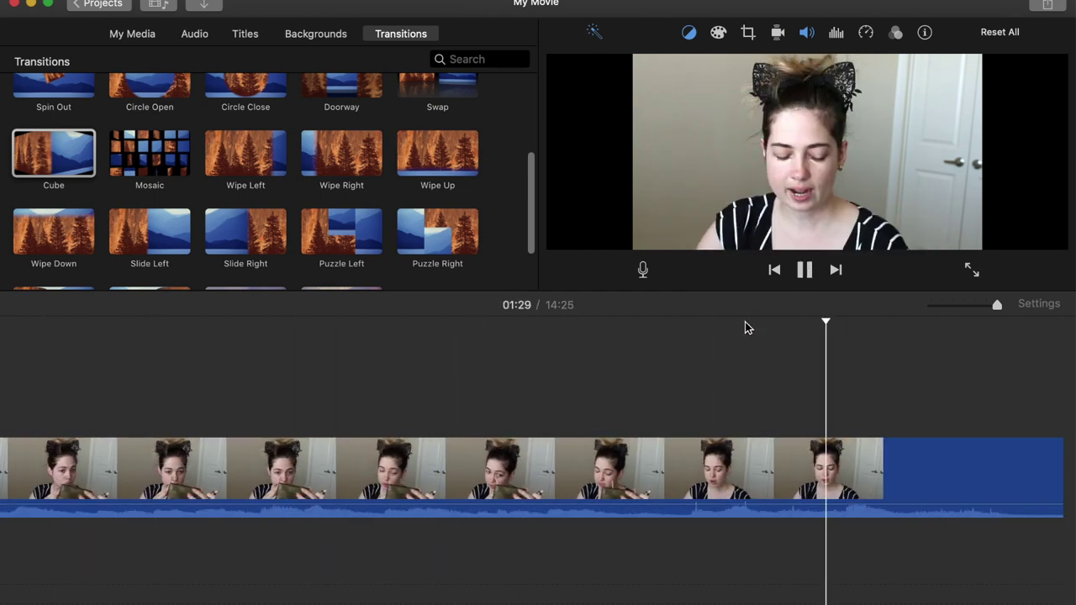
left_click(357, 443)
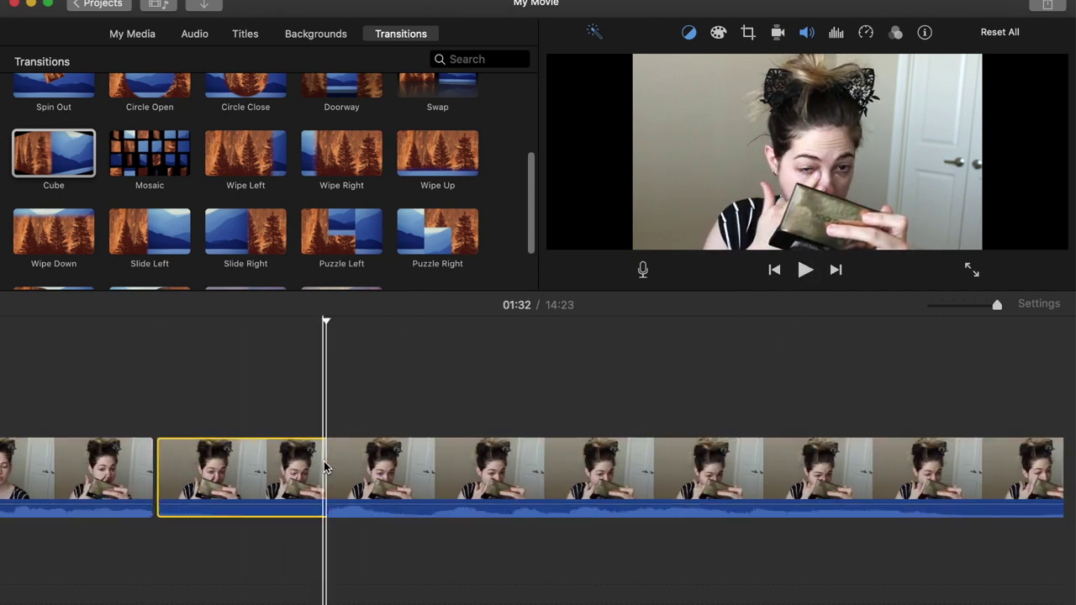
left_click(804, 270)
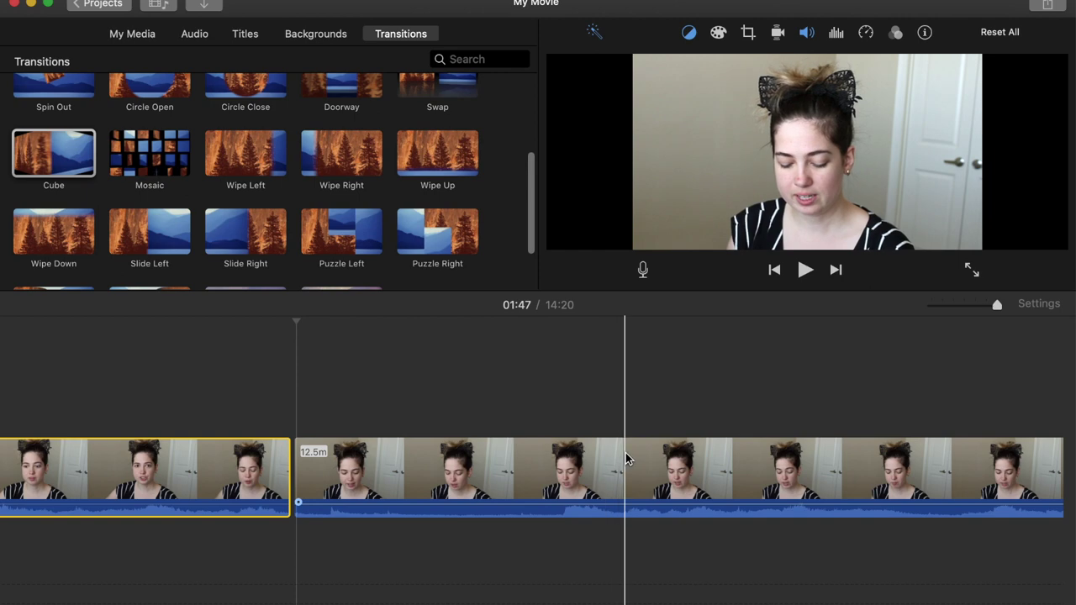
left_click(804, 270)
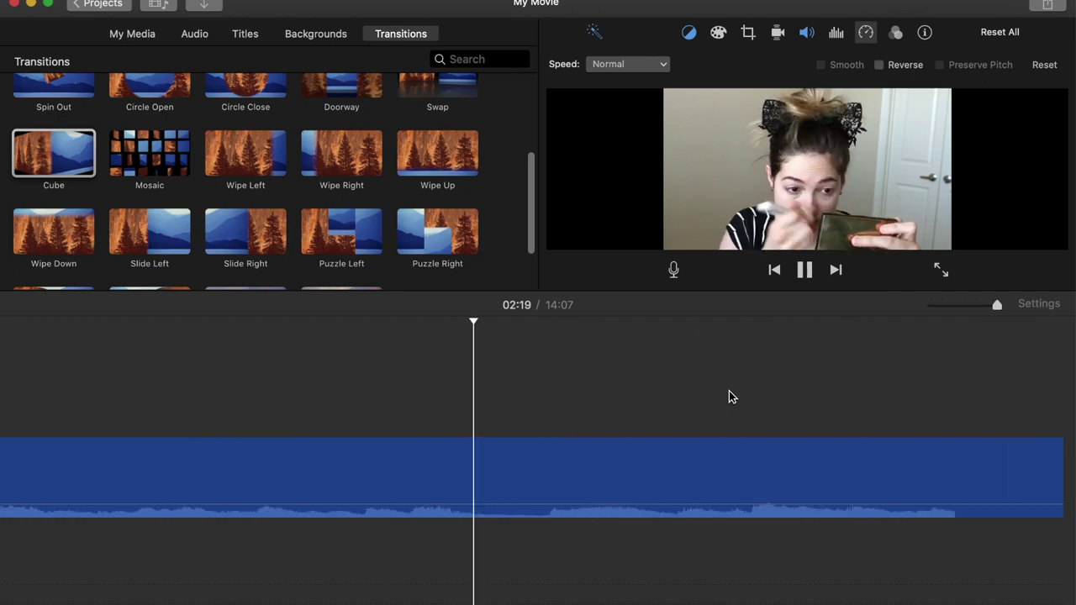
left_click(805, 269)
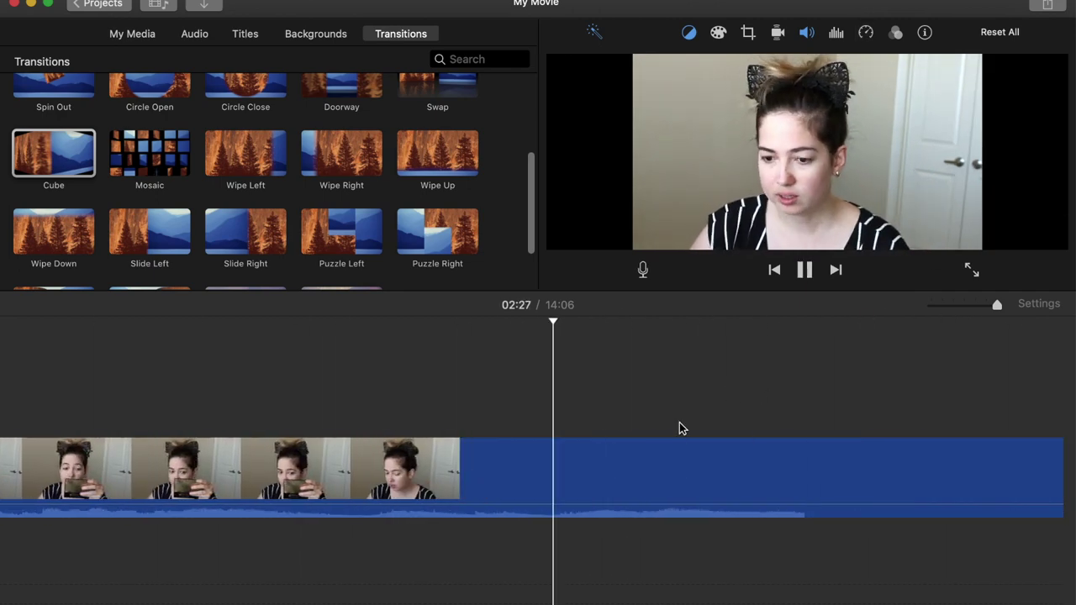
Split the clip around 02:26 and cut out the unwanted footage there
key("space")
left_click(297, 445)
key("super+b")
key("space")
left_click(803, 271)
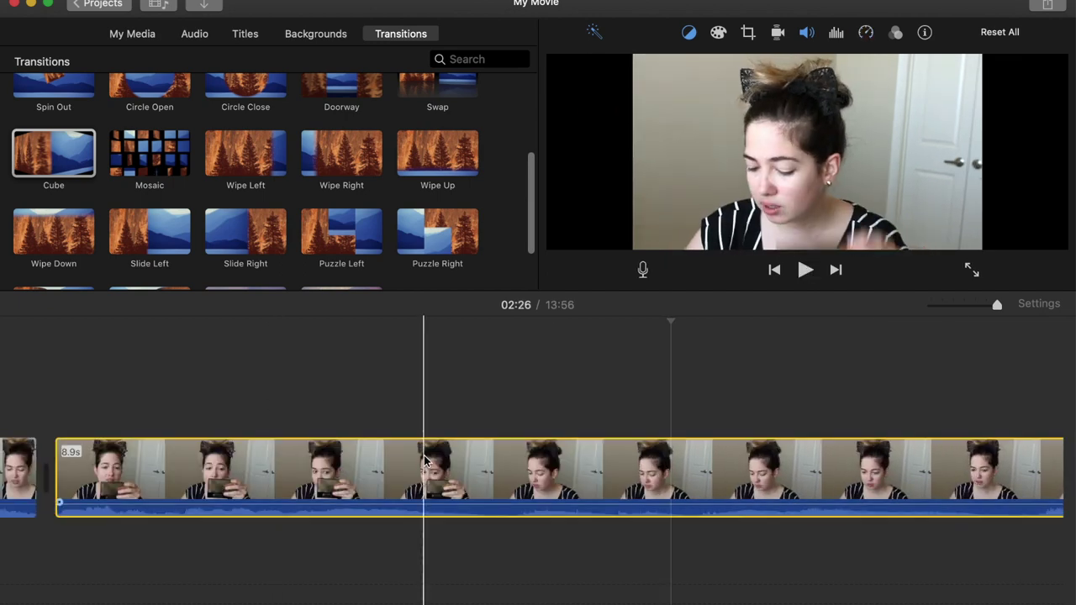
key("super+b")
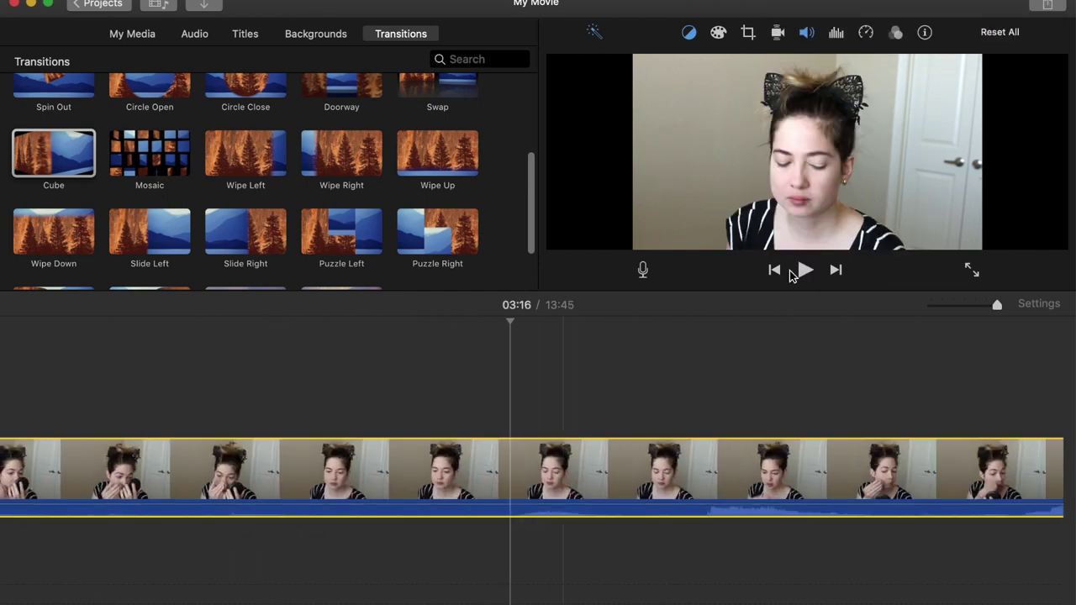
Trim the unwanted footage after 03:16 and play on from the clip that starts at 03:25
left_click(852, 470)
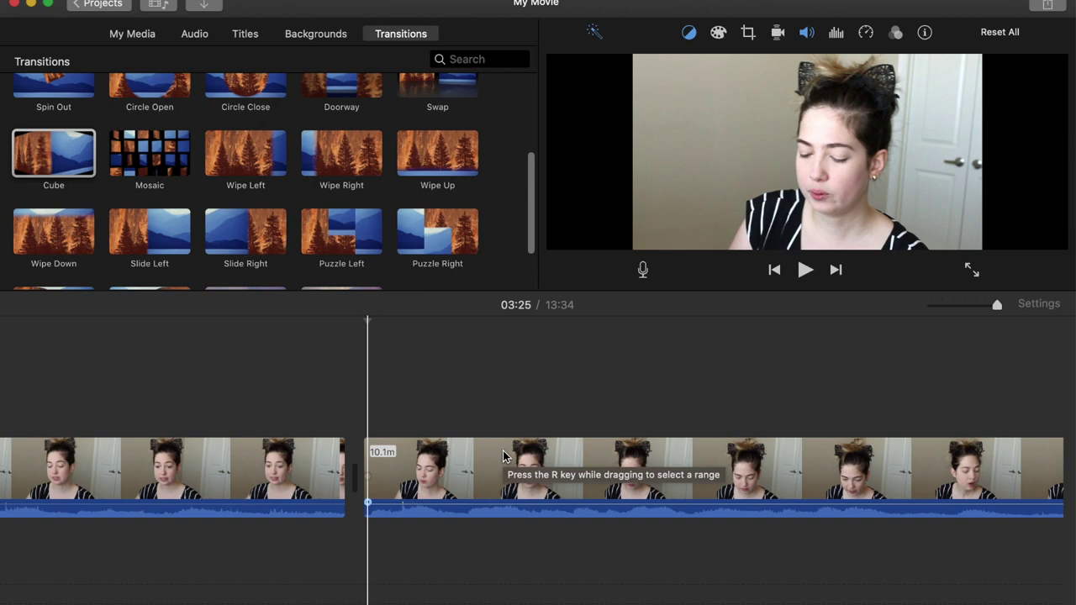
key("space")
key("space")
scroll(481, 453, "left", 3)
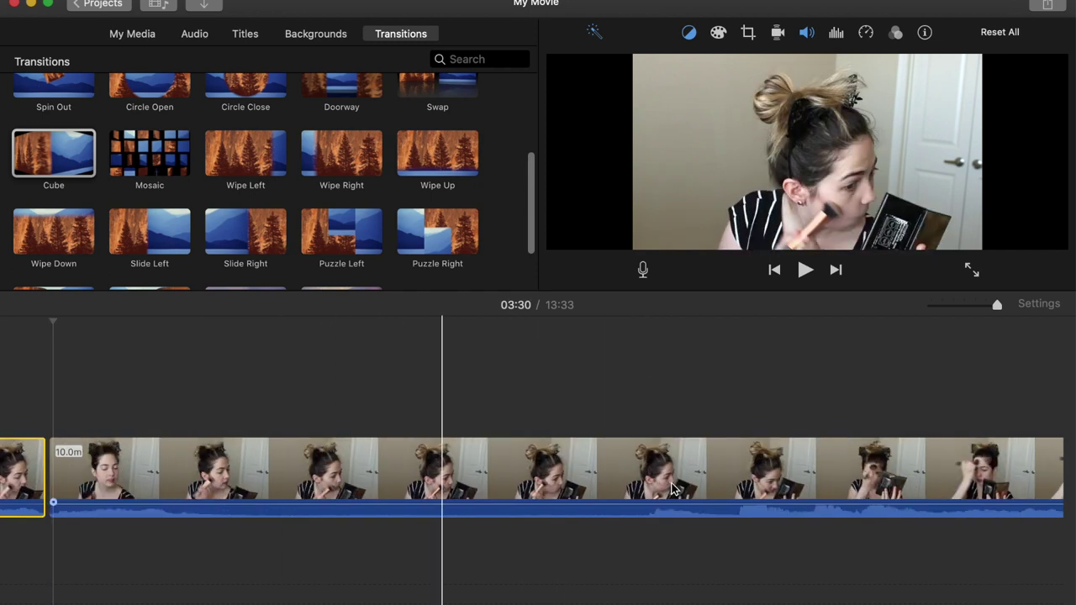
Split the brush-application clip at 03:33 and set the part before the split to Fast at 4x speed
left_click(645, 471)
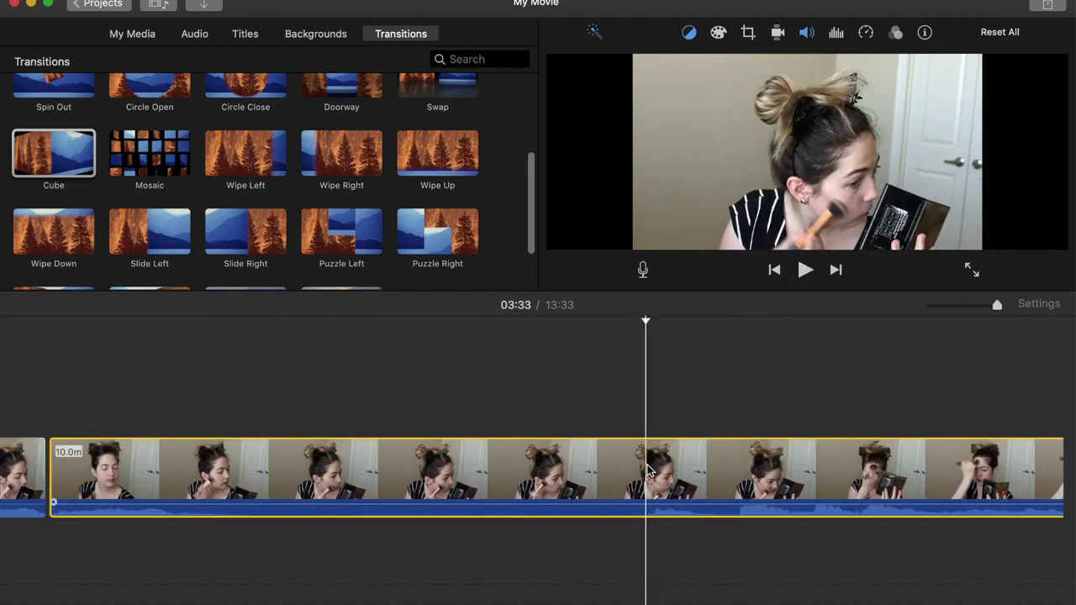
key("super+b")
left_click(866, 31)
left_click(629, 64)
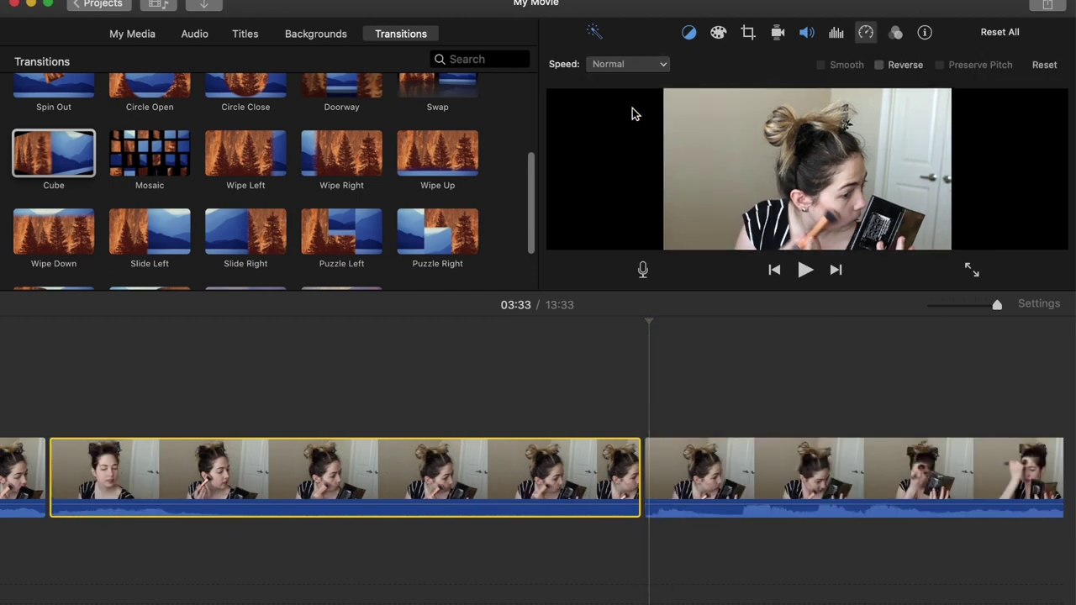
left_click(633, 108)
left_click(723, 65)
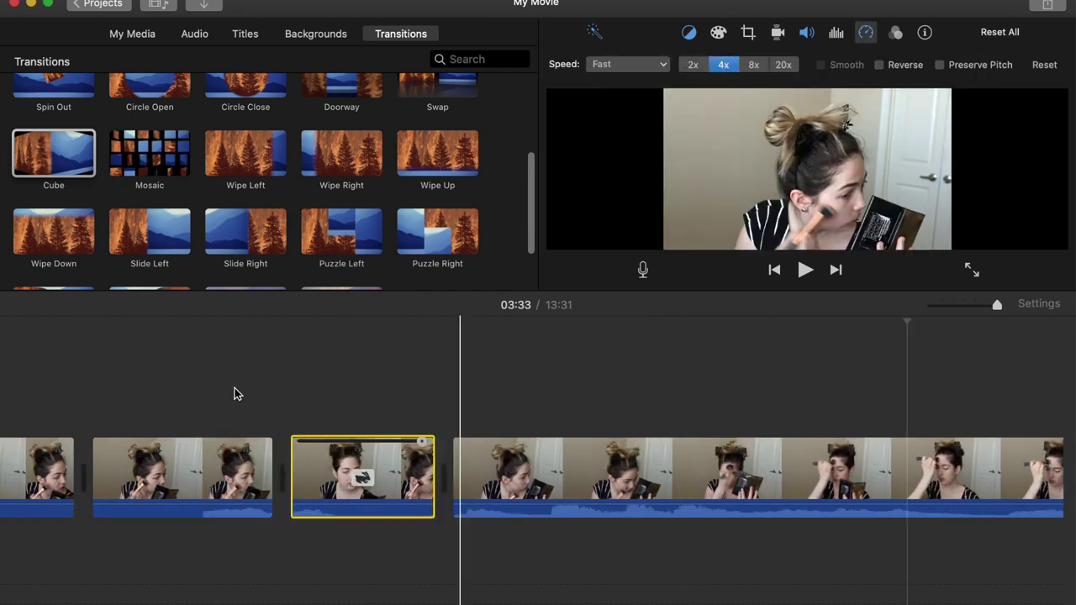
Play back the sped-up clip near 03:31, detach its audio and delete the detached audio
left_click(234, 393)
left_click(806, 270)
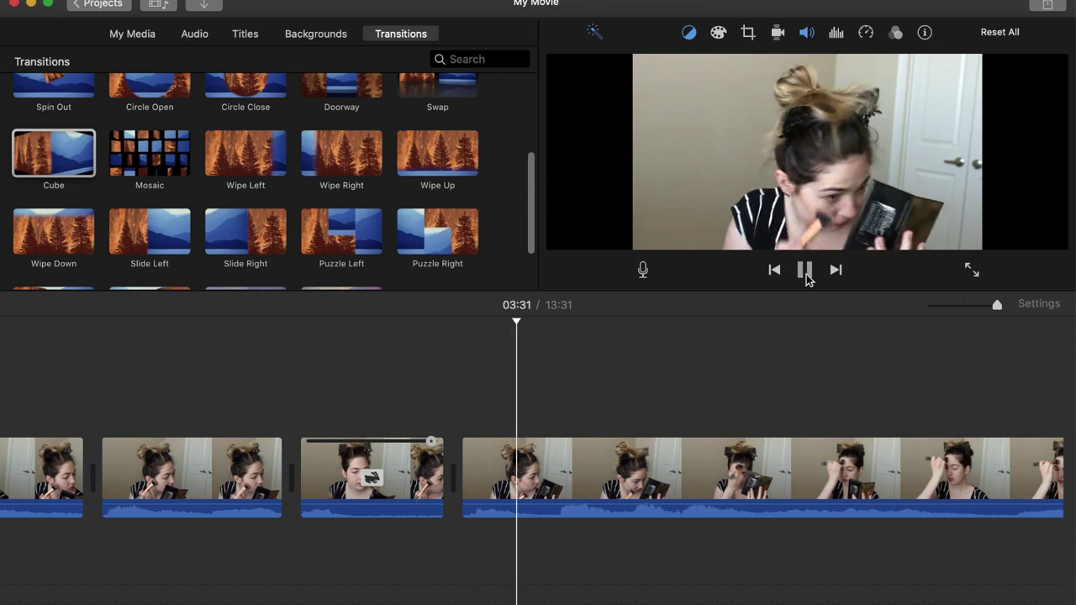
left_click(345, 475)
right_click(350, 505)
left_click(396, 527)
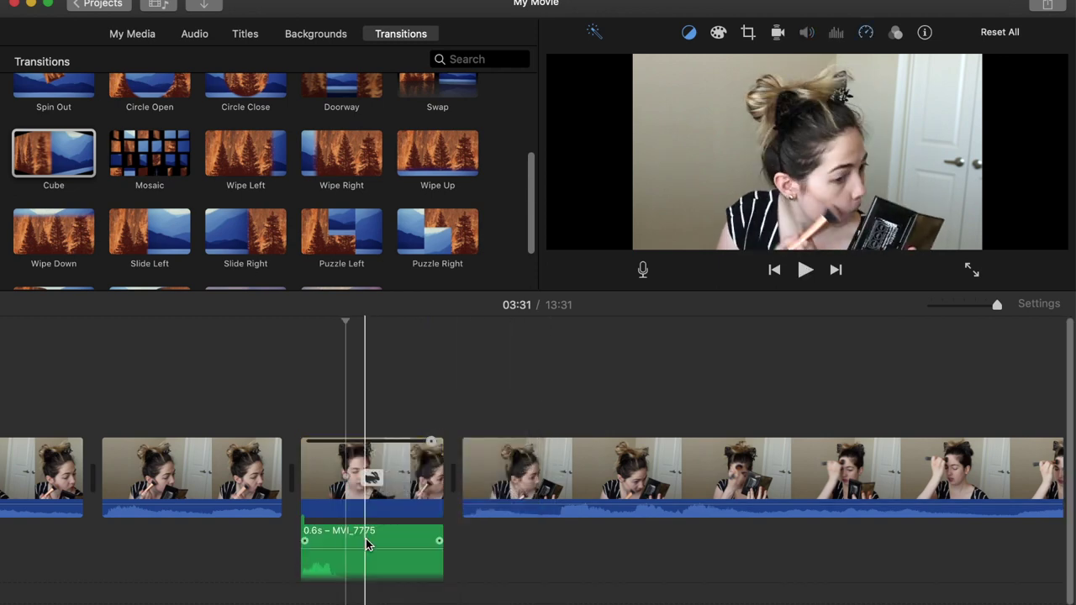
left_click(366, 538)
key("Delete")
left_click(804, 270)
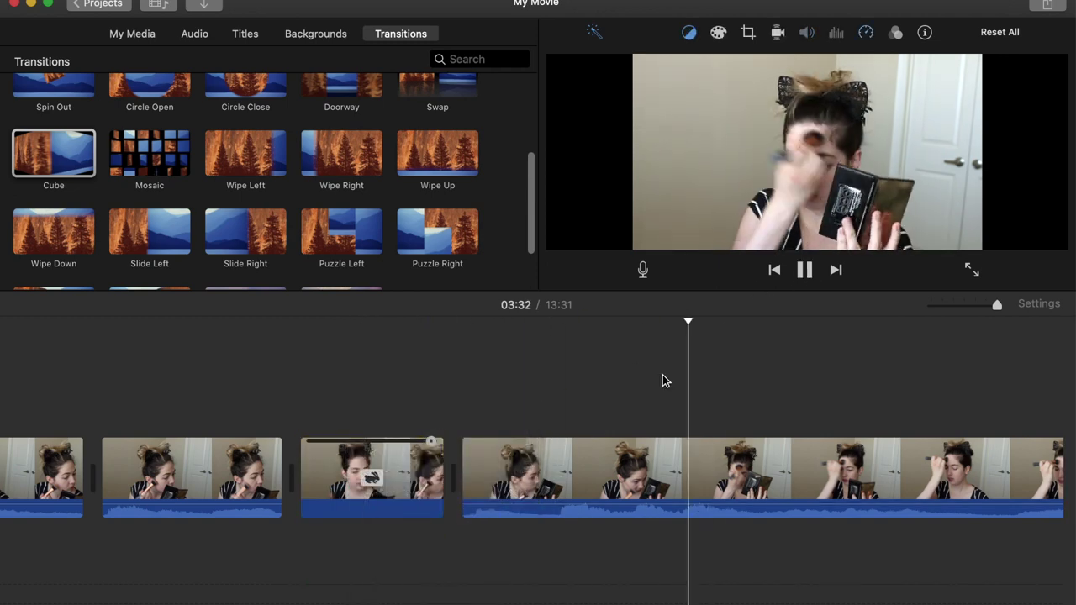
Cut out the silent pause in the brush footage just before the speech that resumes at 03:35
left_click(804, 270)
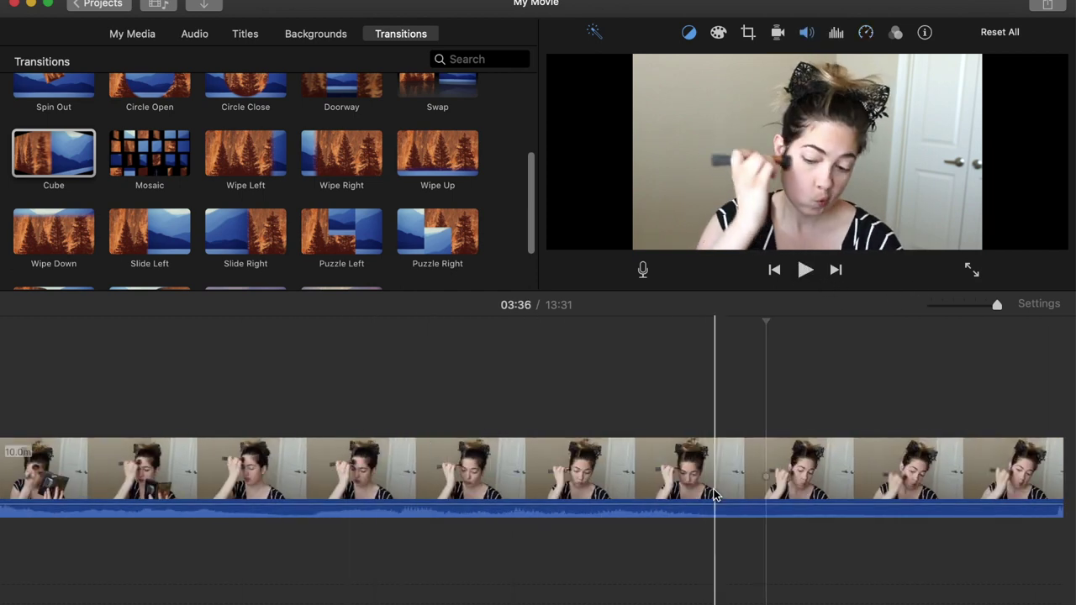
left_click(699, 471)
key("super+b")
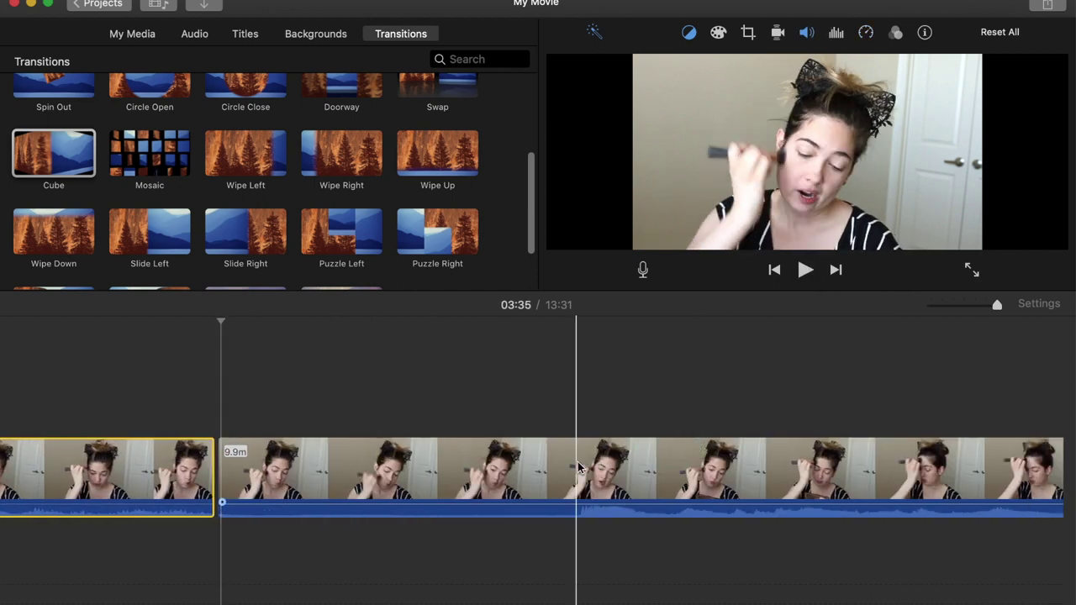
key("Delete")
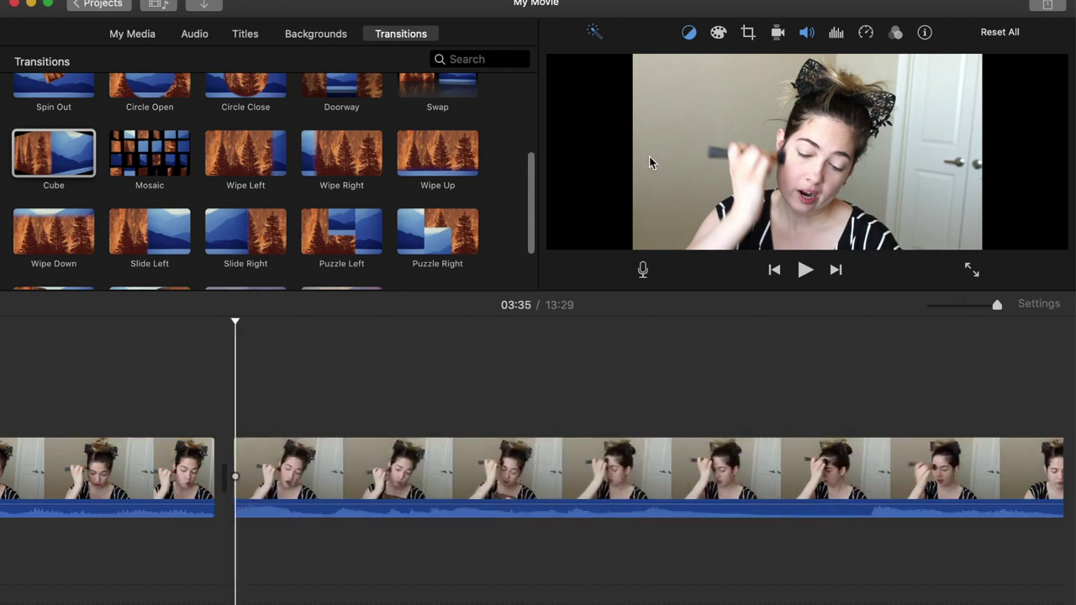
key("super+shift+5")
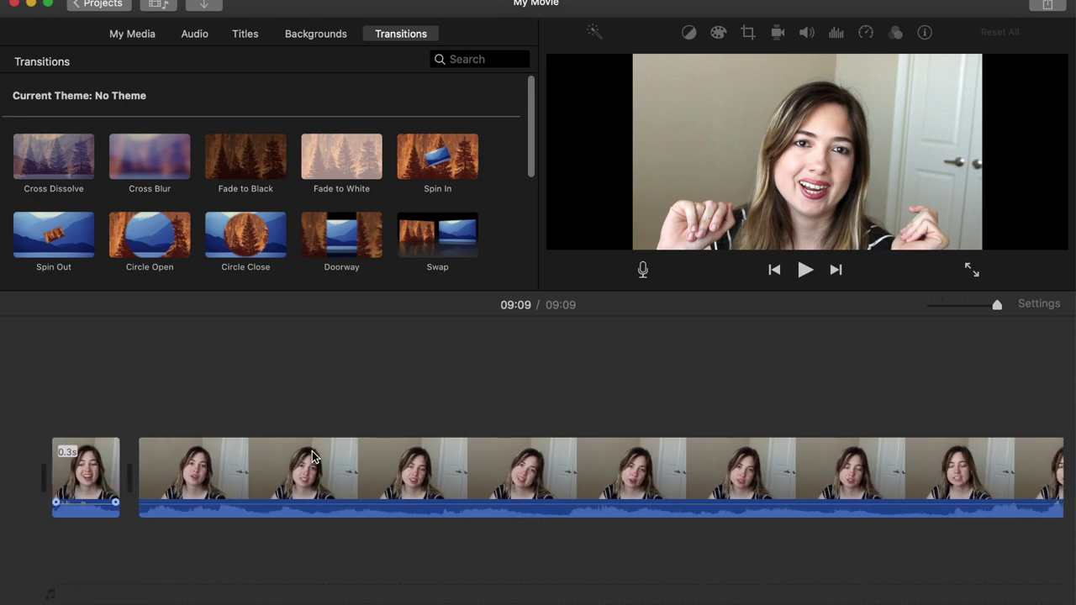
Browse the General clips event in the media library and play the movie up to 00:40
left_click(132, 36)
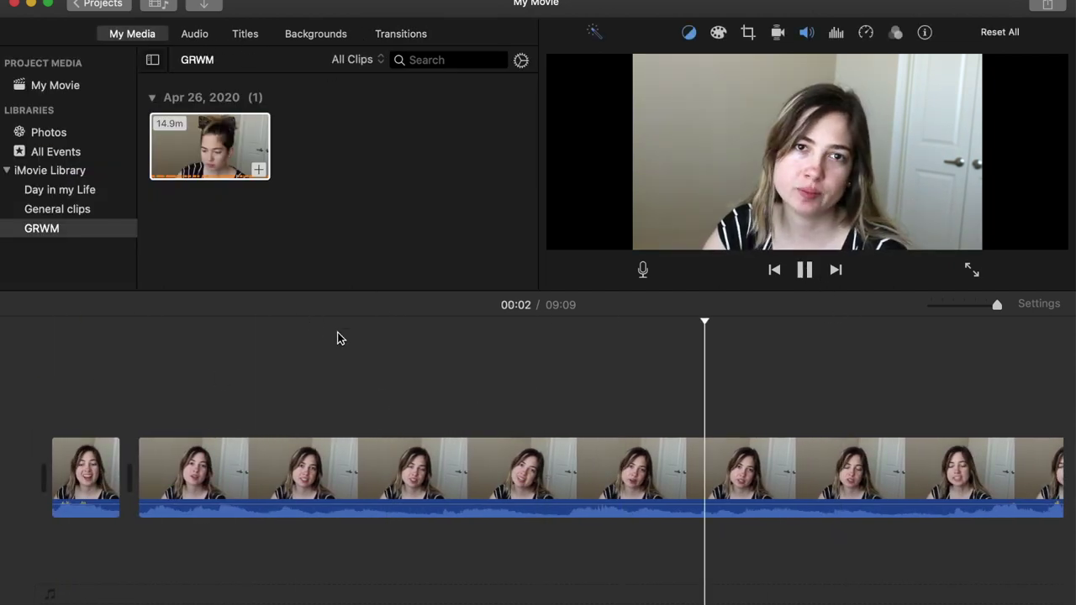
left_click(72, 209)
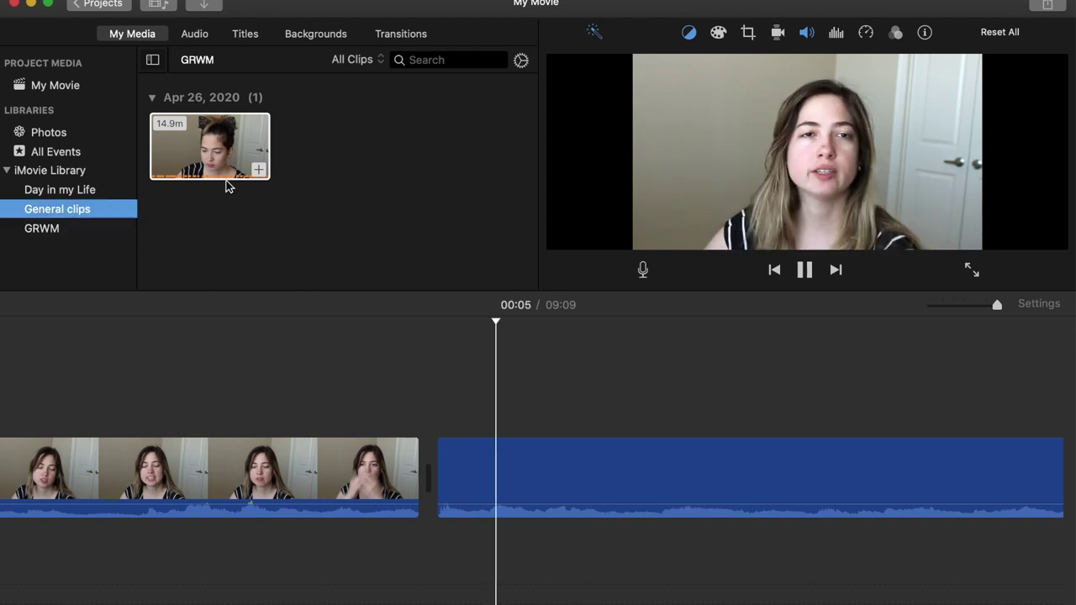
scroll(519, 218, "down", 5)
left_click(803, 270)
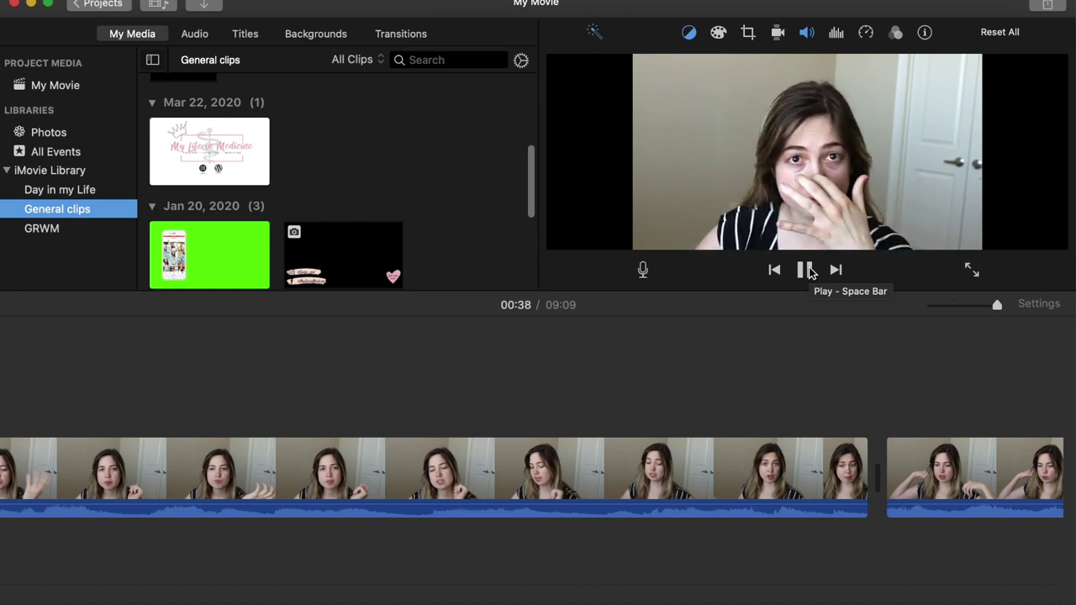
left_click(807, 269)
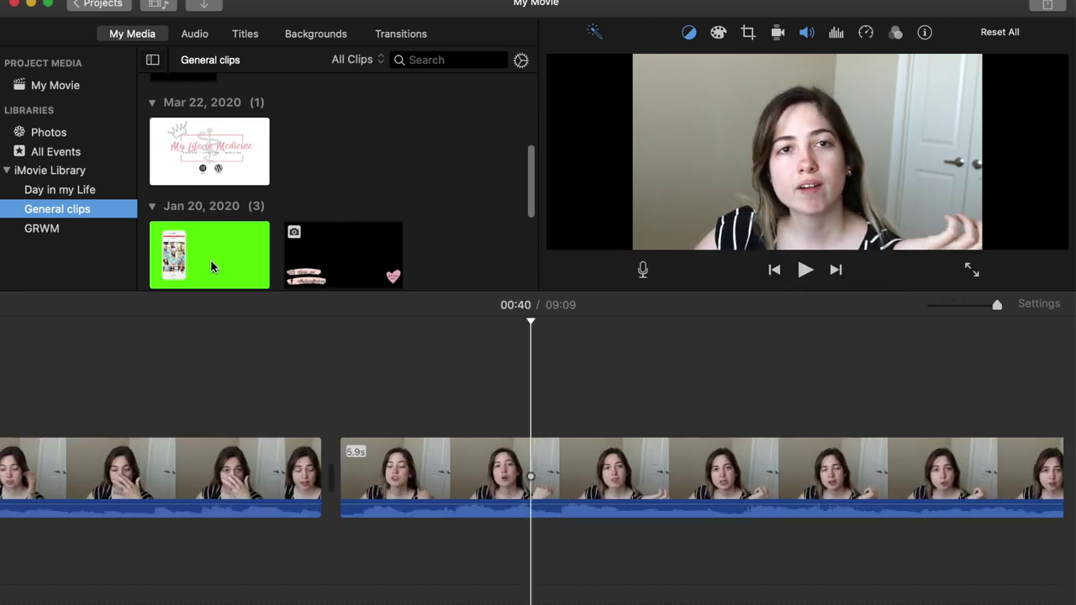
Overlay the 27.4-second phone and social-media clip on the clip playing at 00:40 and key out its green background
scroll(210, 259, "down", 3)
left_click_drag(206, 236, 348, 408)
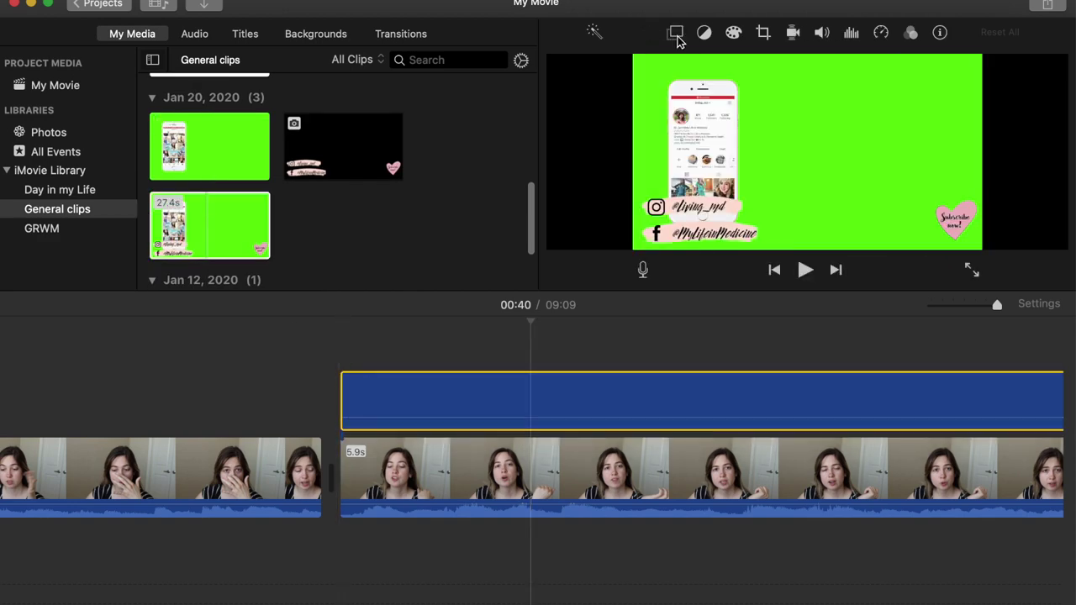
left_click(675, 33)
left_click(610, 65)
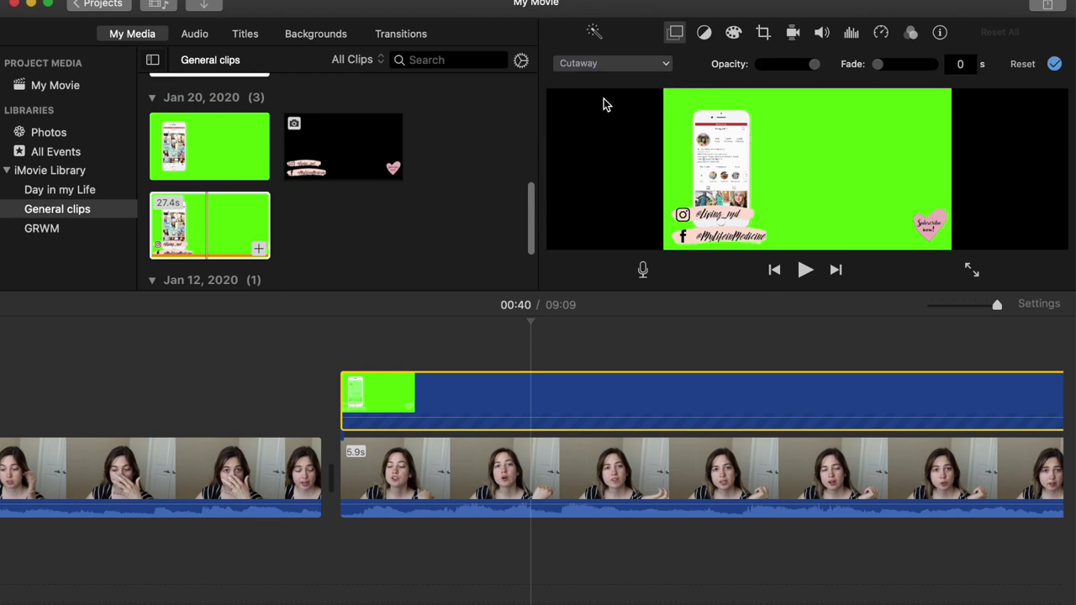
left_click(286, 411)
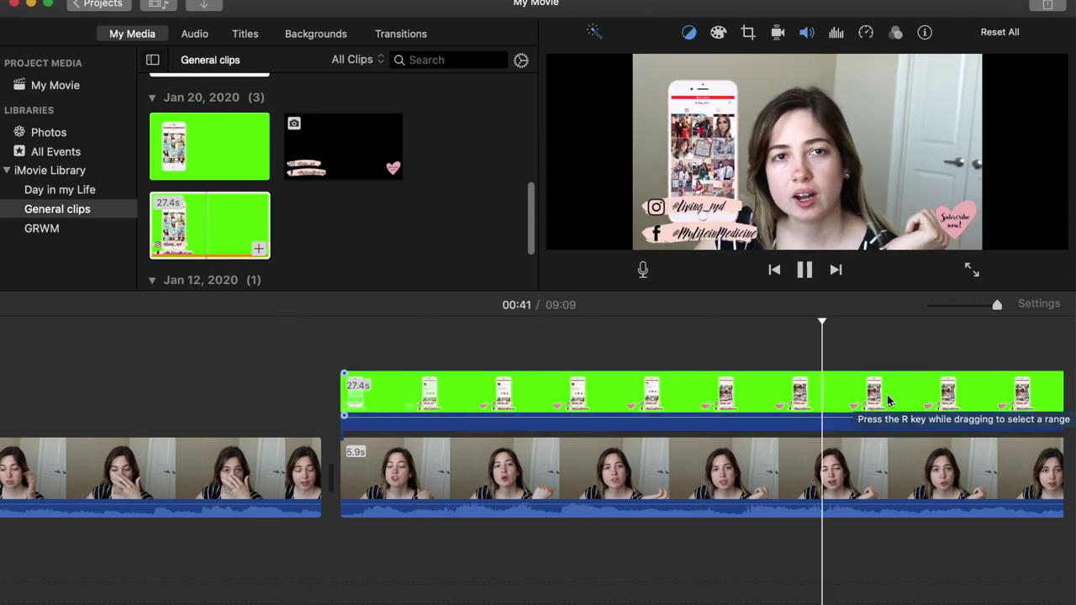
Play the overlay through to 00:56, split it there and delete the part after the split
left_click(805, 272)
left_click(805, 272)
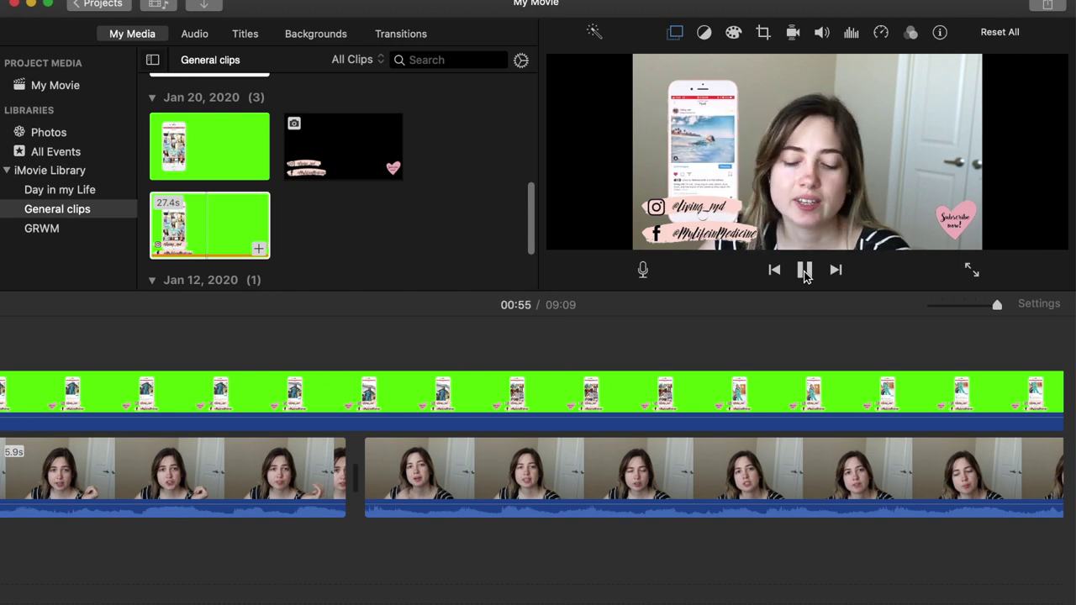
left_click(804, 271)
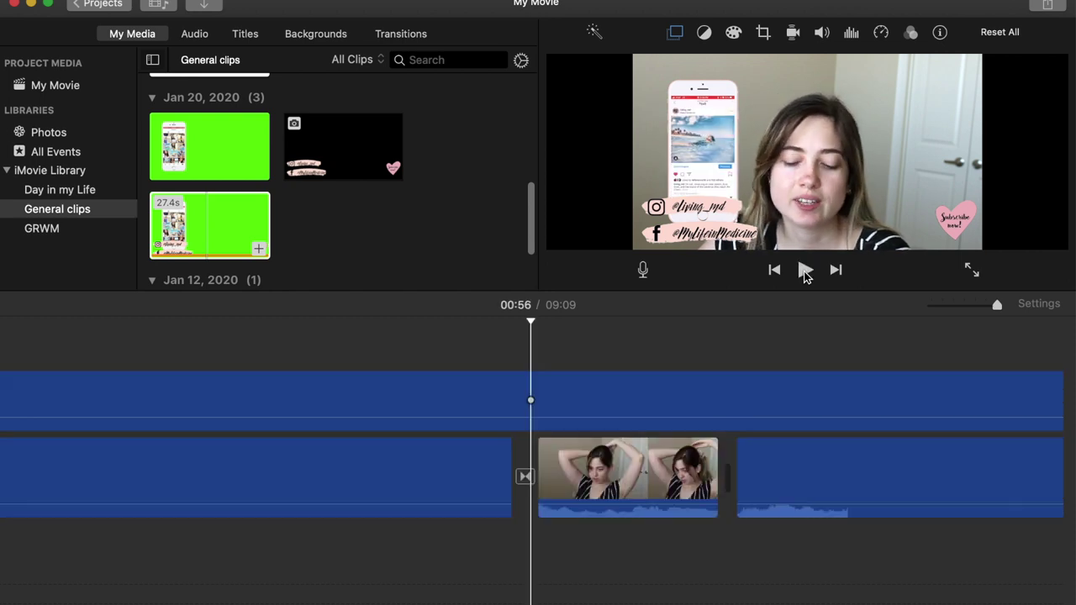
left_click(529, 392)
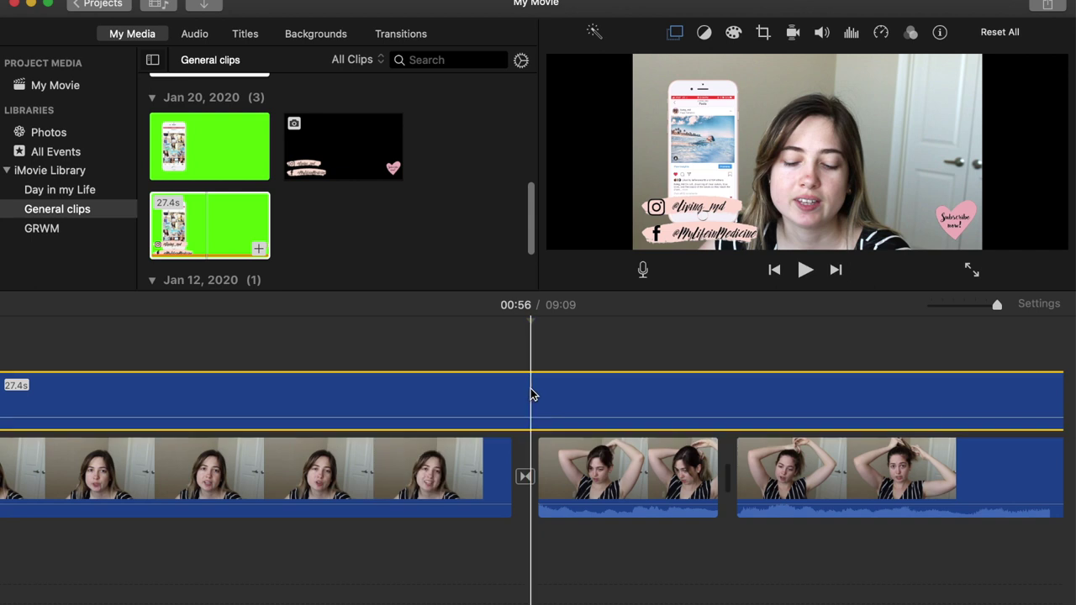
right_click(532, 395)
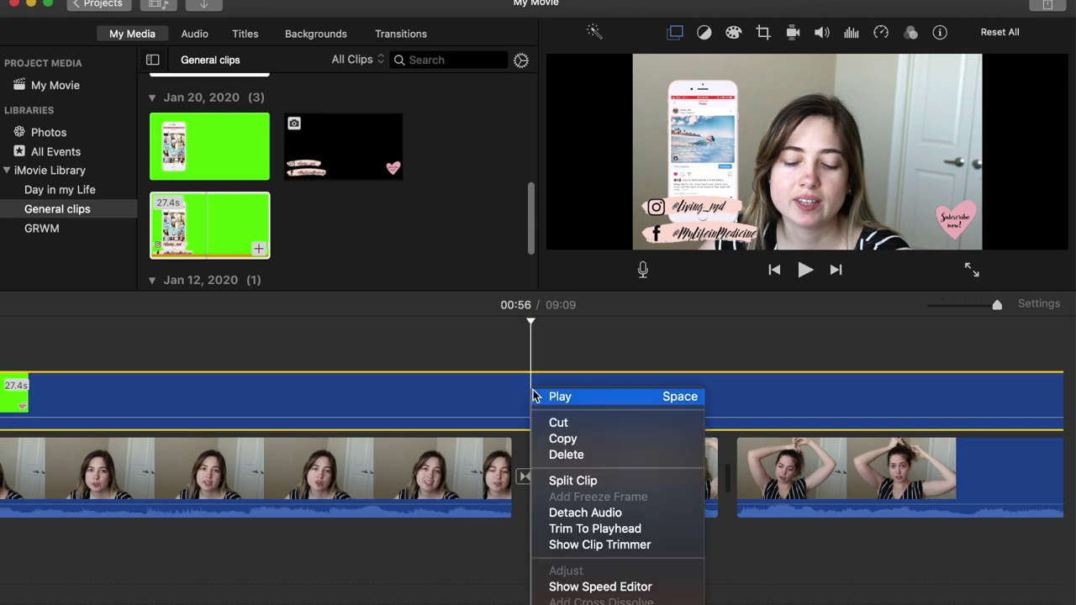
left_click(561, 481)
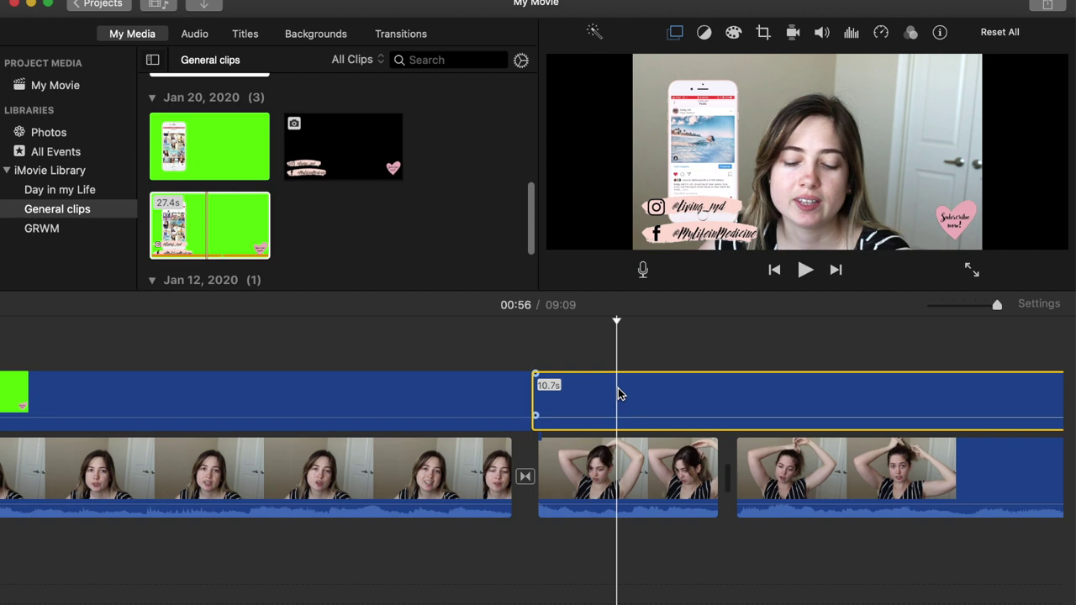
key("Delete")
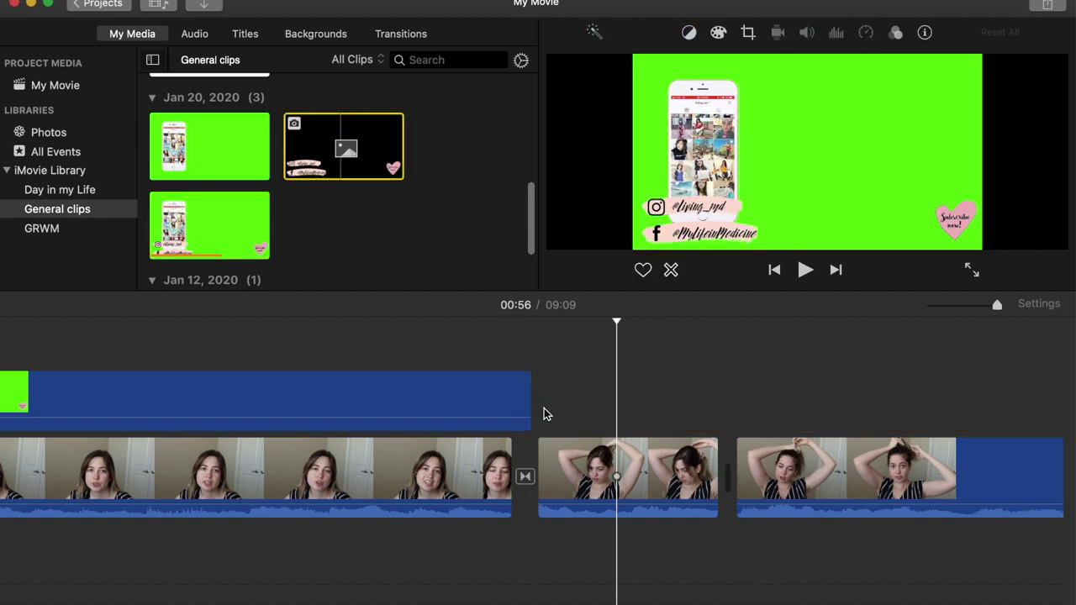
Overlay the black social-handles and subscribe image above the hair-styling footage, starting right after the transition at 00:56
left_click_drag(543, 414, 543, 414)
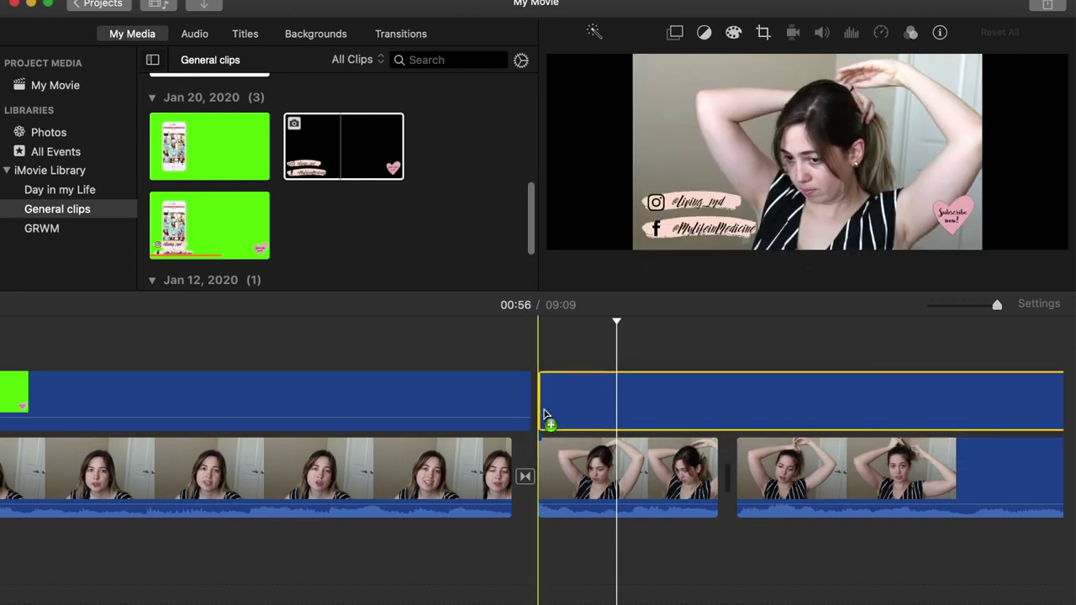
key("super+z")
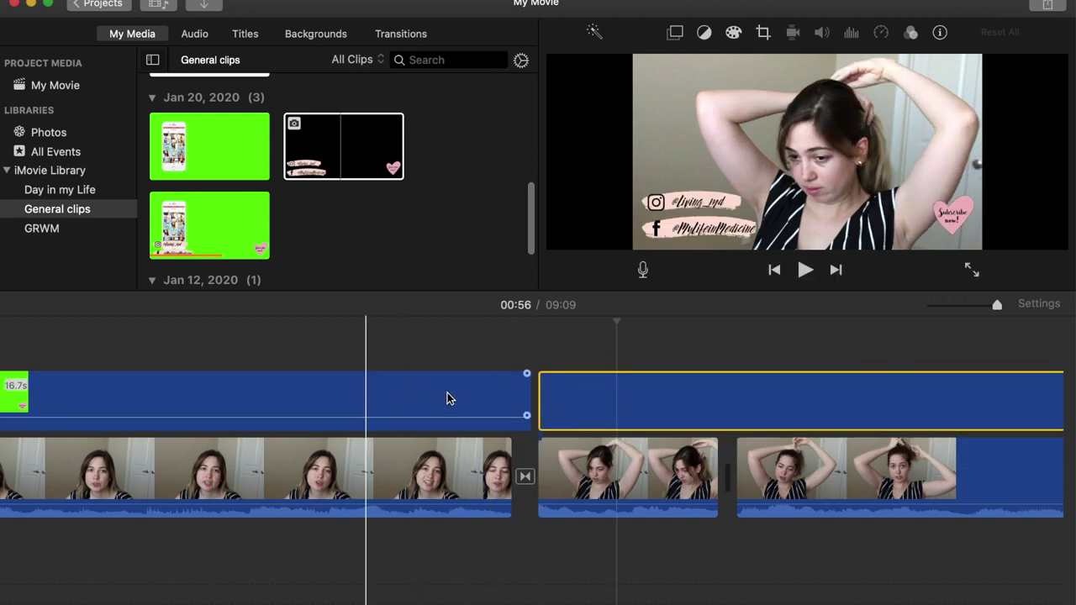
scroll(568, 401, "right", 15)
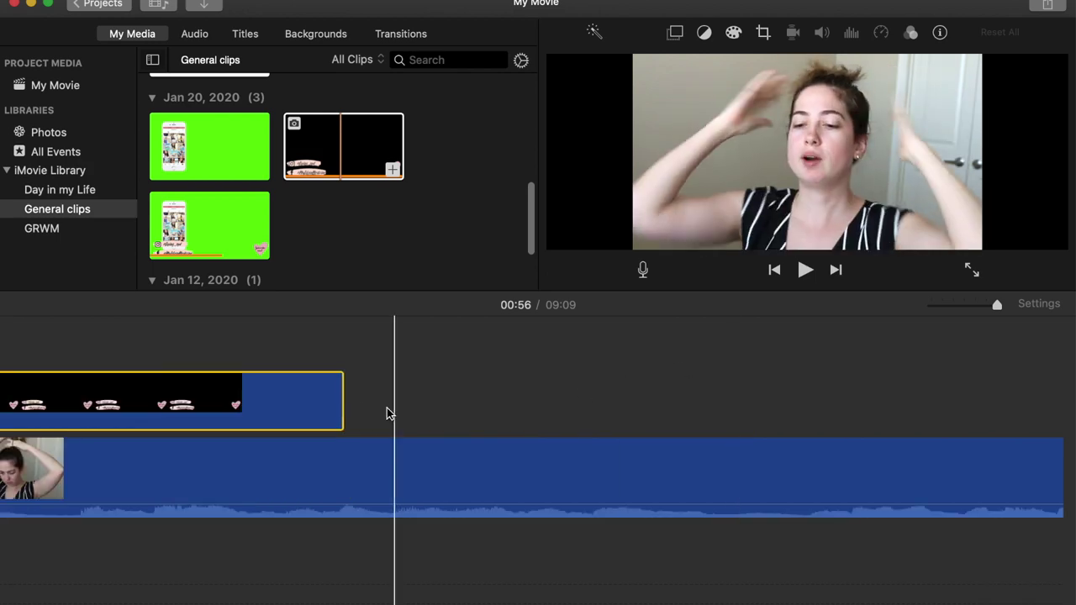
Lengthen the black social-handles overlay along the hair-styling footage to 12.9 seconds
left_click_drag(342, 405, 1024, 411)
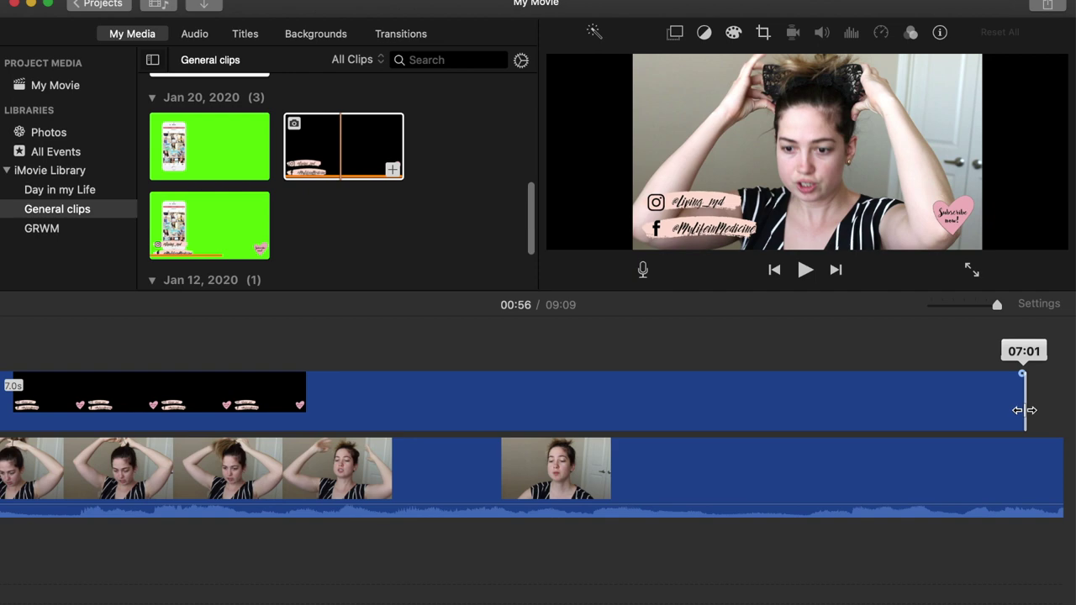
left_click_drag(1024, 410, 1024, 410)
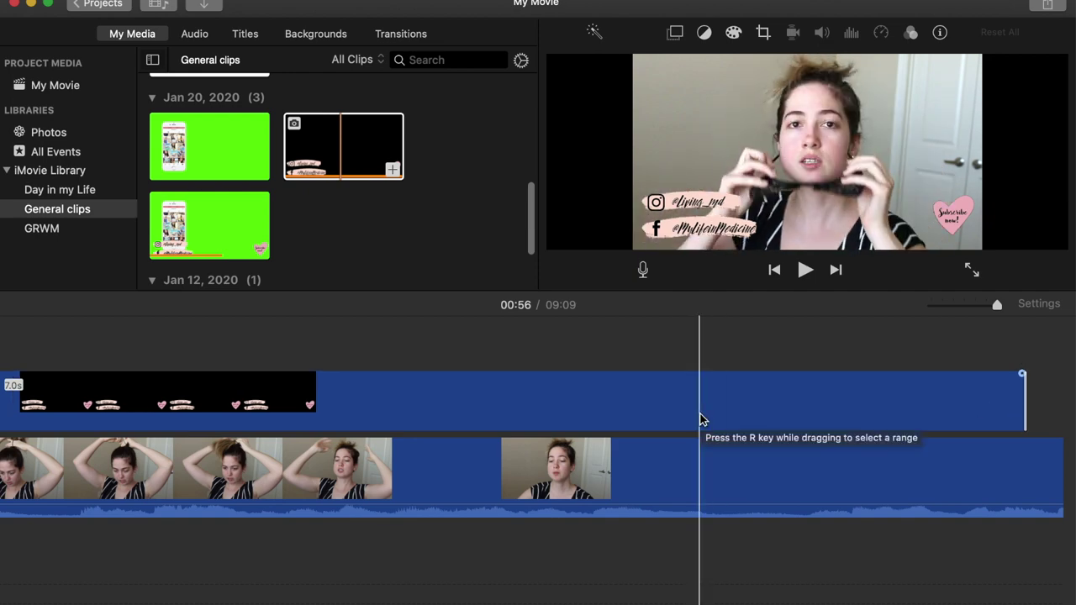
scroll(702, 410, "right", 10)
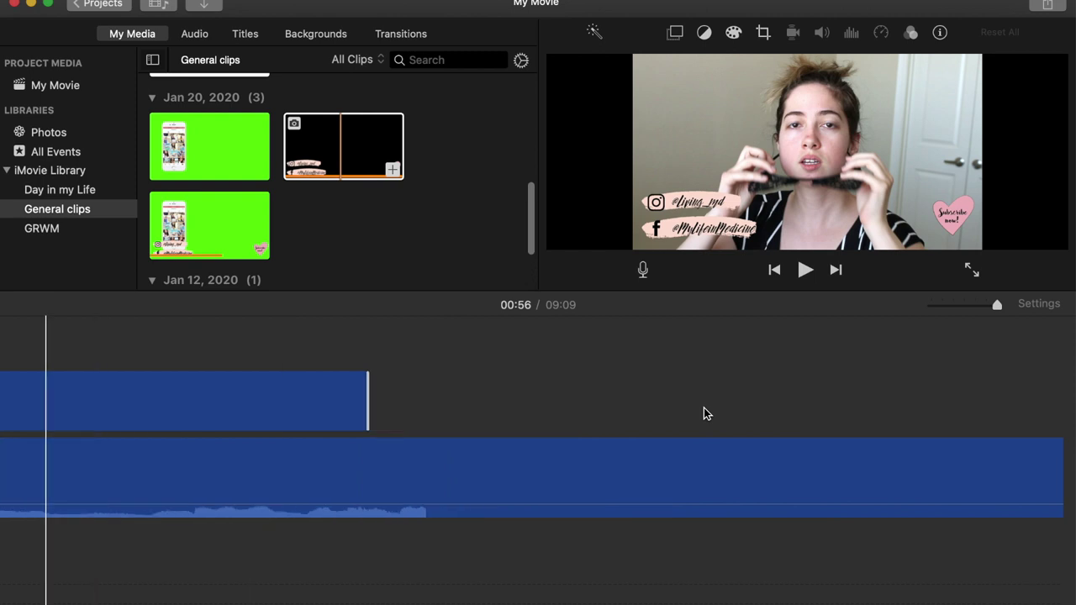
left_click_drag(348, 409, 1045, 398)
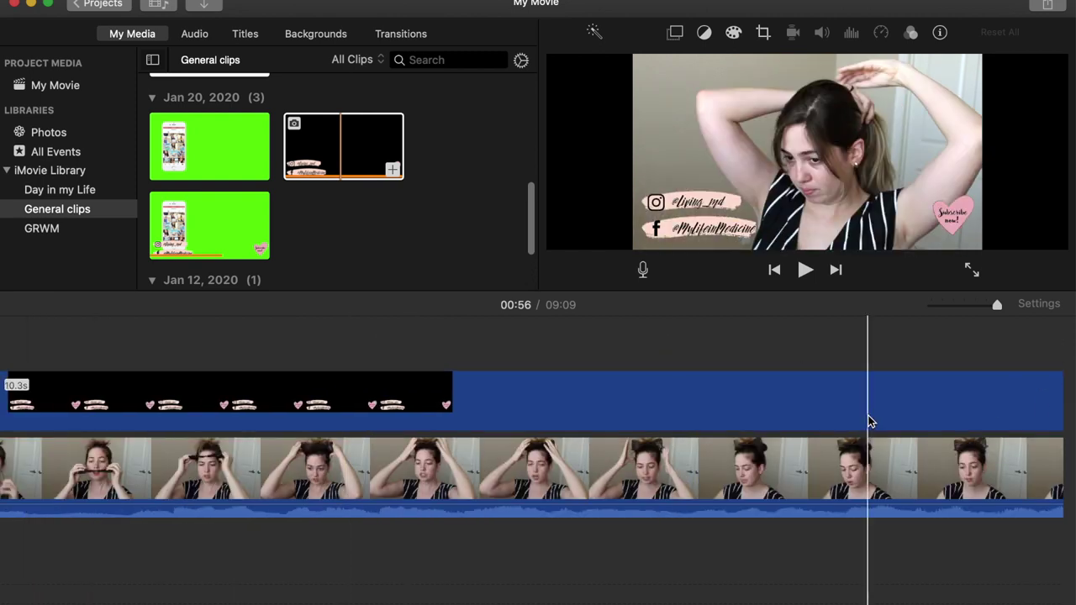
key("super+z")
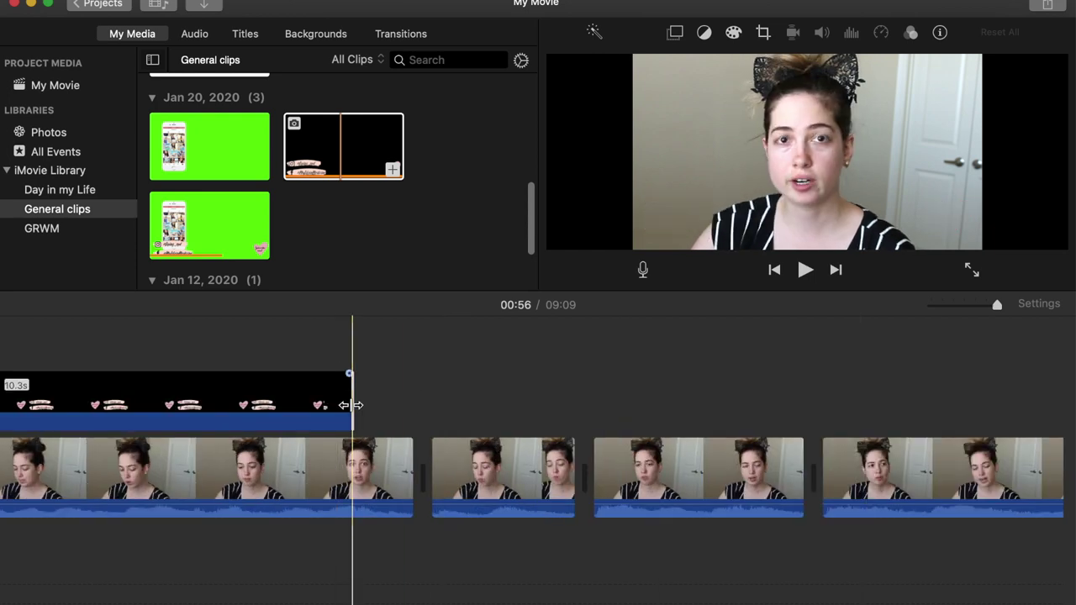
left_click_drag(352, 405, 1000, 435)
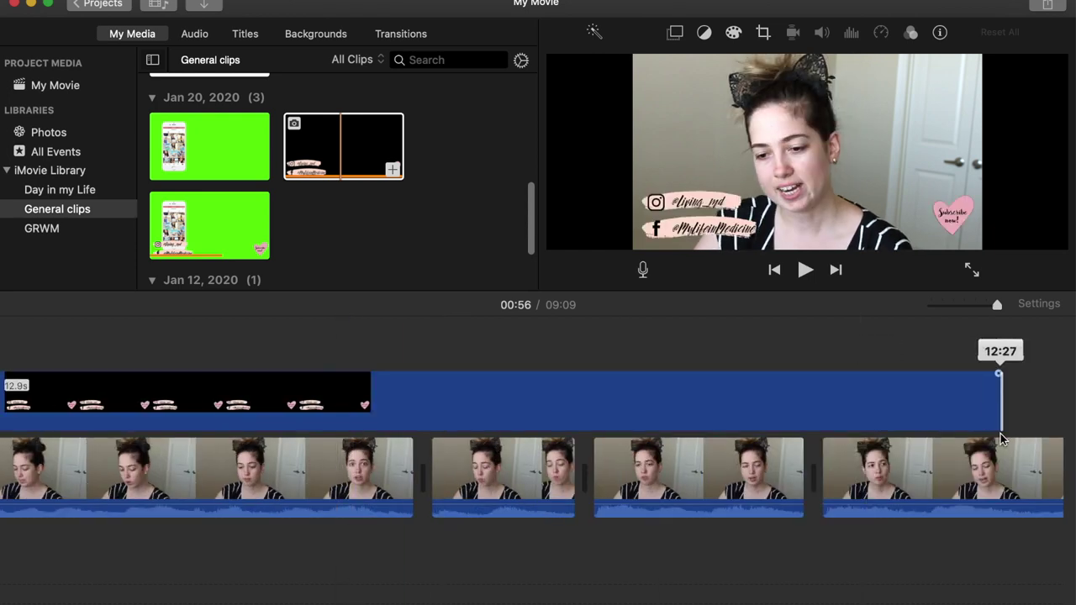
Extend the black social-handles overlay past 19.1 seconds to the cut at the end of the clip beneath it
scroll(1000, 435, "right", 8)
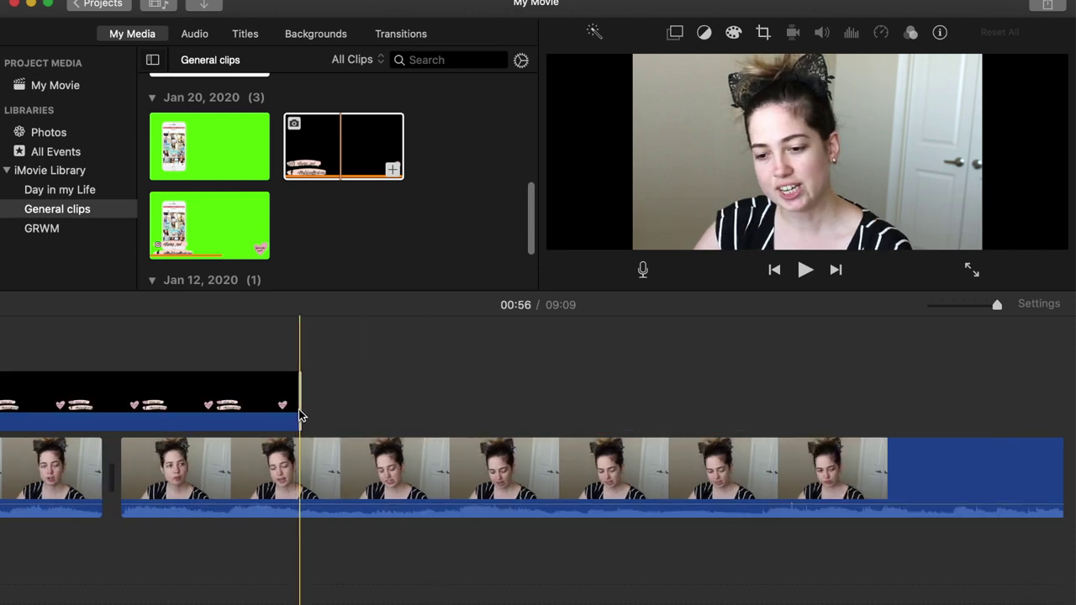
left_click_drag(300, 409, 985, 410)
scroll(925, 412, "right", 10)
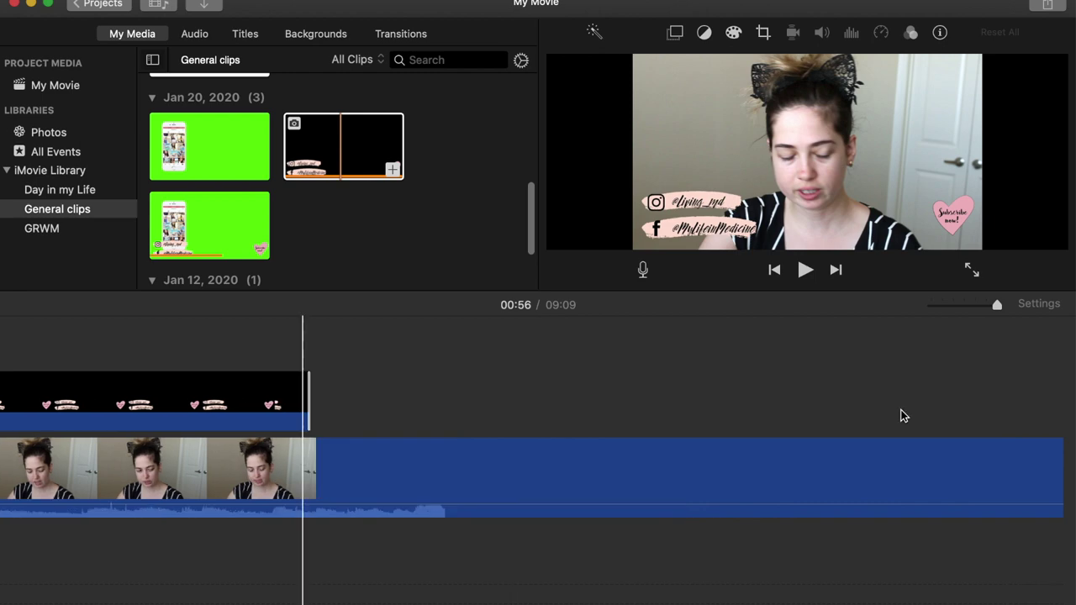
left_click_drag(306, 409, 1013, 407)
scroll(1013, 407, "right", 5)
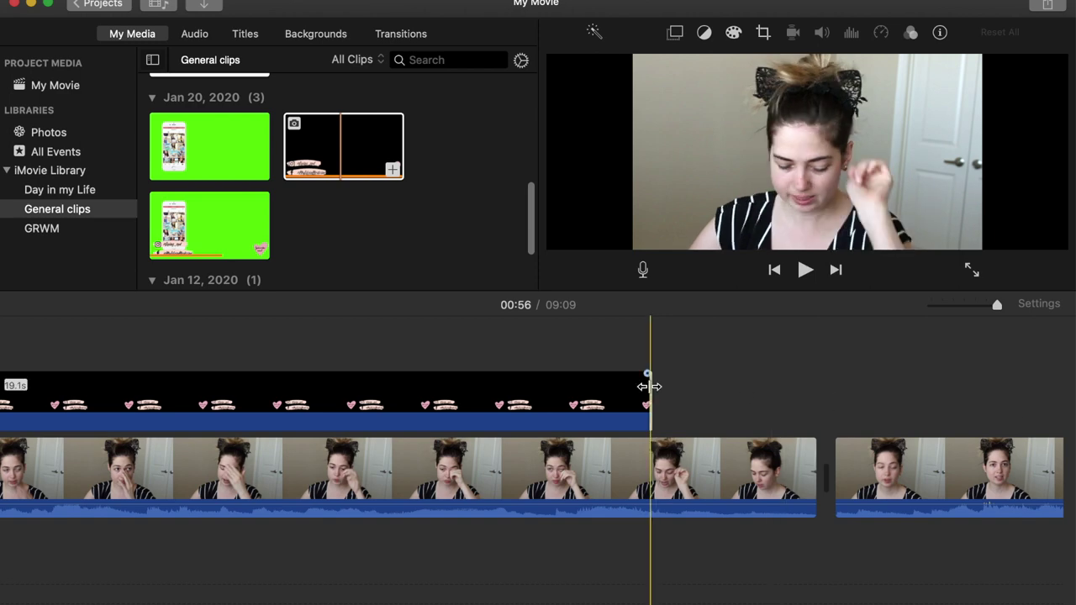
left_click_drag(760, 387, 815, 389)
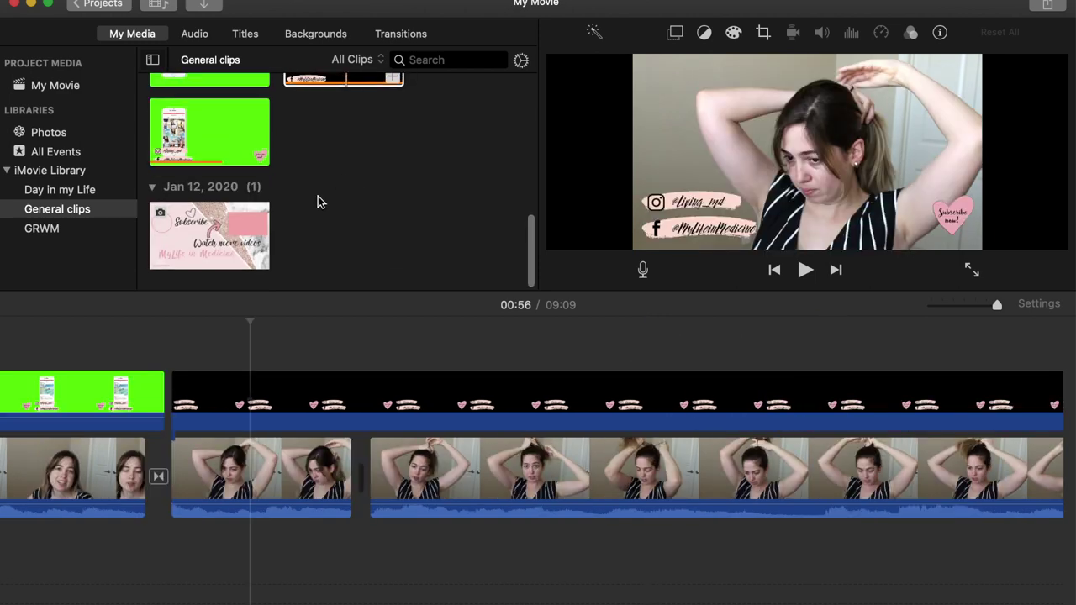
Insert the 6.2-second My Life in Medicine logo clip directly after the transition at 00:56 and play it through
scroll(318, 196, "up", 5)
scroll(318, 202, "up", 2)
scroll(297, 177, "down", 3)
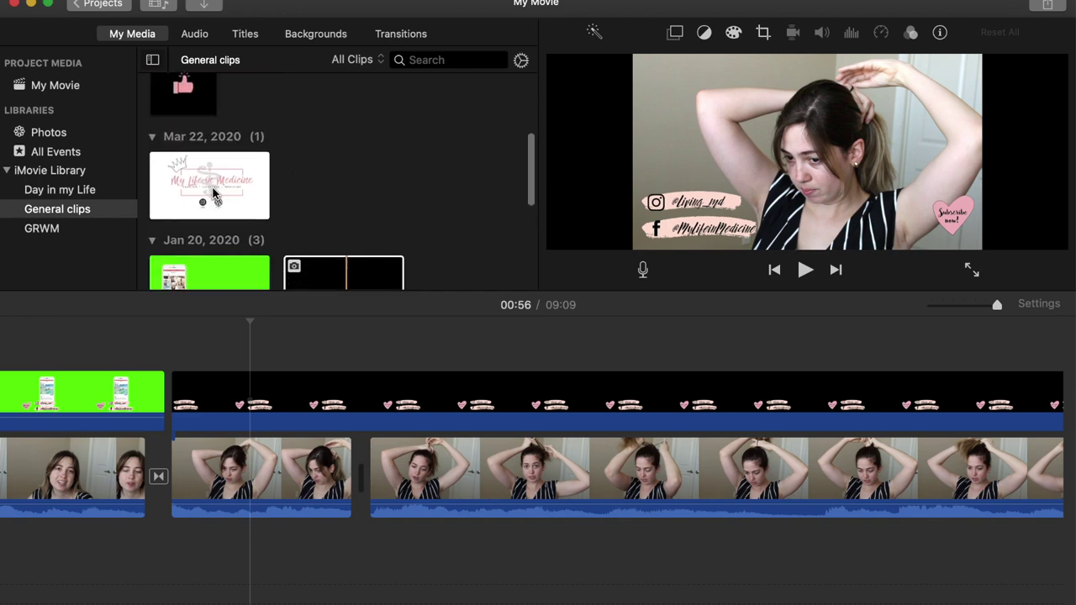
left_click(174, 248)
left_click_drag(169, 476, 168, 477)
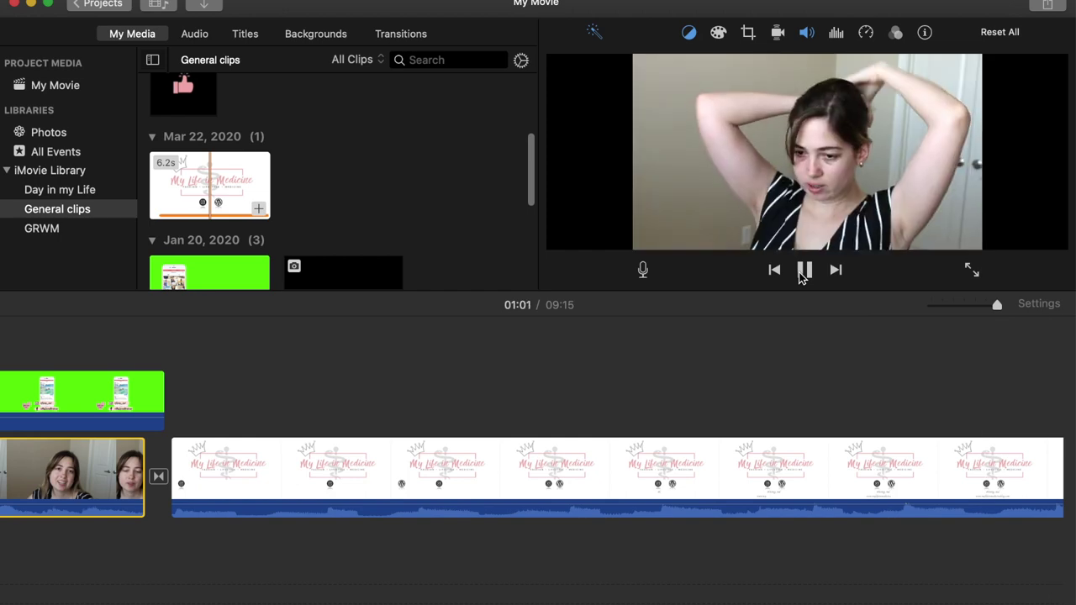
left_click(803, 272)
Add a Cross Blur transition between the logo clip and the hair-styling footage and preview it
left_click(400, 34)
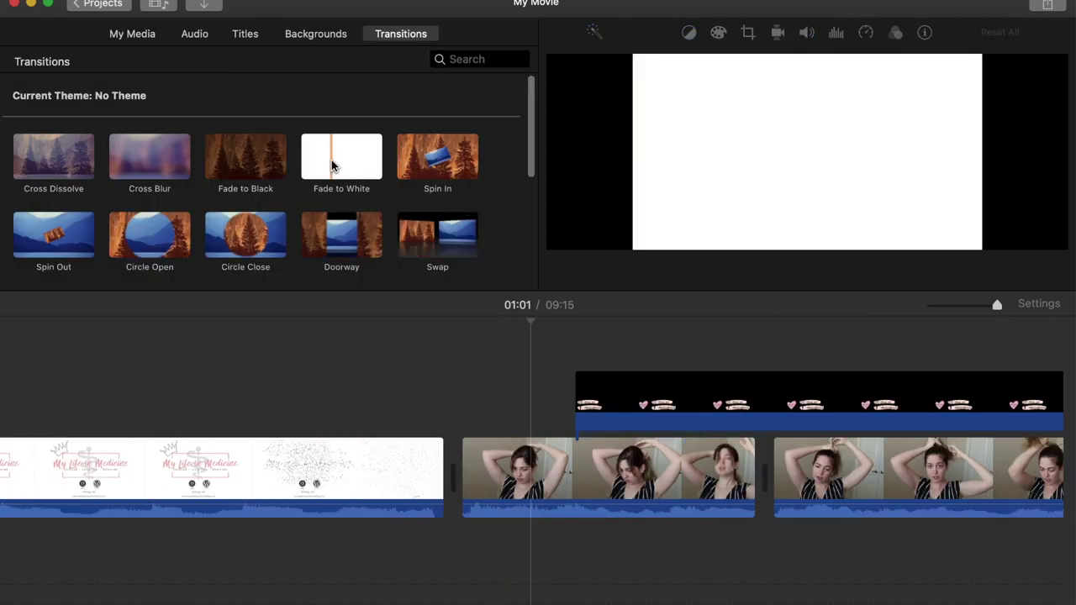
left_click_drag(149, 156, 232, 475)
left_click(804, 270)
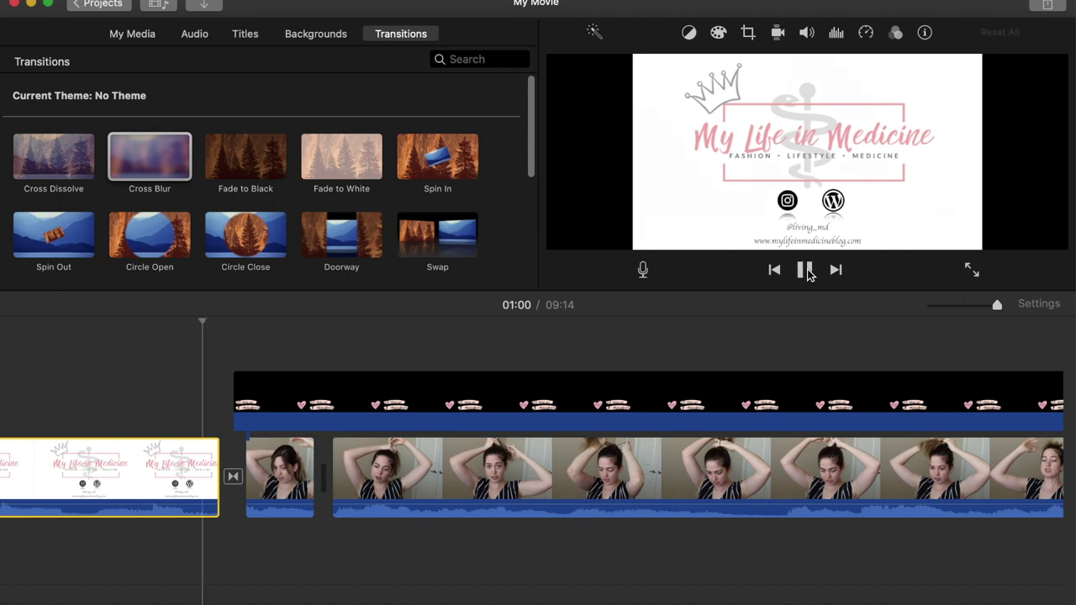
Add the pink Subscribe / Watch more videos image after the last clip and extend it until the movie runs 09:34
left_click_drag(963, 314, 931, 306)
scroll(679, 490, "right", 15)
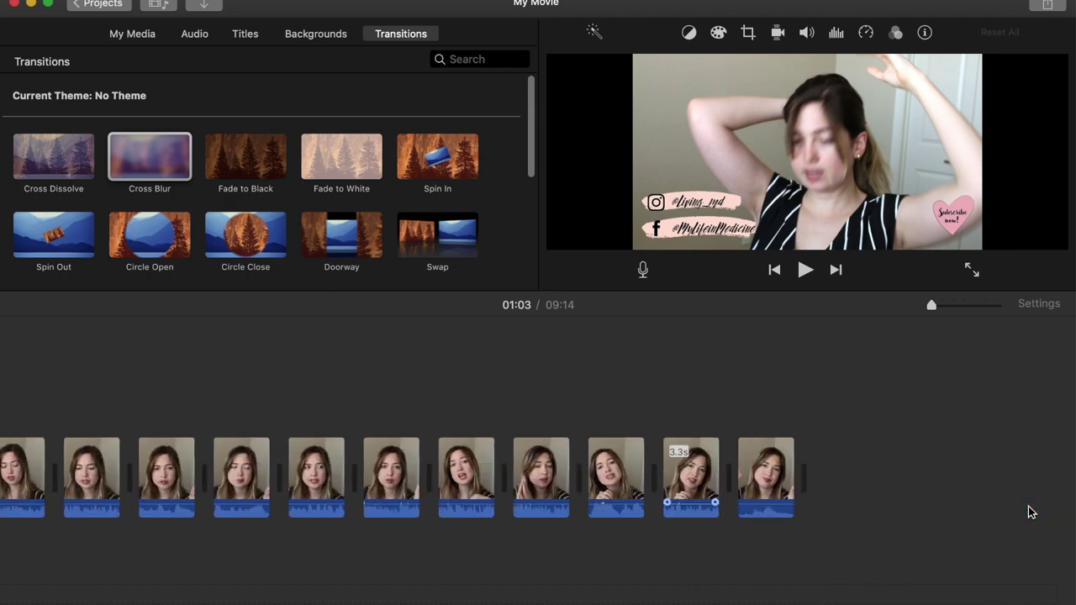
left_click(134, 34)
scroll(272, 163, "down", 5)
left_click_drag(769, 433, 906, 469)
Play the closing clips around 08:57 and 08:50 to find where the social-media overlay should start
left_click(965, 305)
scroll(727, 514, "right", 8)
scroll(421, 454, "left", 8)
left_click(636, 369)
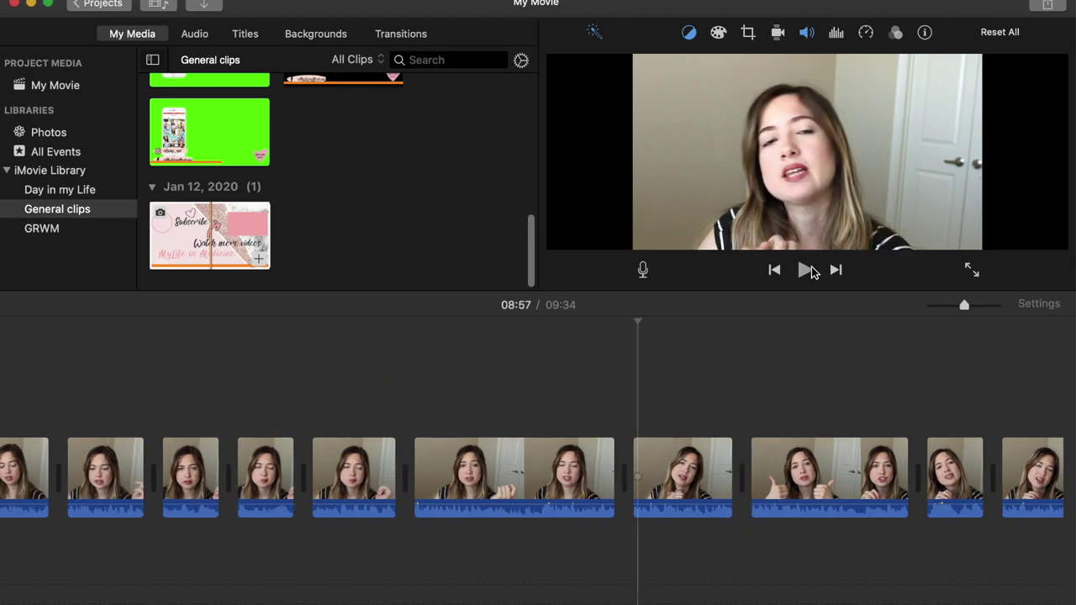
left_click(812, 272)
left_click(46, 398)
Overlay the 27.4-second phone and social-media clip above the closing footage just after 08:53, key out its green background and preview it
scroll(353, 149, "up", 2)
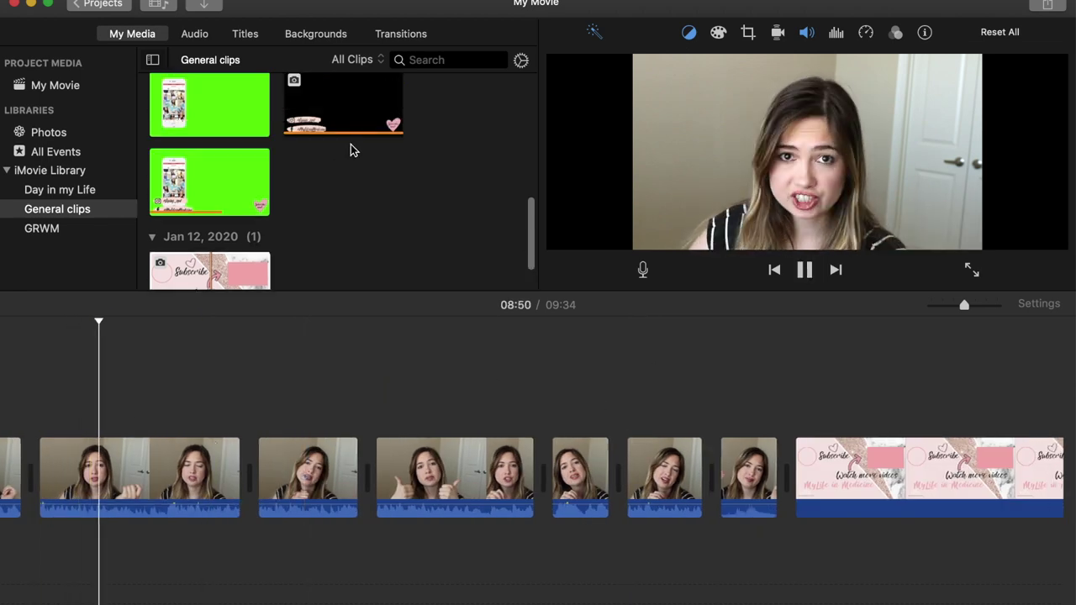
left_click_drag(212, 194, 200, 411)
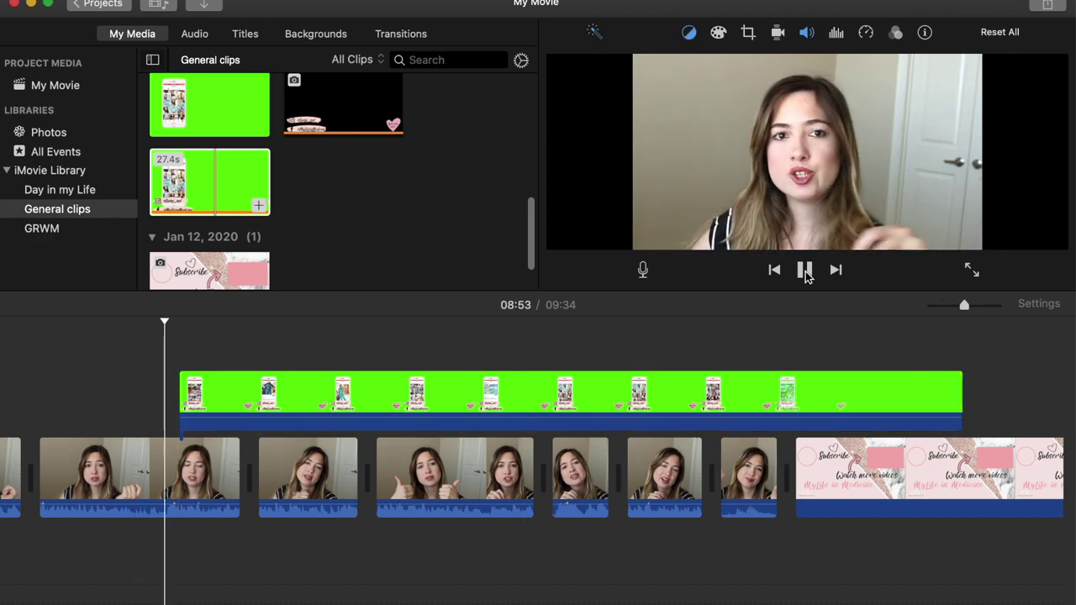
left_click(561, 395)
left_click(675, 32)
left_click(661, 65)
left_click(243, 348)
left_click(142, 354)
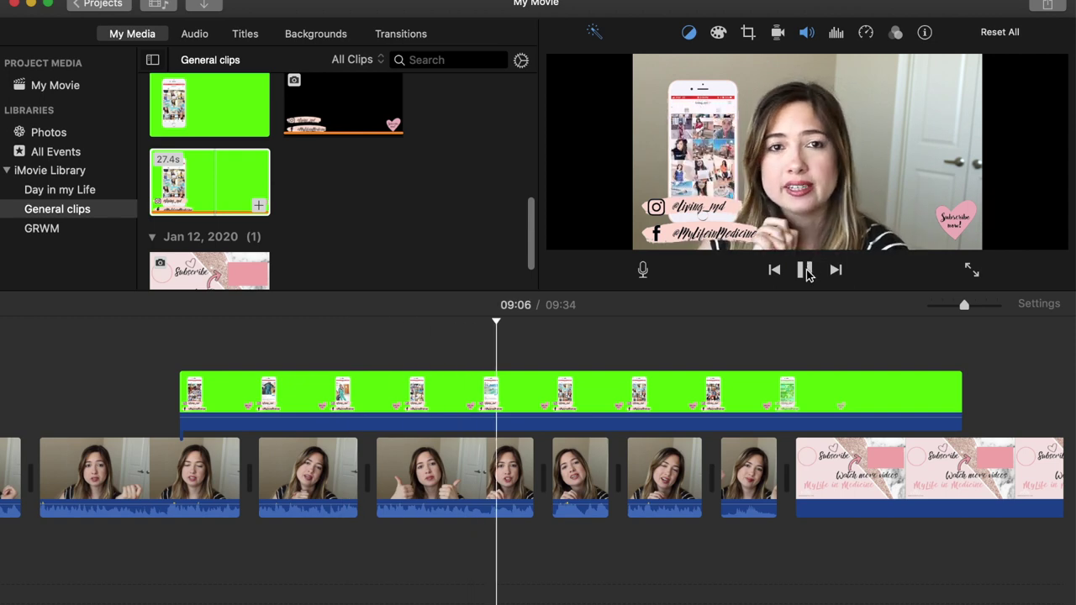
left_click(805, 270)
Try the pink thumbs-up image between the clips at 09:02, delete it and play the ending without it
scroll(310, 186, "down", 5)
left_click_drag(183, 225, 378, 476)
left_click(331, 481)
left_click(804, 270)
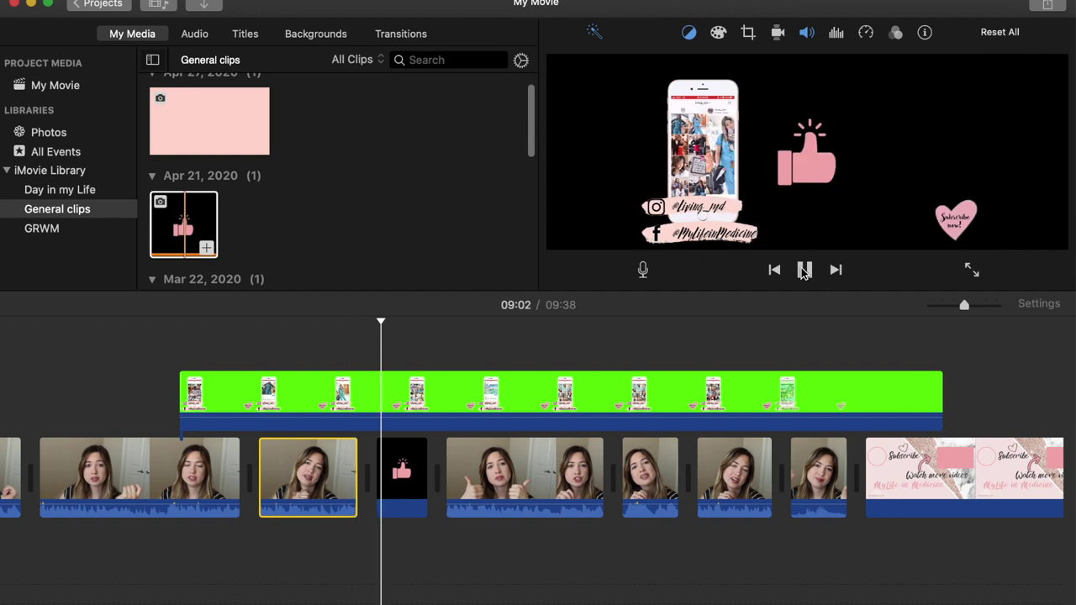
left_click(395, 472)
key("Delete")
left_click(805, 270)
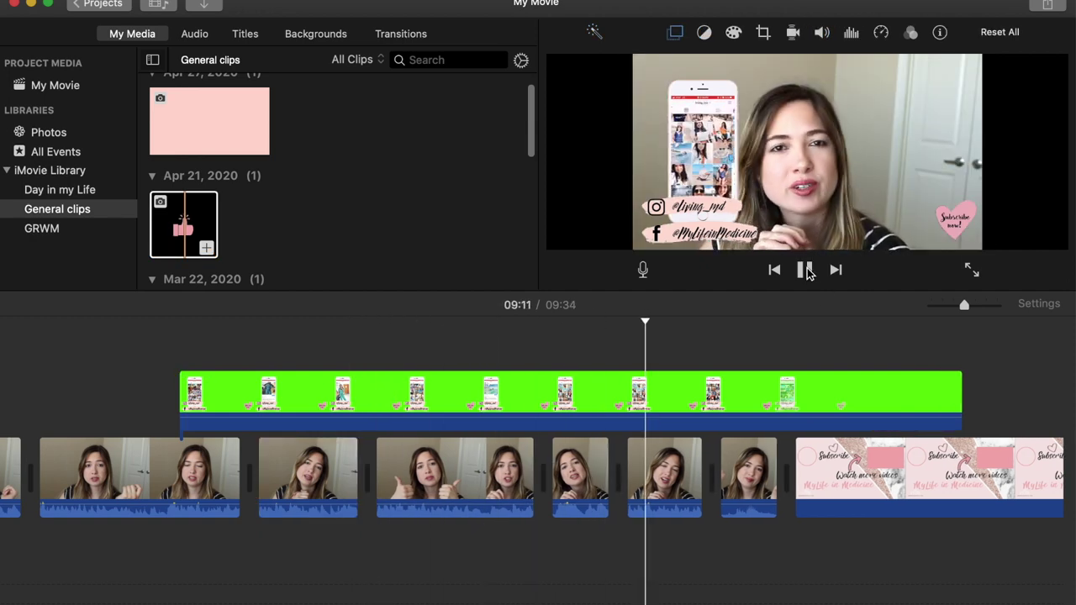
left_click(804, 270)
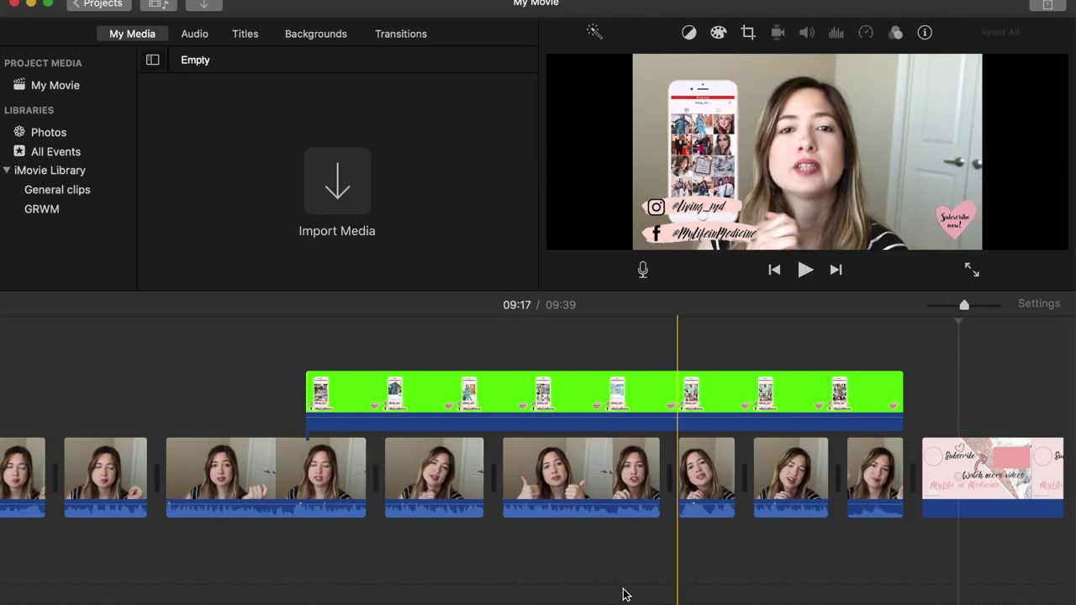
Preview Parasol, Midnight, Peyruis - Tarlo, Raven & Kreyn - So Happy and Cassette Tapes - This Year in the music library
scroll(415, 533, "left", 10)
scroll(416, 536, "left", 10)
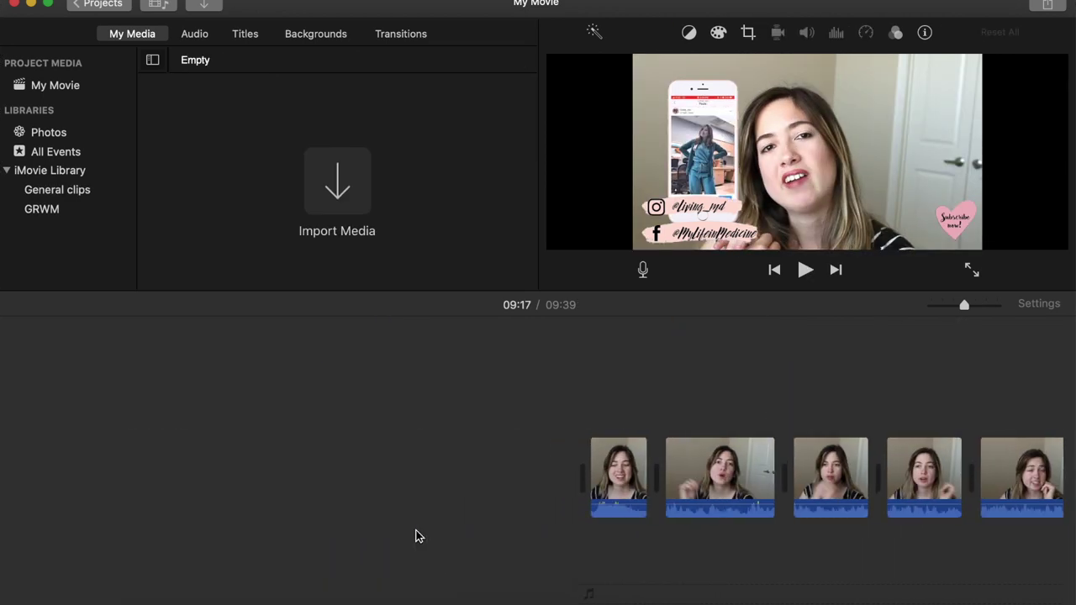
left_click(196, 37)
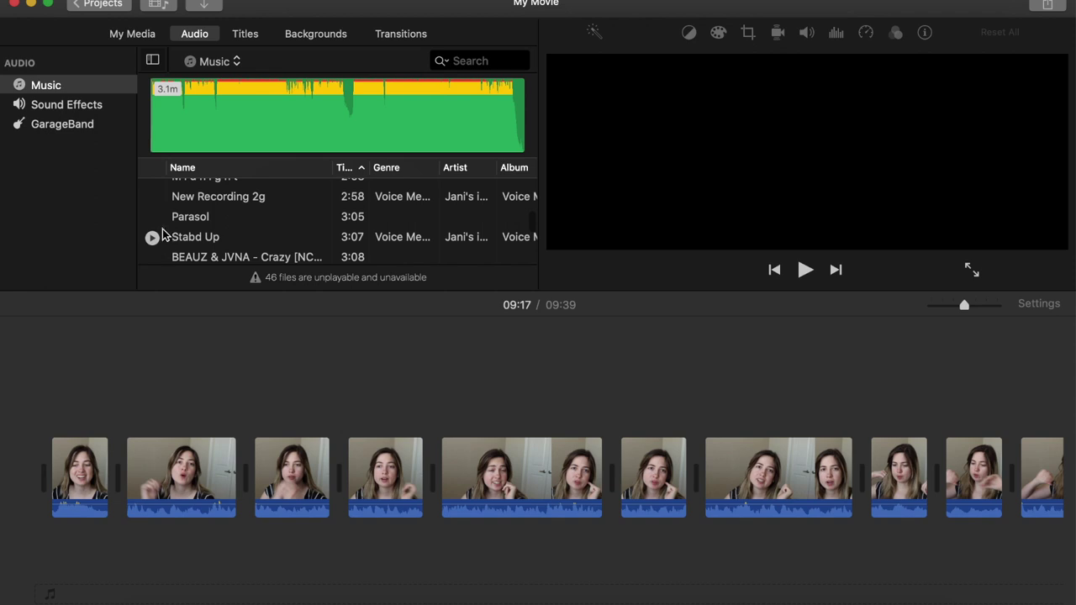
left_click(156, 216)
scroll(155, 219, "up", 2)
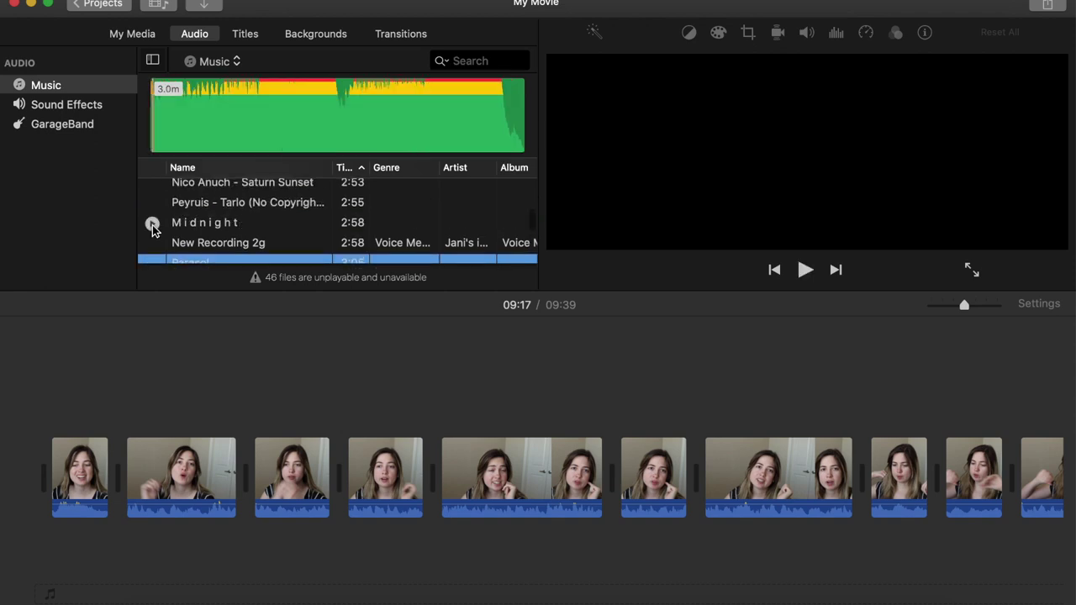
left_click(152, 224)
left_click(150, 202)
scroll(155, 209, "up", 5)
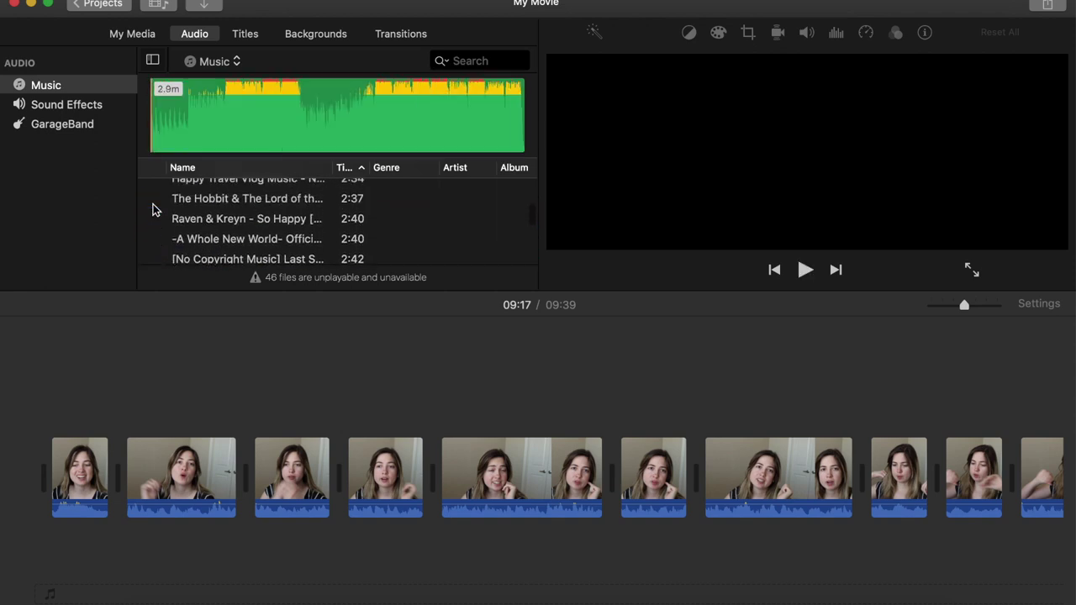
left_click(153, 220)
key("XF86AudioRaiseVolume")
scroll(168, 212, "up", 2)
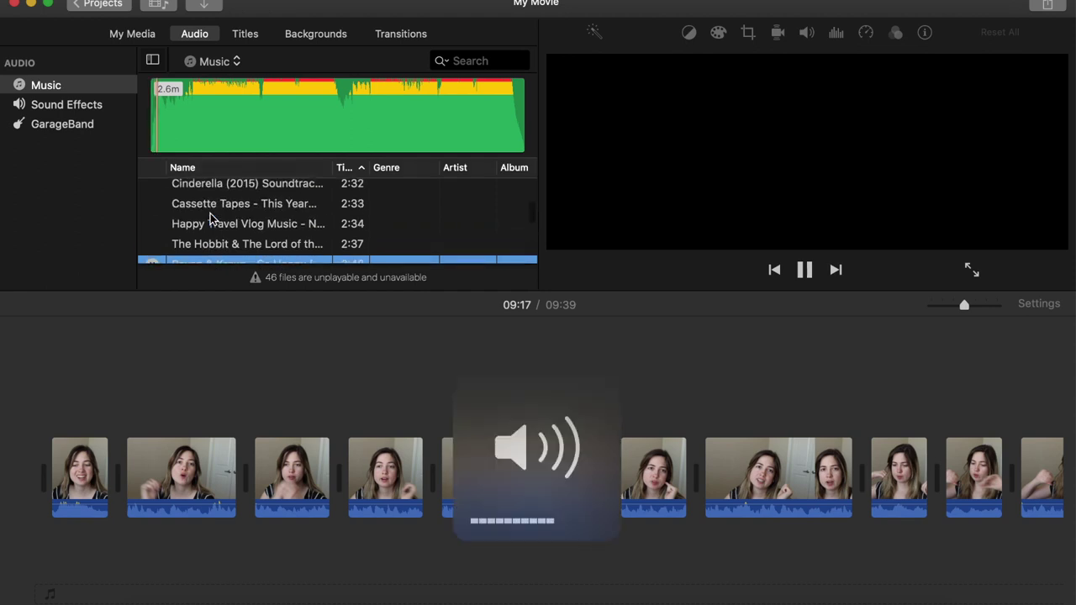
left_click(153, 206)
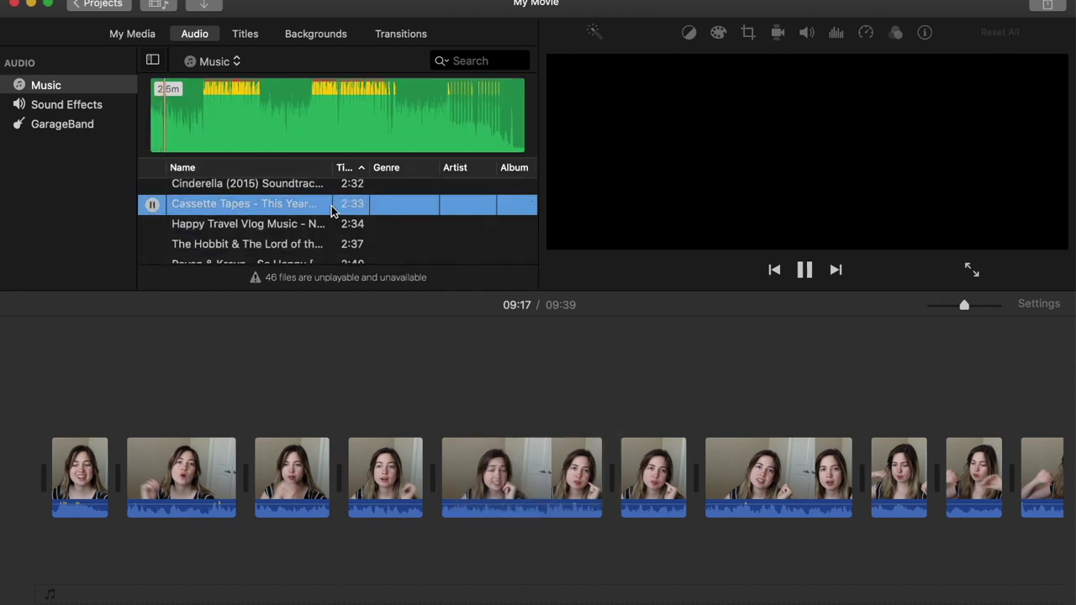
Add Cassette Tapes - This Year as background music from the movie's start, lower its volume and play the opening
left_click_drag(48, 603, 110, 574)
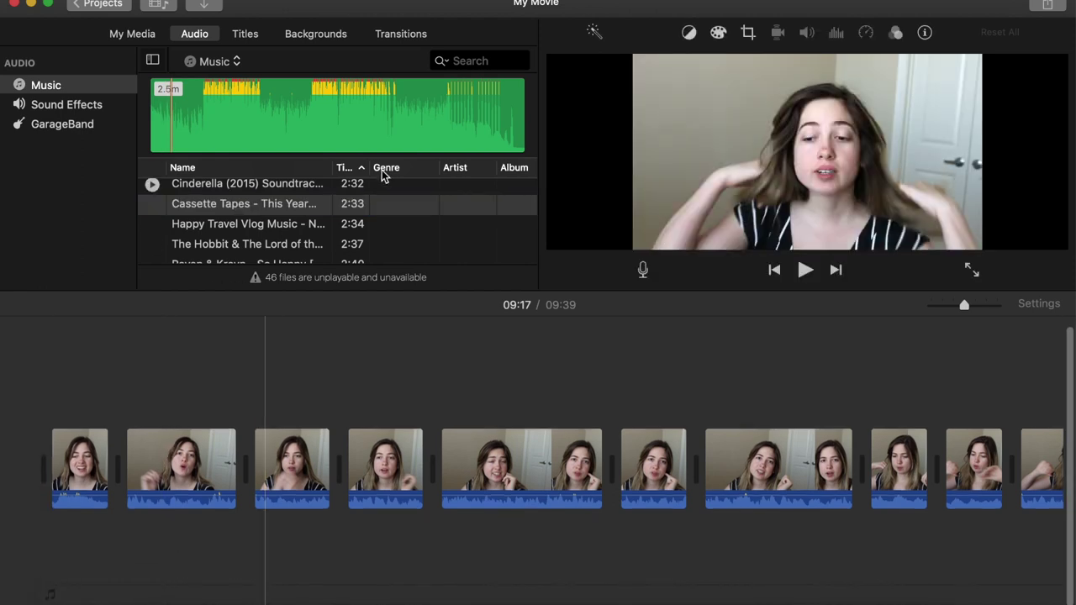
left_click_drag(286, 204, 48, 596)
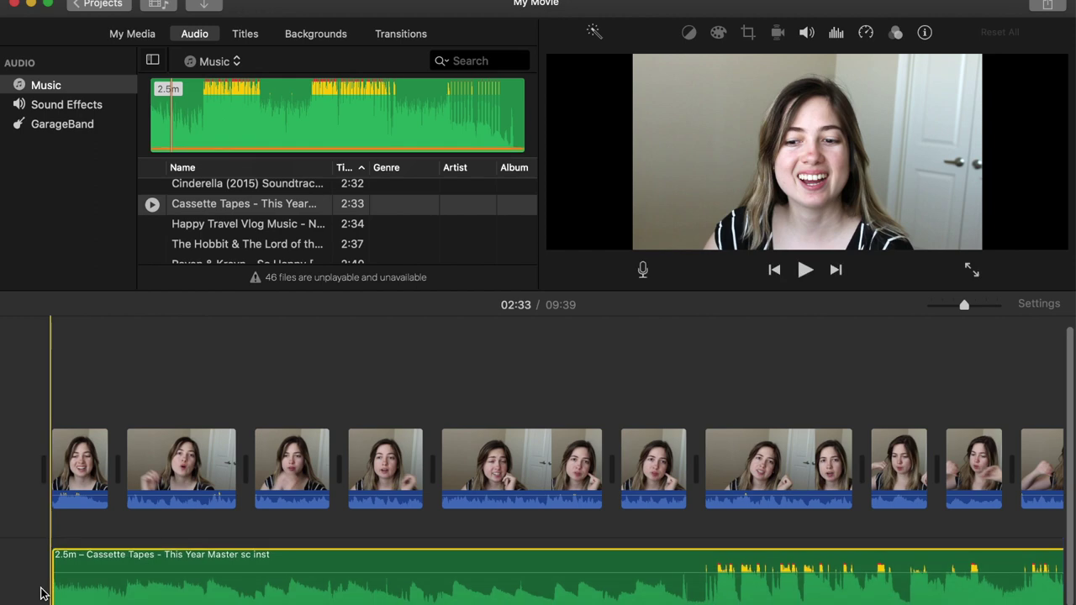
left_click_drag(109, 567, 108, 592)
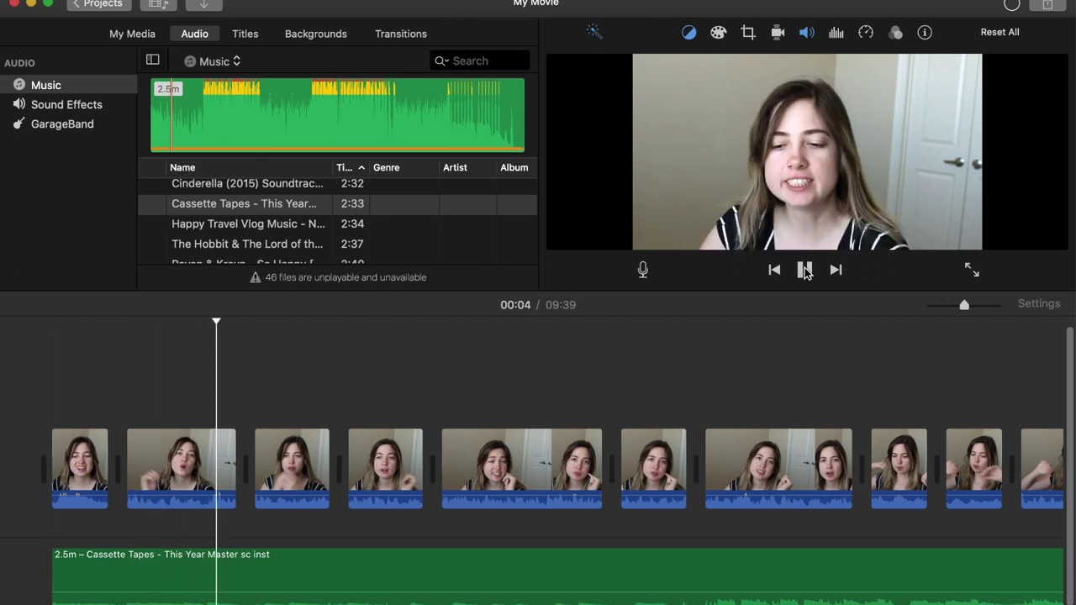
left_click(804, 270)
Check the music against the voice from about 00:34 to 00:38 and review the timeline onward to the hair-styling footage
scroll(812, 385, "right", 5)
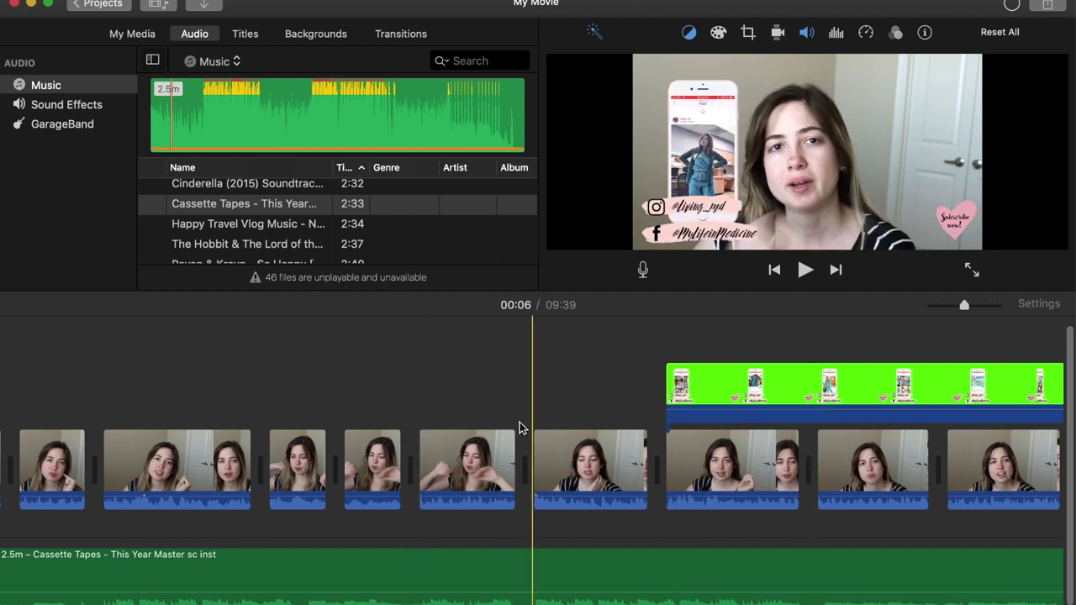
left_click(532, 425)
left_click(805, 270)
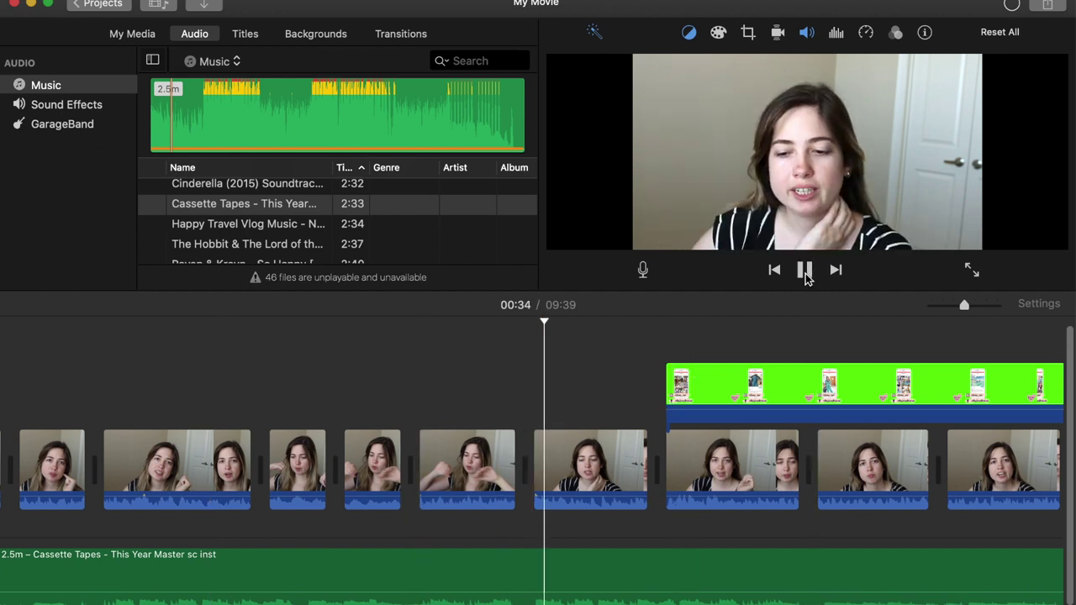
left_click(804, 269)
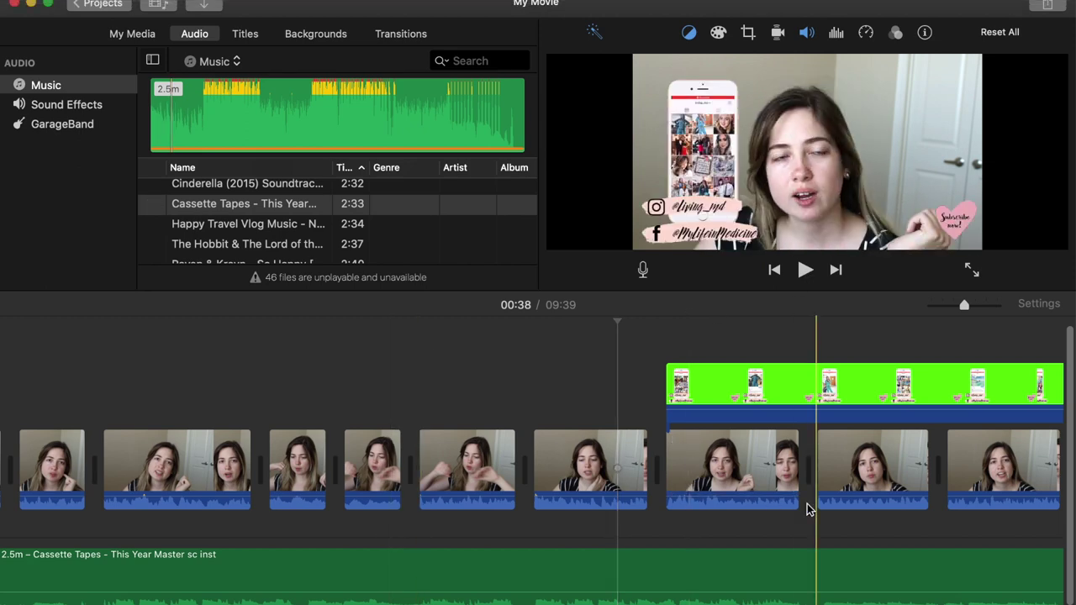
scroll(807, 504, "right", 5)
scroll(806, 503, "right", 7)
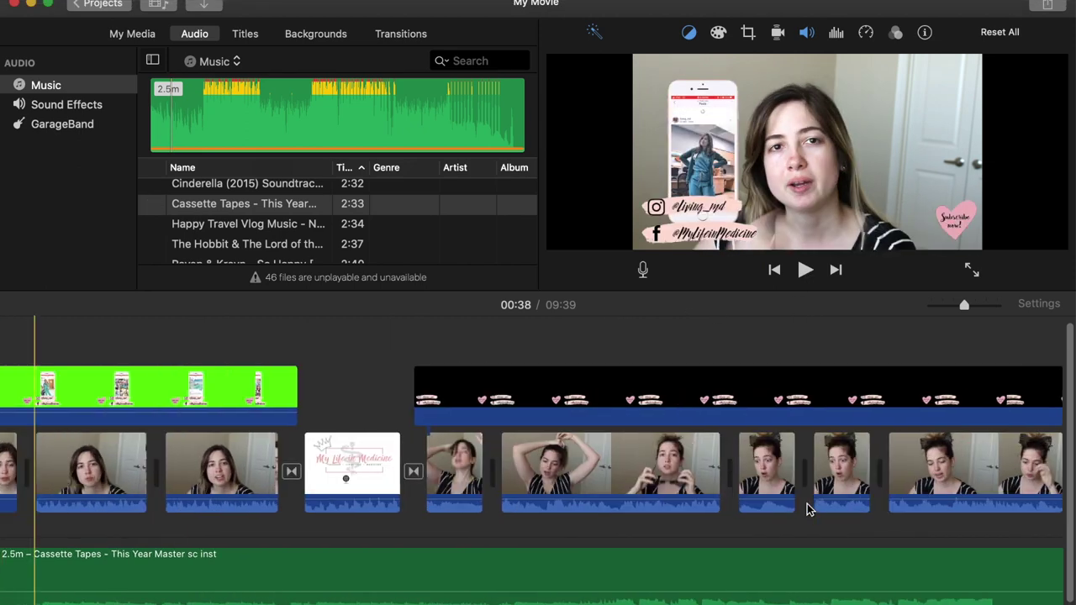
Add the Bottle Cork sound effect at the start of the green-screen phone overlay at about 00:39
scroll(807, 504, "left", 4)
scroll(807, 503, "left", 2)
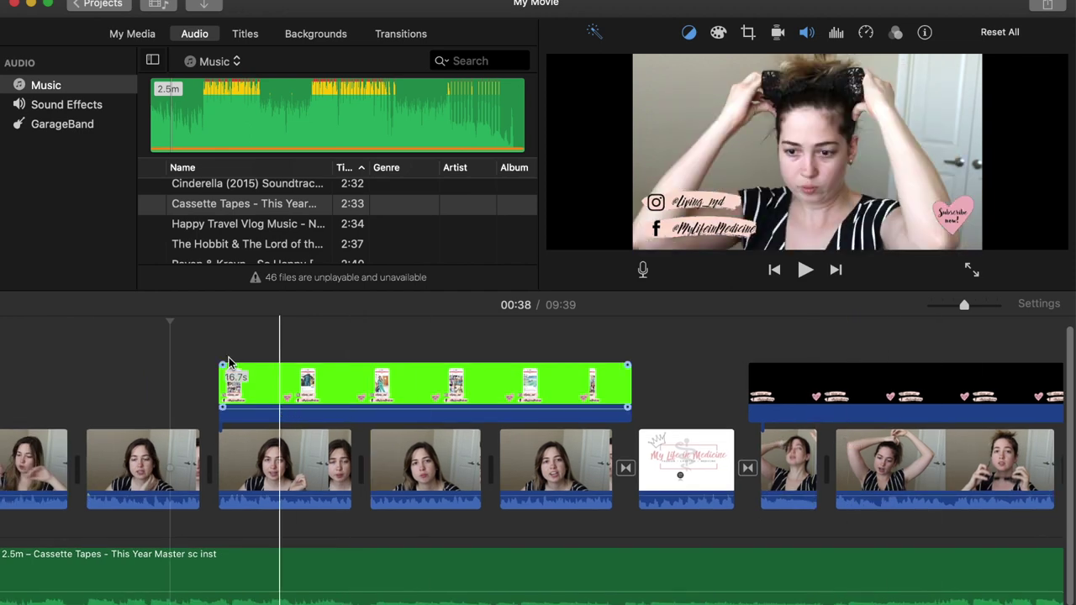
left_click(69, 108)
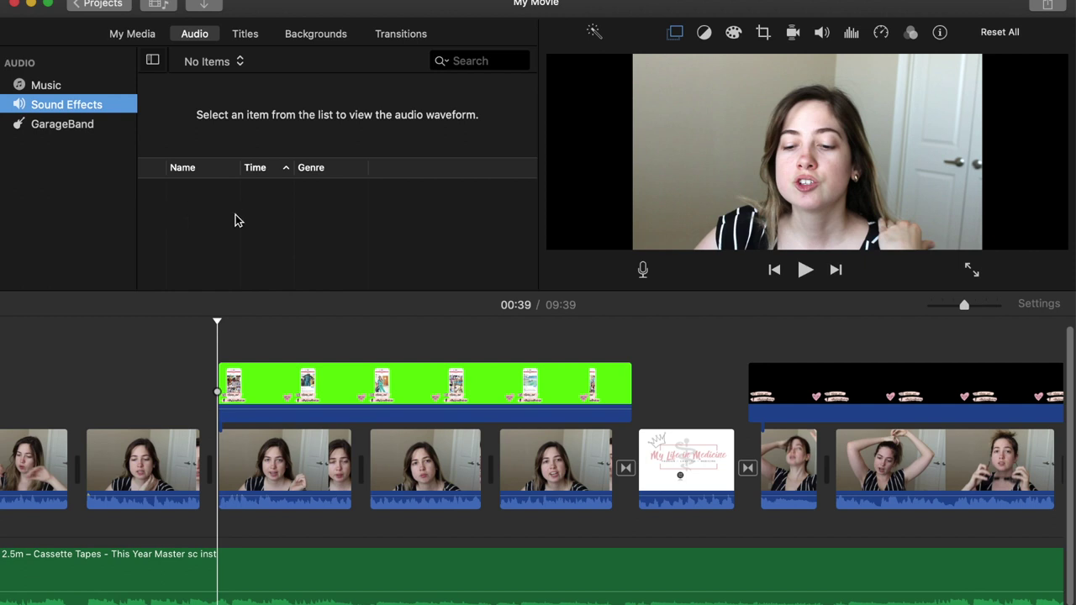
left_click(69, 125)
left_click(55, 108)
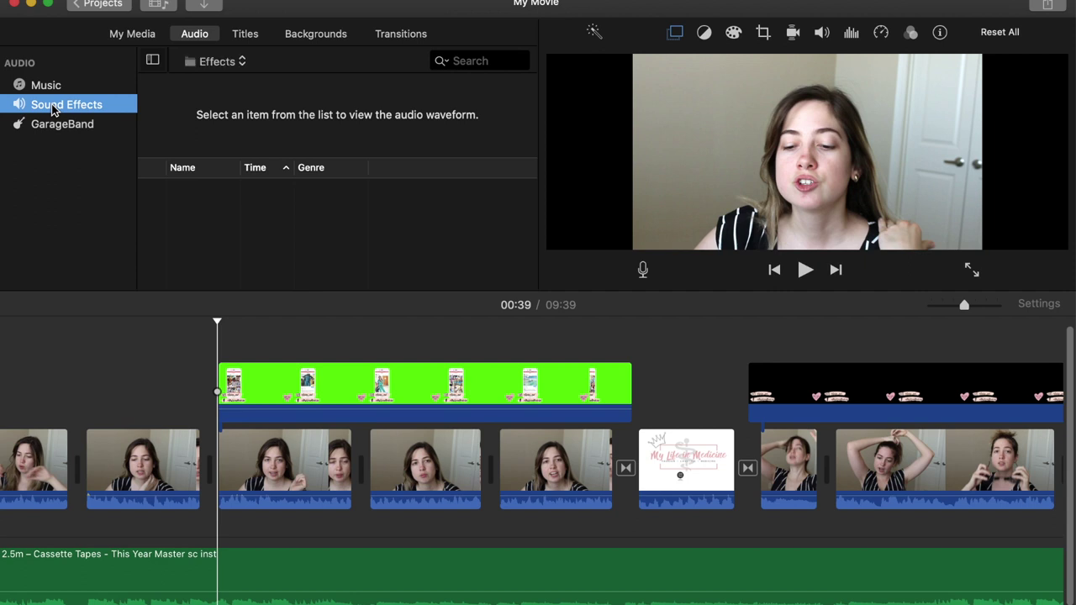
left_click(199, 280)
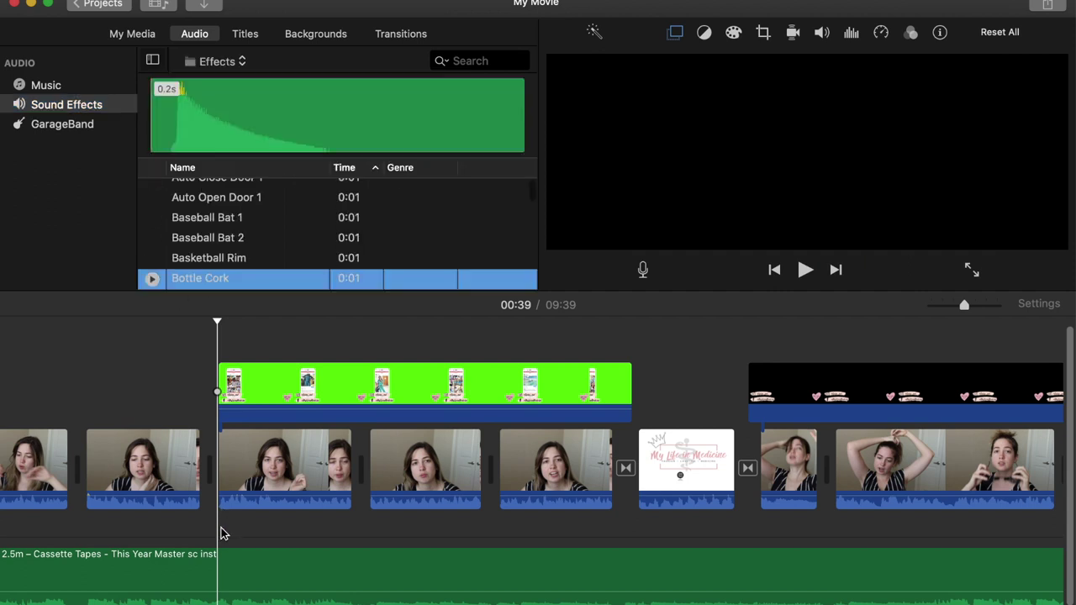
left_click_drag(222, 534, 217, 528)
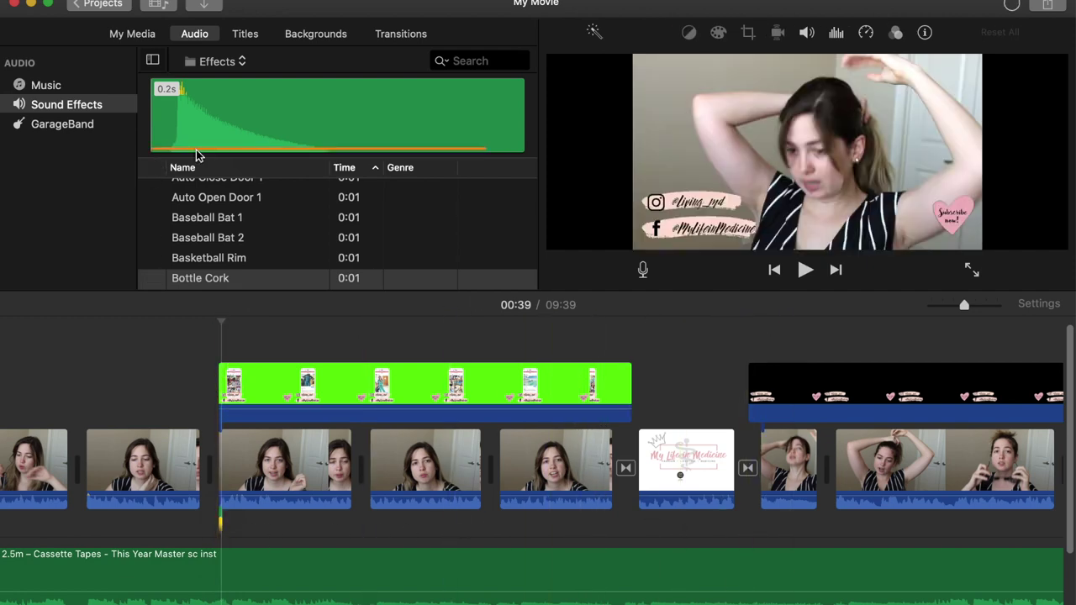
Try the Bottle Cork effect just before the clip that follows the logo intro and play that section
left_click(199, 280)
left_click_drag(758, 519, 754, 528)
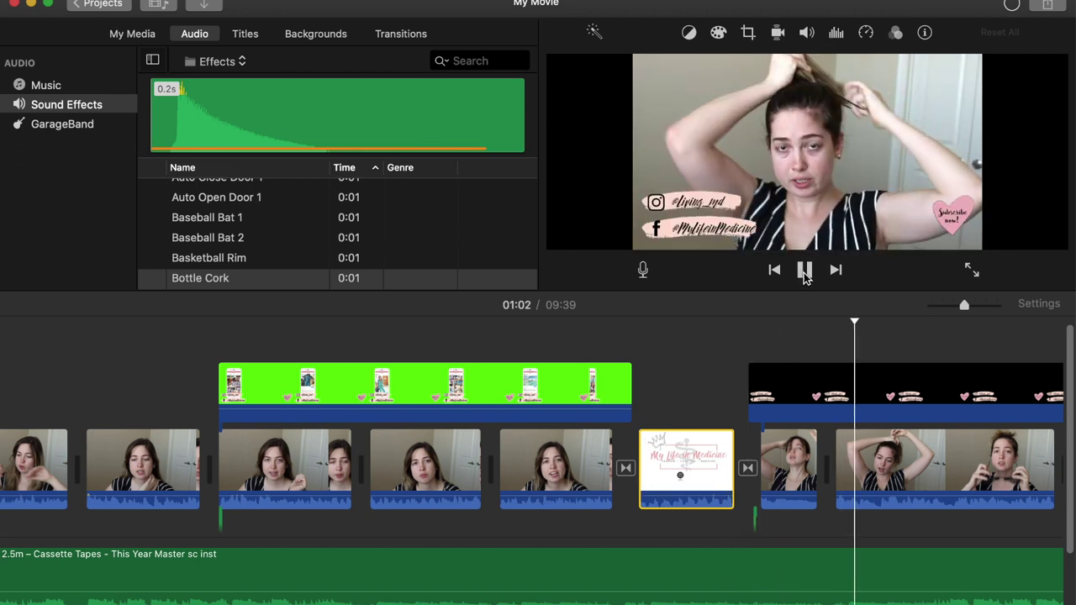
left_click(805, 270)
Trim the second social-media overlay's start to the first clip after the logo intro and replace its Bottle Cork effect with one starting there
scroll(740, 513, "down", 2)
left_click(740, 513)
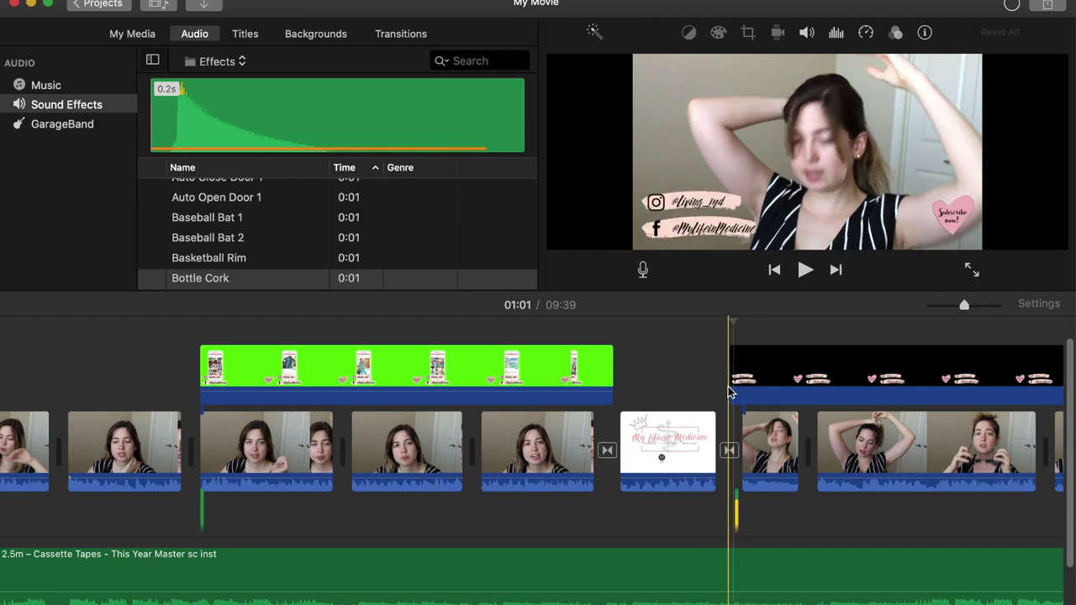
left_click_drag(728, 388, 744, 389)
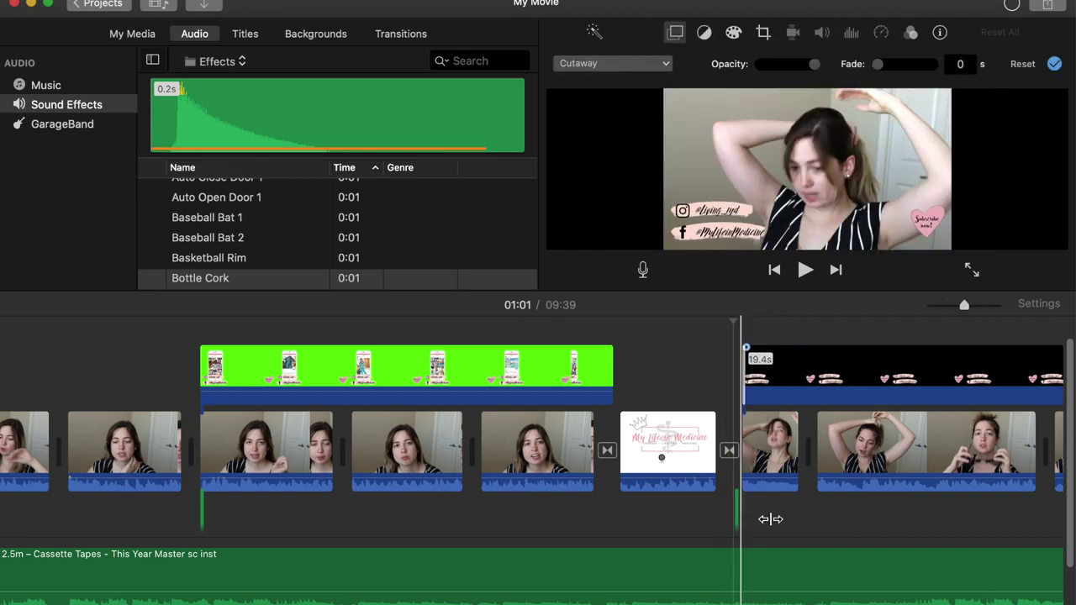
left_click(736, 523)
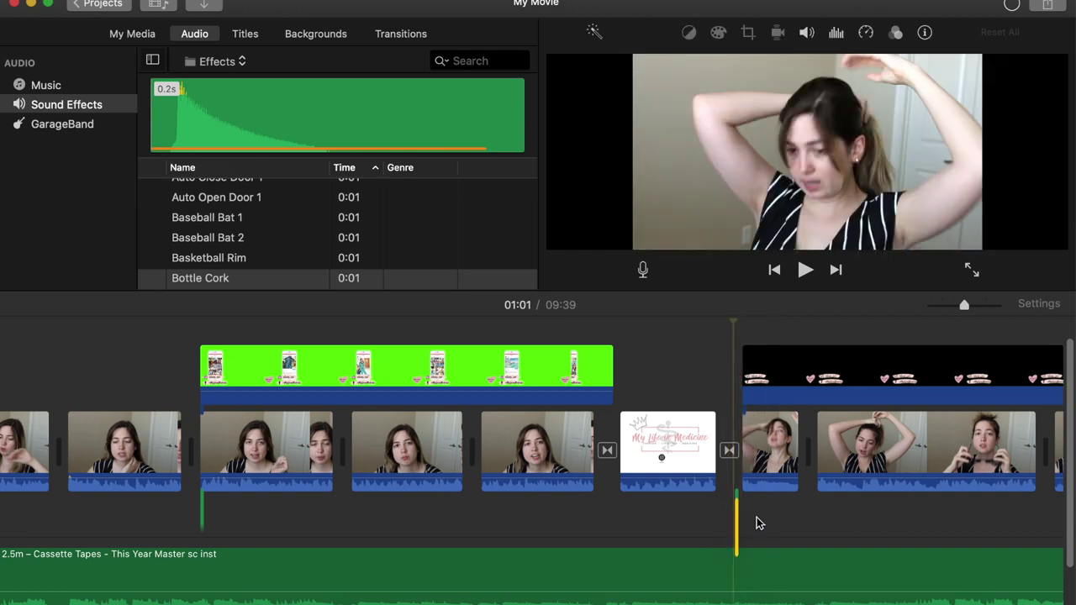
left_click(396, 276)
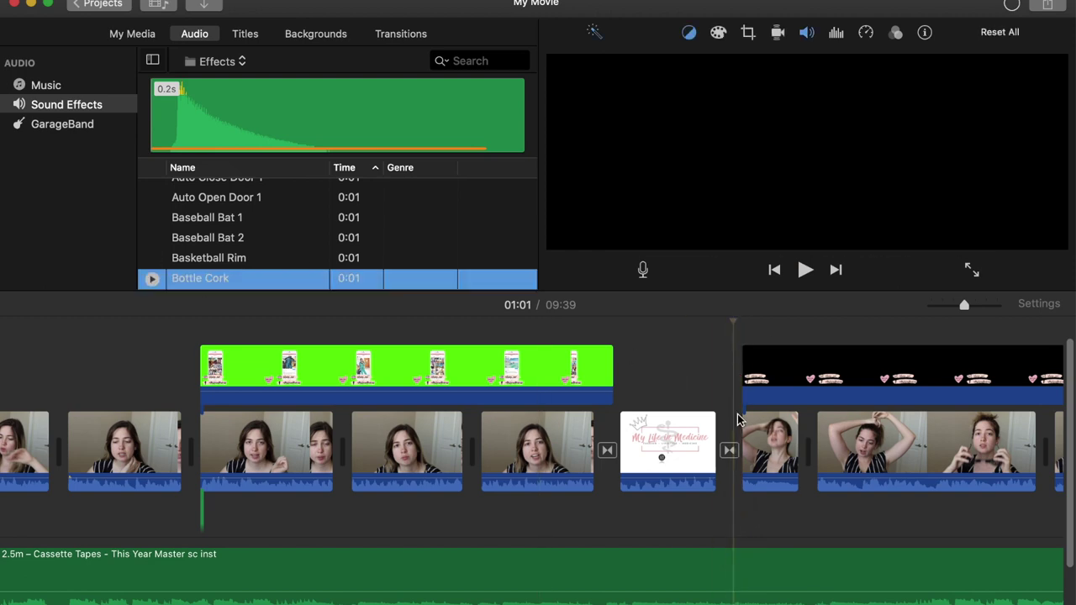
left_click_drag(751, 515, 760, 508)
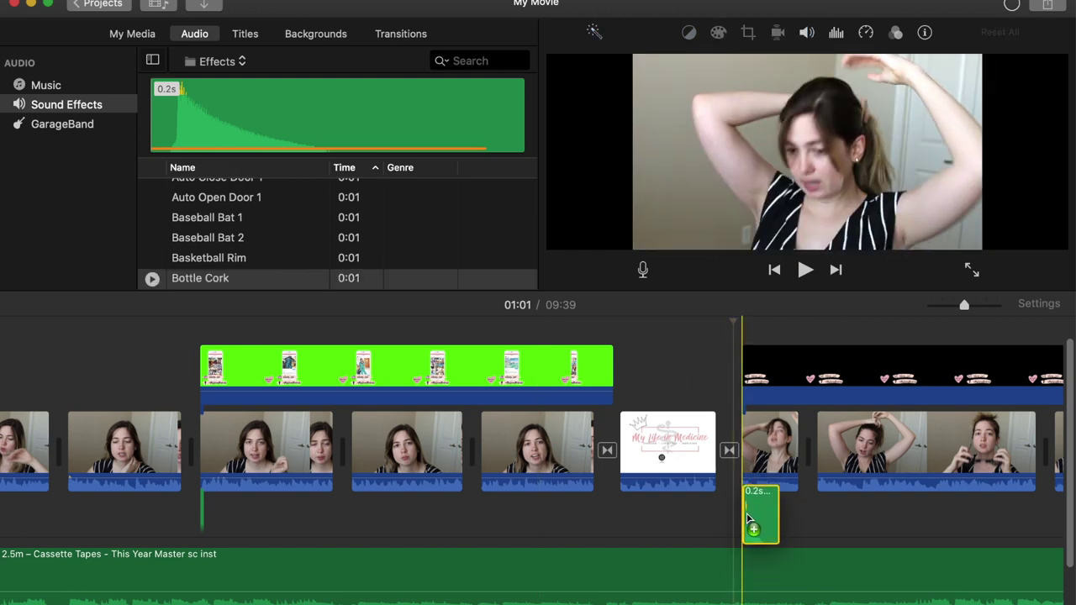
Add a mouse-click sound from the music library, move it to the end of the second social-media overlay and play that part
left_click(49, 86)
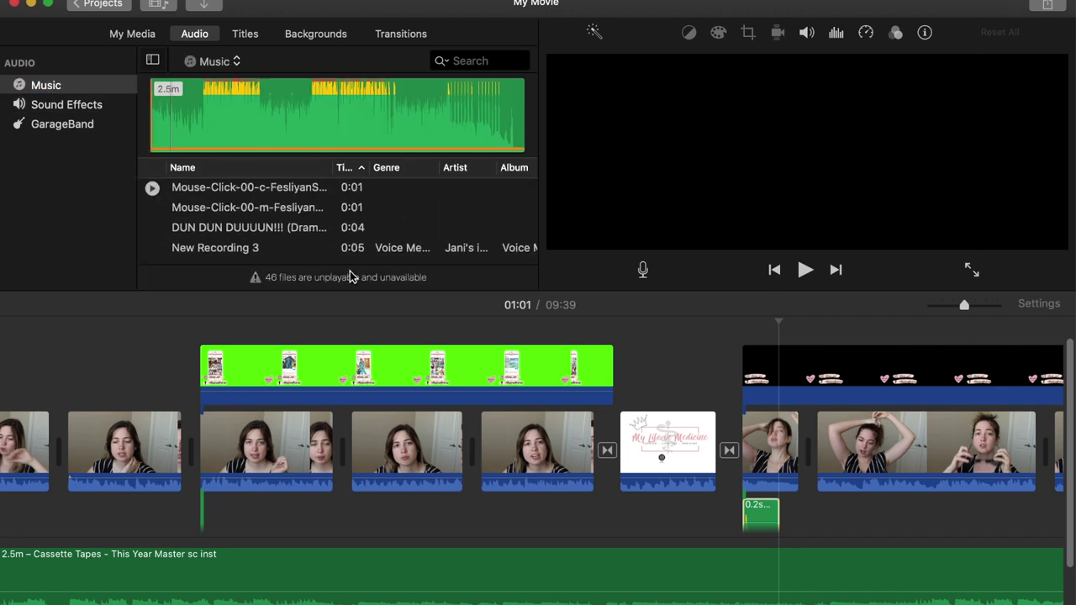
key("super+v")
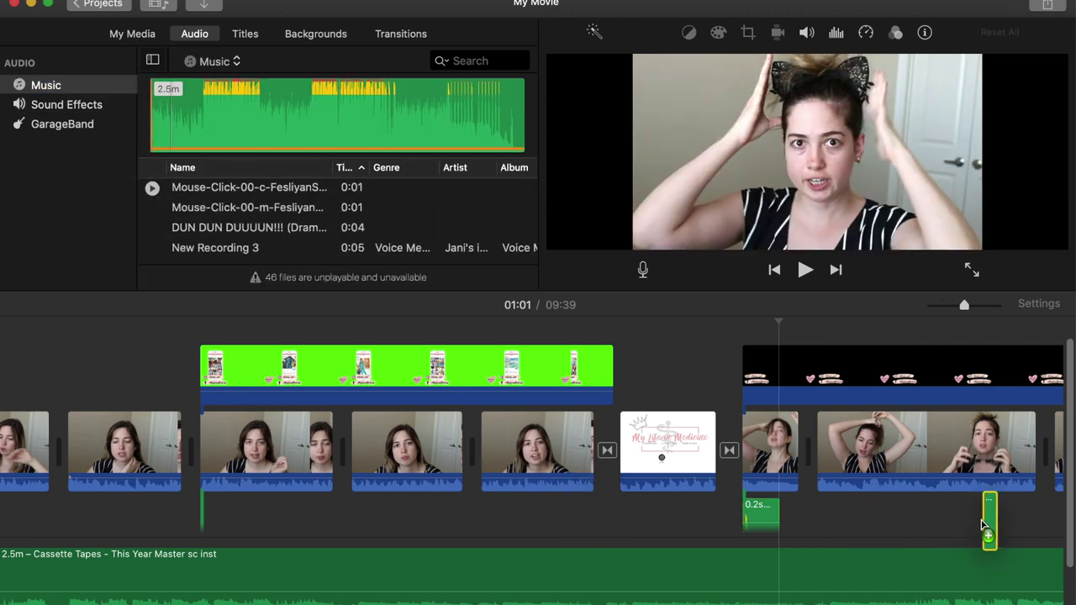
scroll(982, 525, "right", 3)
scroll(981, 519, "right", 5)
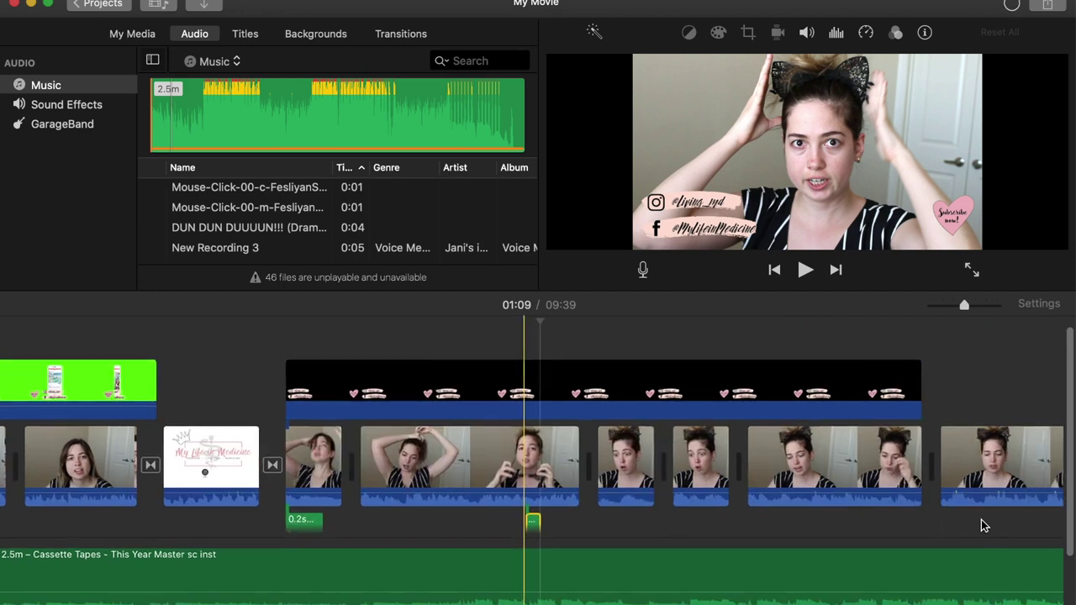
left_click_drag(533, 542, 920, 528)
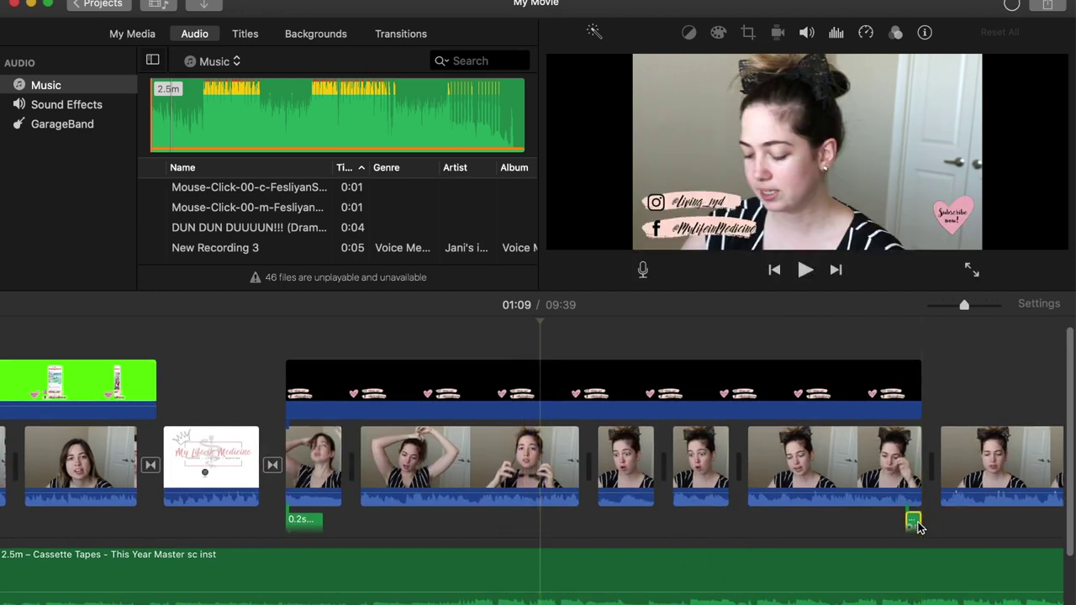
scroll(914, 517, "down", 1)
left_click(804, 268)
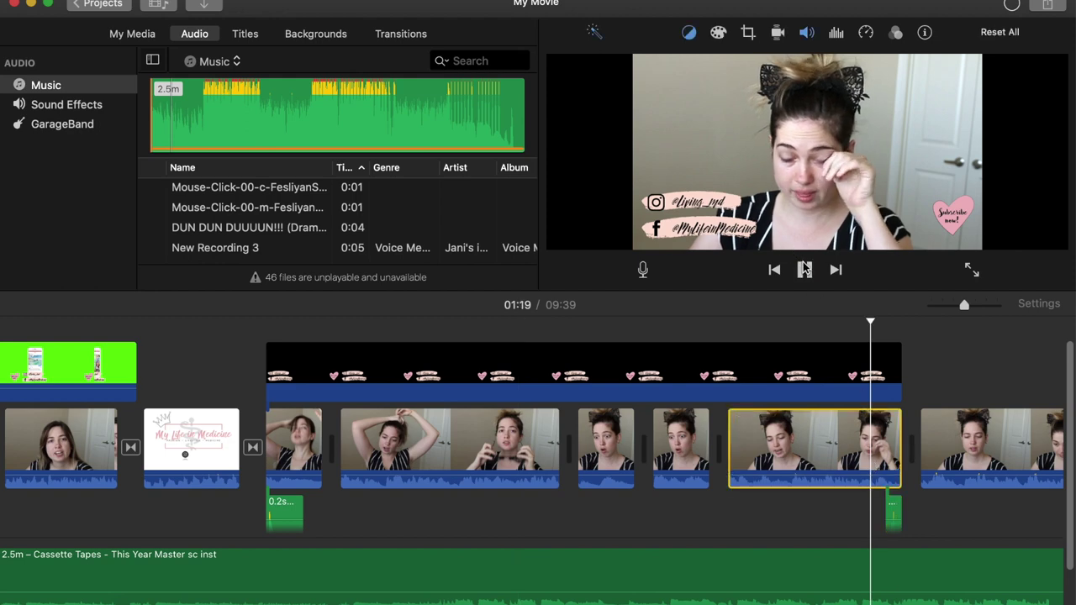
left_click(803, 276)
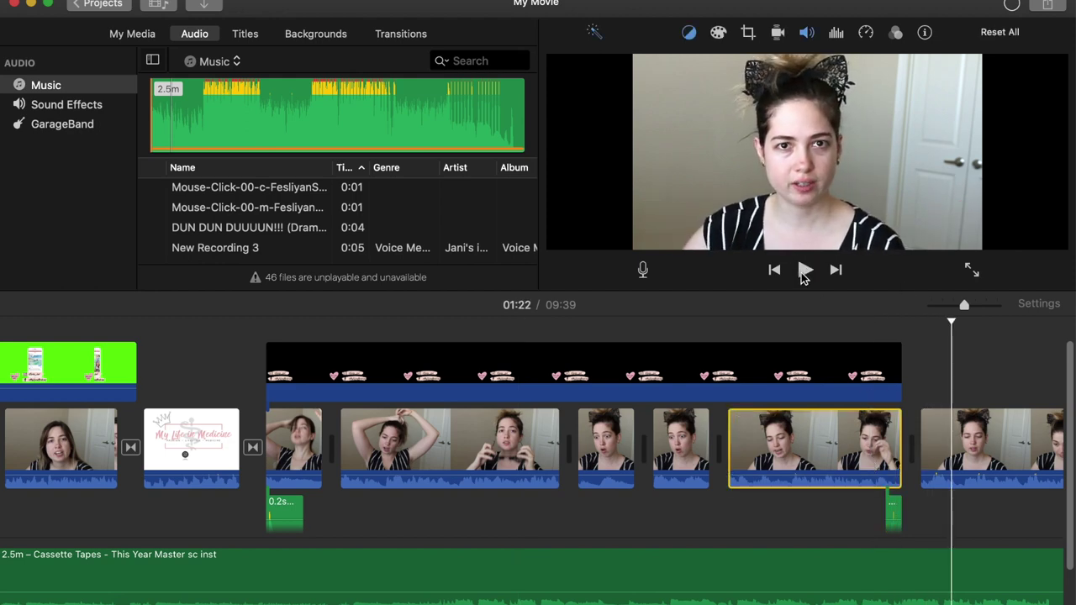
Shift the mouse-click sound slightly later at the overlay's end, lengthen it to about 0.7 s and replay that part
left_click(895, 509)
left_click_drag(902, 502, 904, 506)
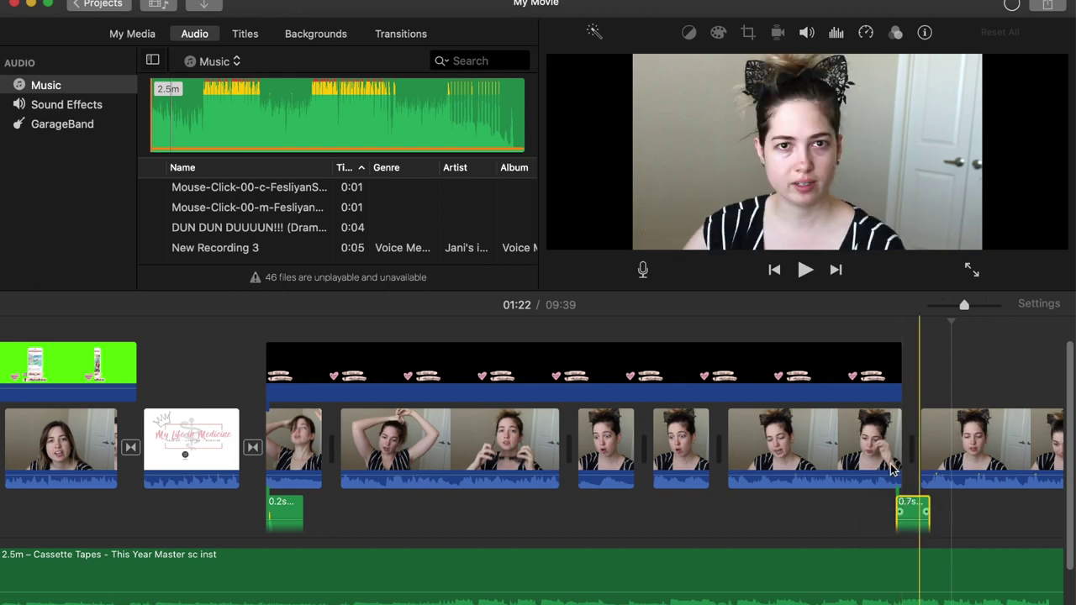
left_click(889, 463)
left_click(804, 270)
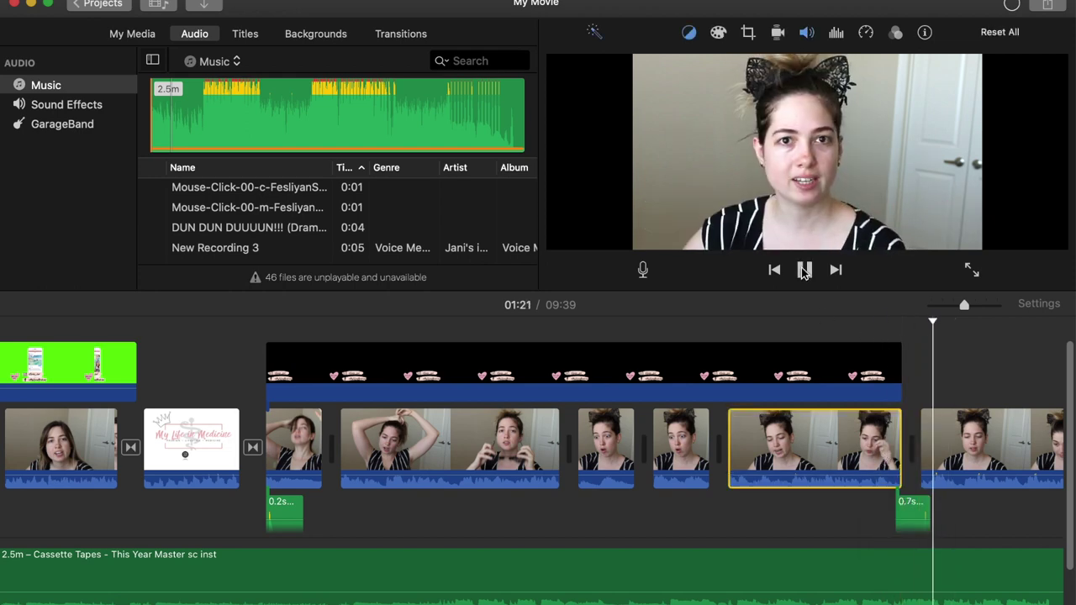
left_click(804, 270)
Copy the Cassette Tapes - This Year background music clip
scroll(883, 409, "right", 15)
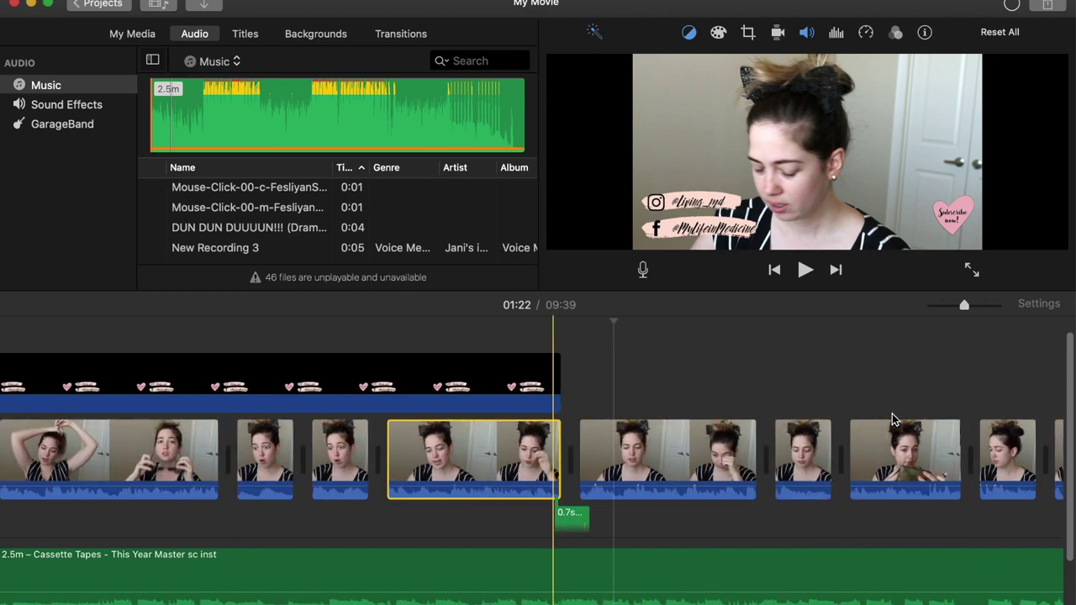
scroll(862, 475, "right", 10)
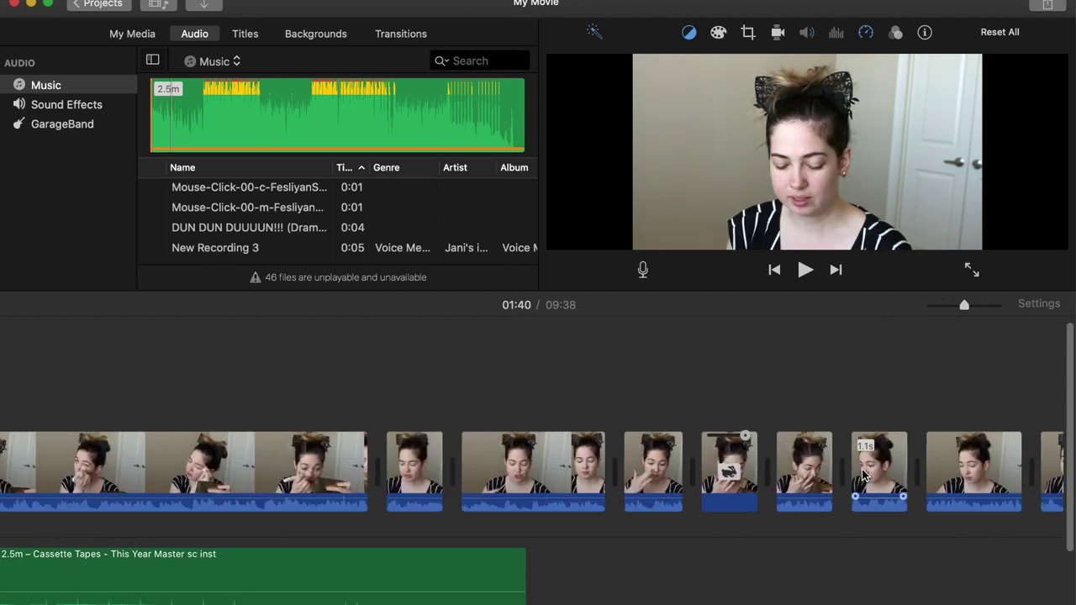
right_click(468, 574)
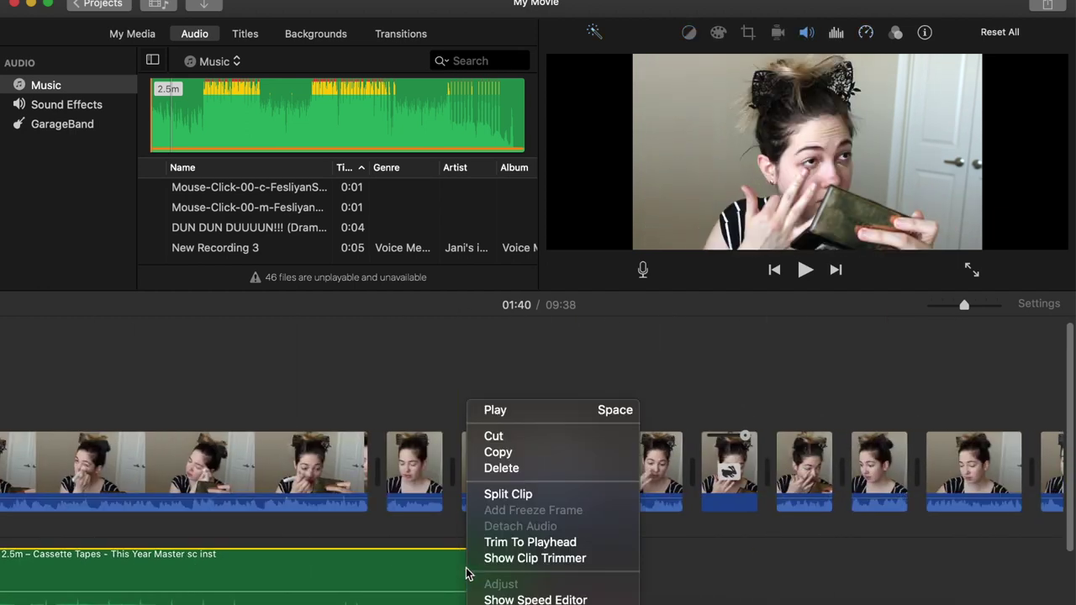
left_click(364, 590)
Check the background music under the makeup footage from about 02:13 and review the clips before it
scroll(254, 566, "down", 2)
scroll(255, 565, "left", 10)
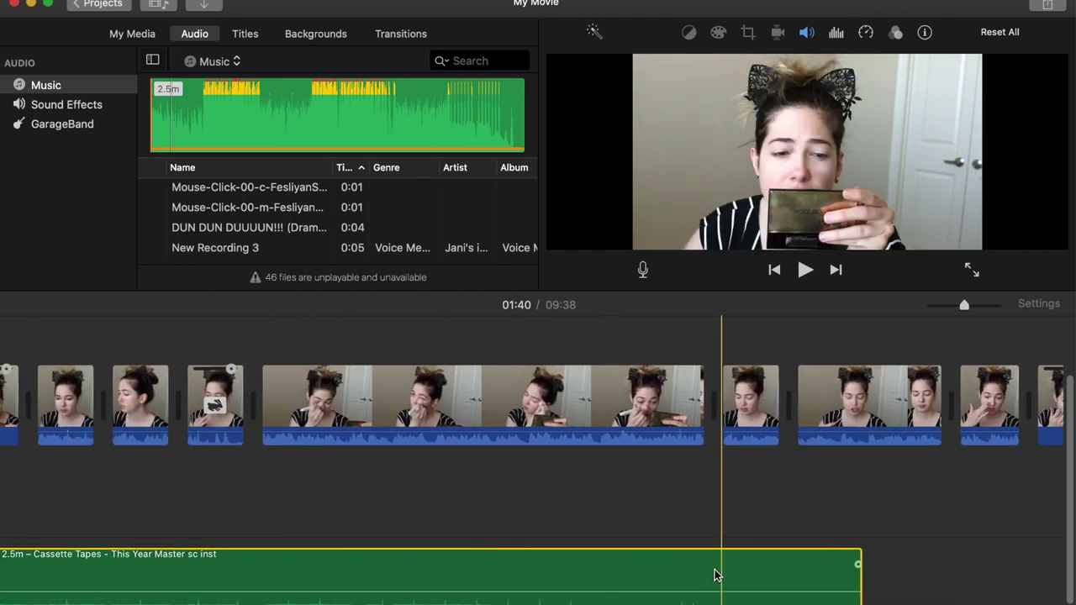
left_click(363, 571)
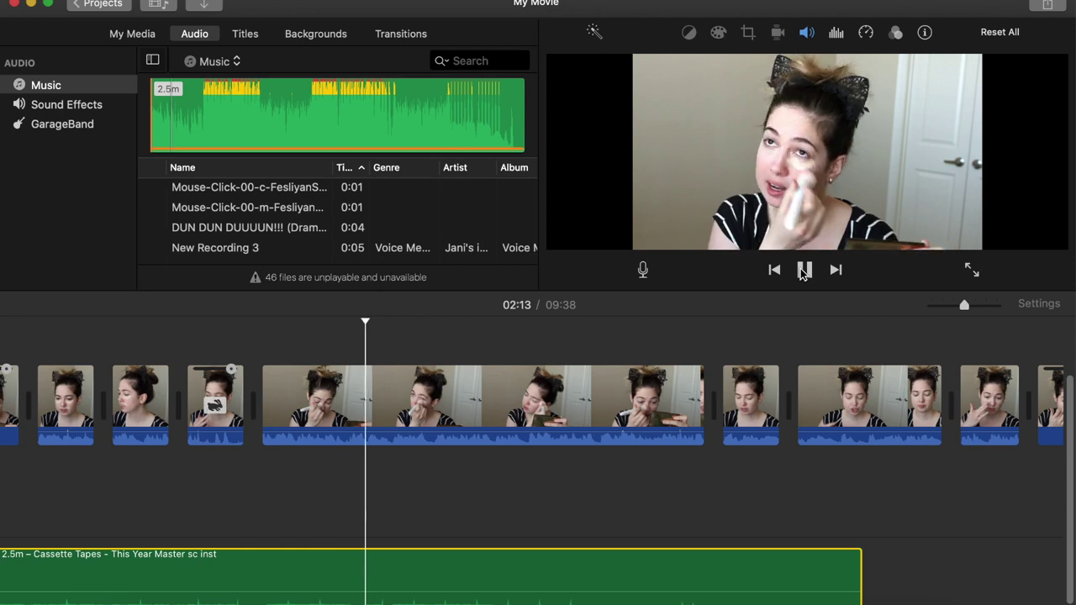
scroll(423, 528, "left", 12)
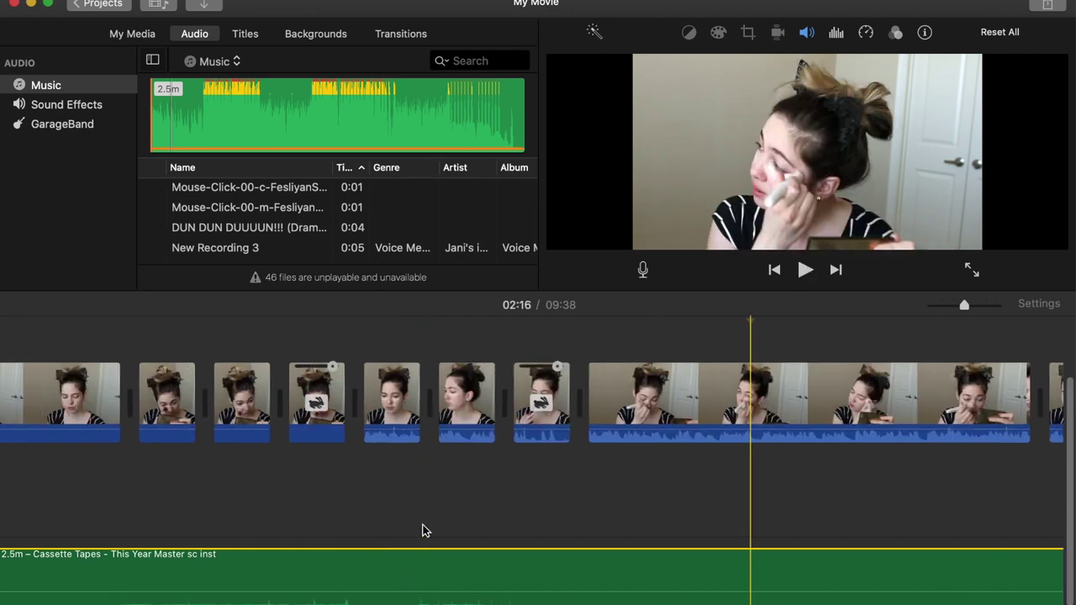
scroll(573, 521, "right", 1)
scroll(572, 521, "right", 3)
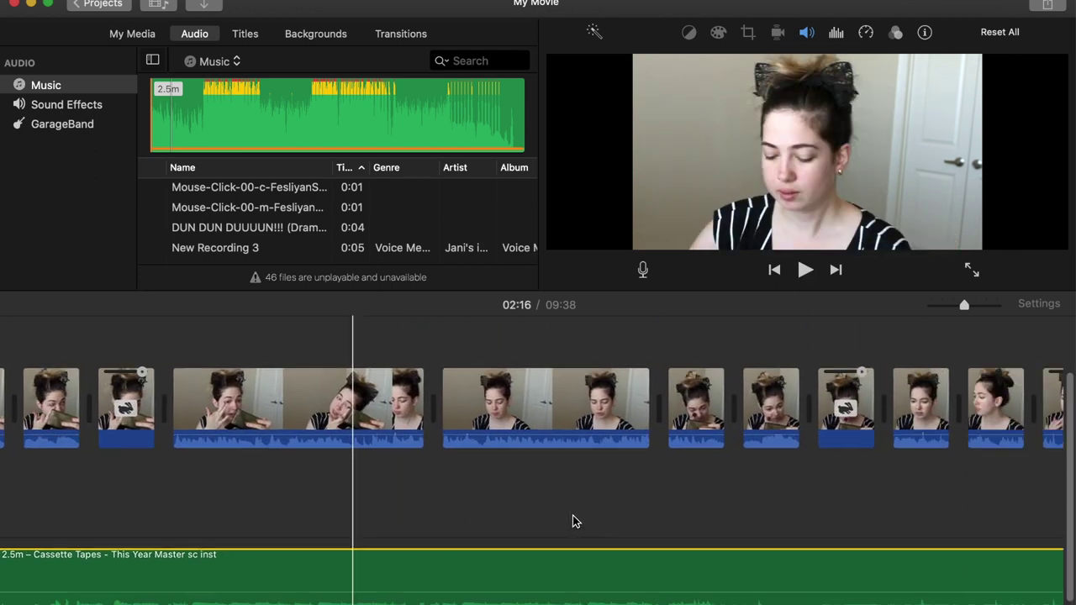
scroll(830, 526, "left", 6)
scroll(589, 521, "right", 1)
left_click(380, 516)
left_click(804, 274)
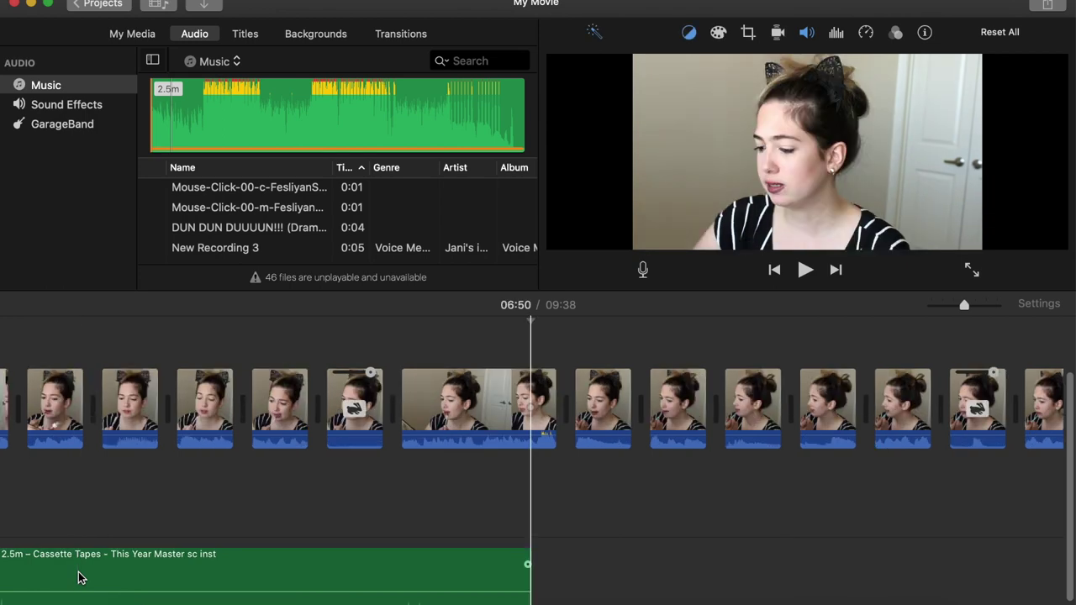
Continue the music to the movie's end with copies of Cassette Tapes - This Year, ending with the end screen shortened to 20 s
scroll(84, 580, "left", 5)
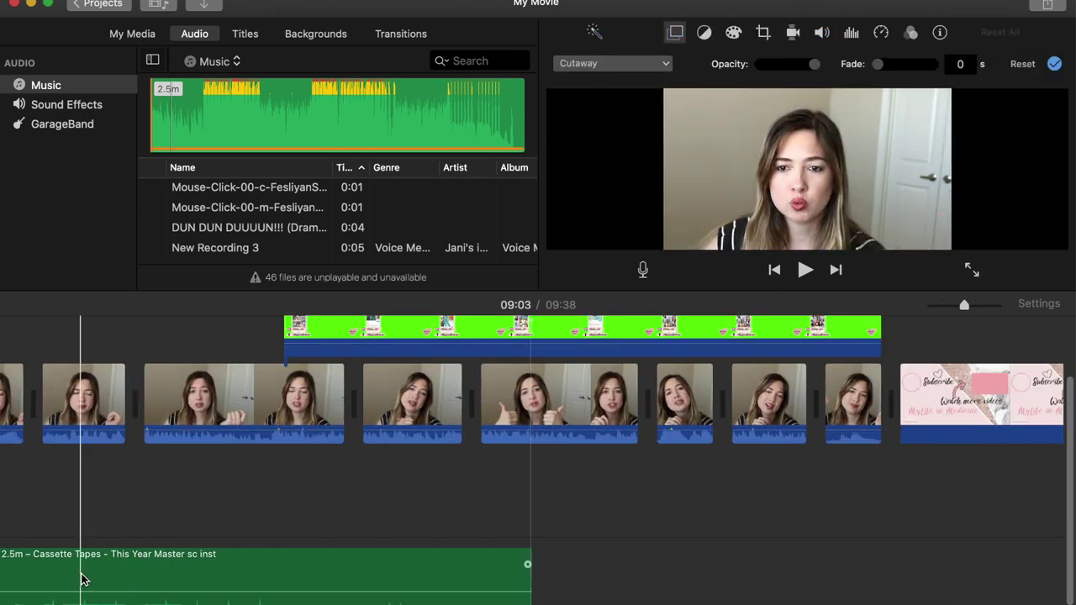
scroll(84, 580, "left", 3)
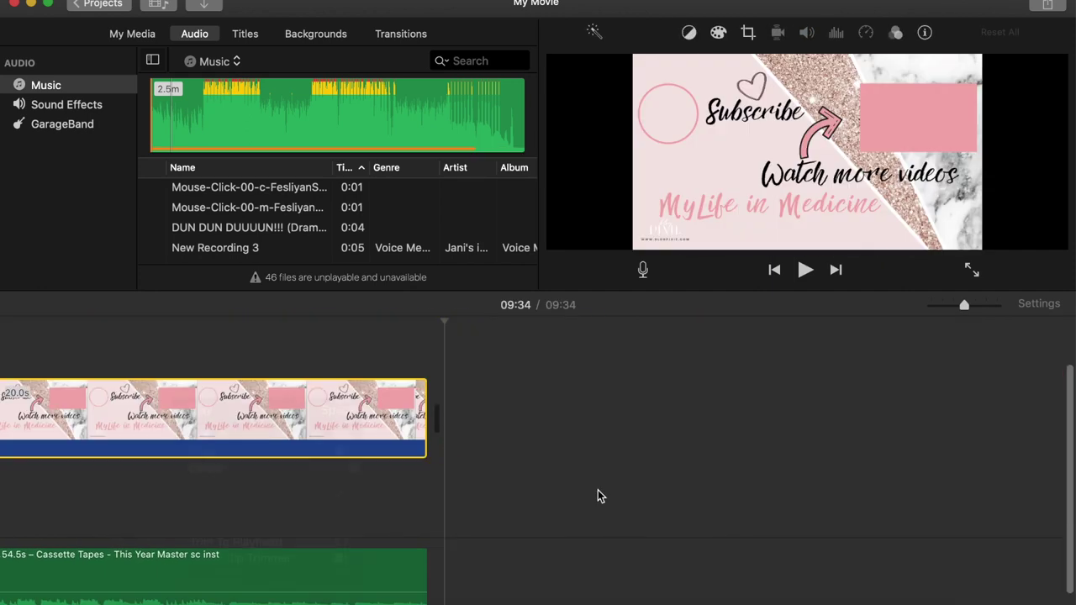
scroll(597, 490, "left", 5)
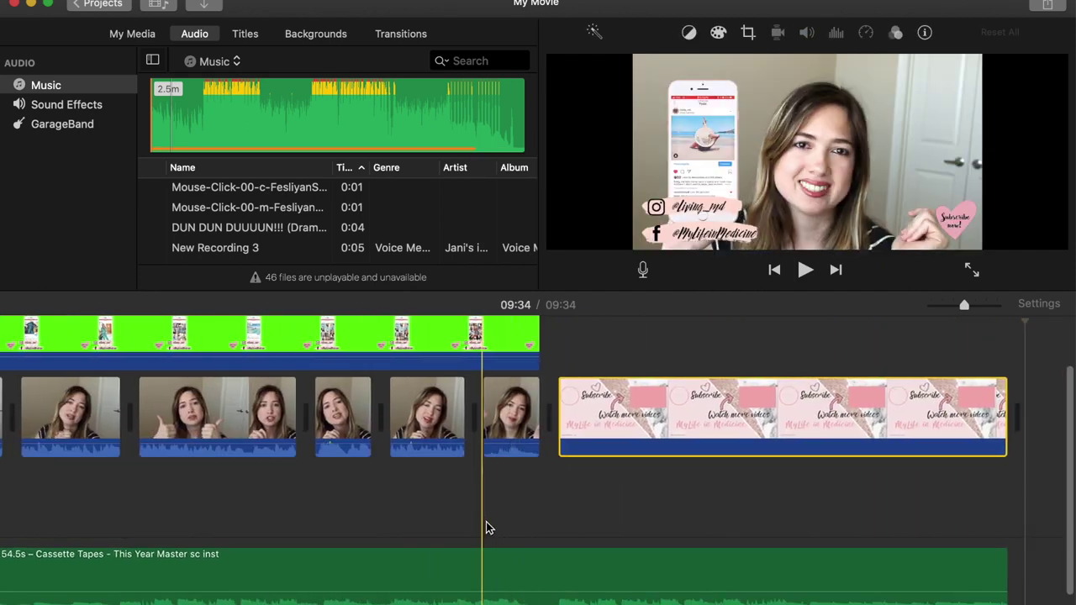
Split the last music clip at 09:13 and raise the closing piece's volume to about 9%
left_click(484, 569)
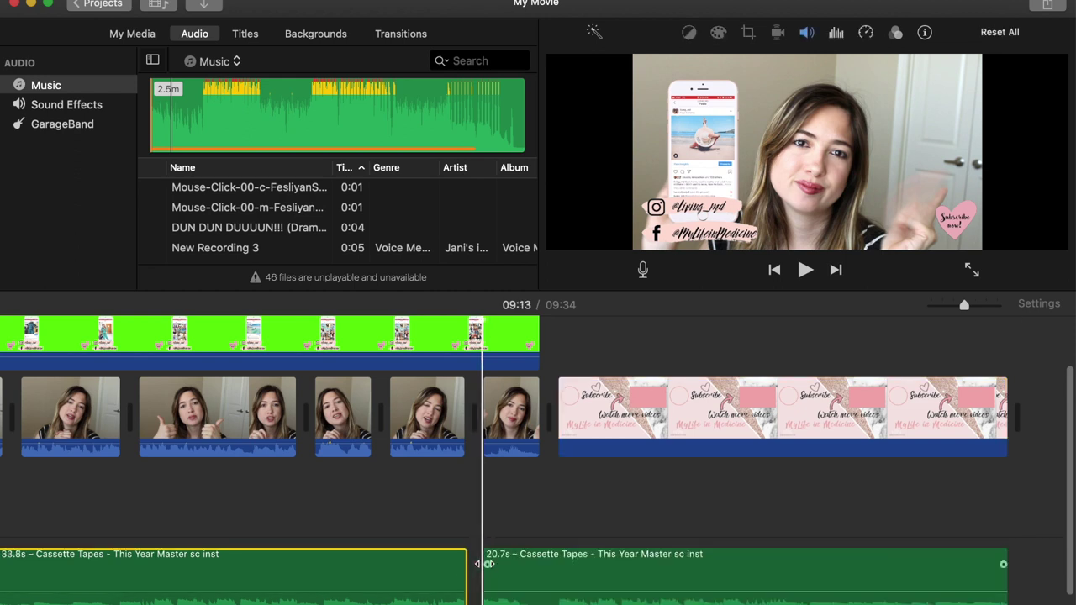
left_click_drag(512, 591, 514, 586)
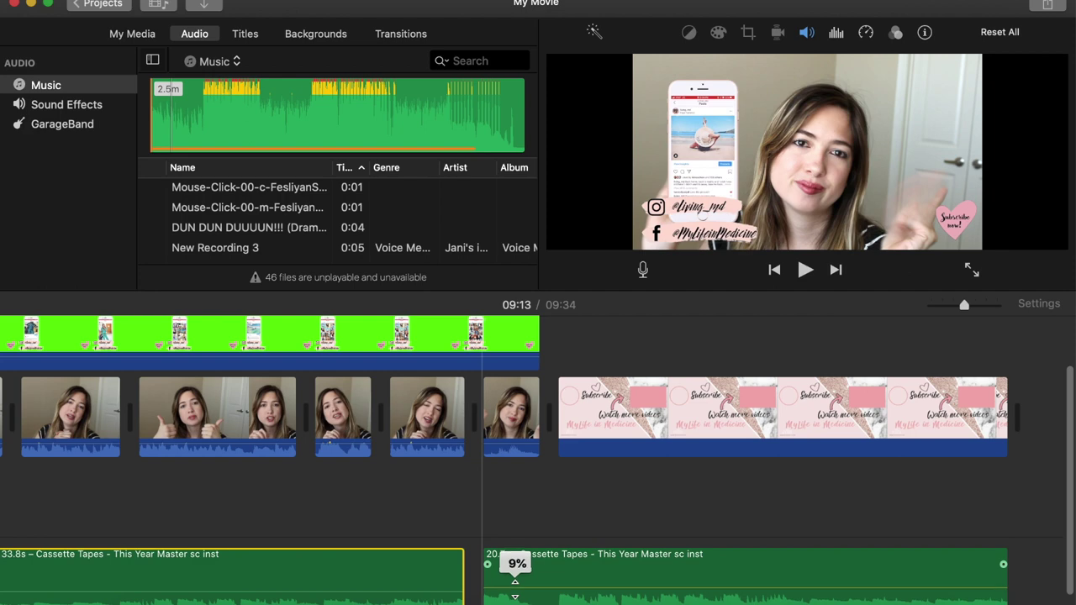
left_click_drag(515, 582, 515, 580)
left_click_drag(514, 580, 512, 582)
Play the ending from 09:11 into the end screen to check the music and dismiss the battery notification
left_click(424, 534)
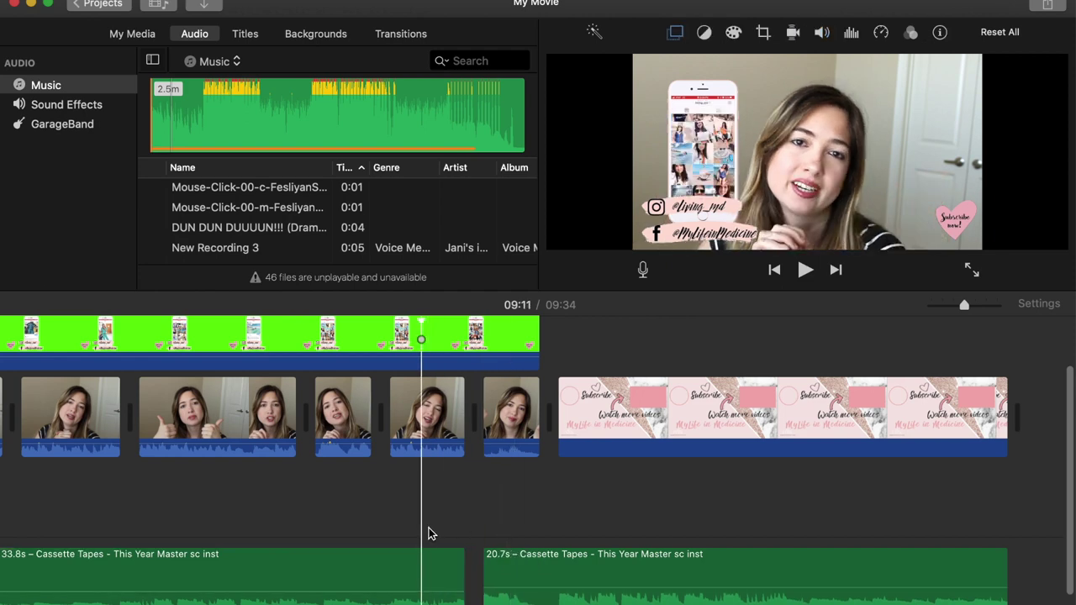
left_click(803, 270)
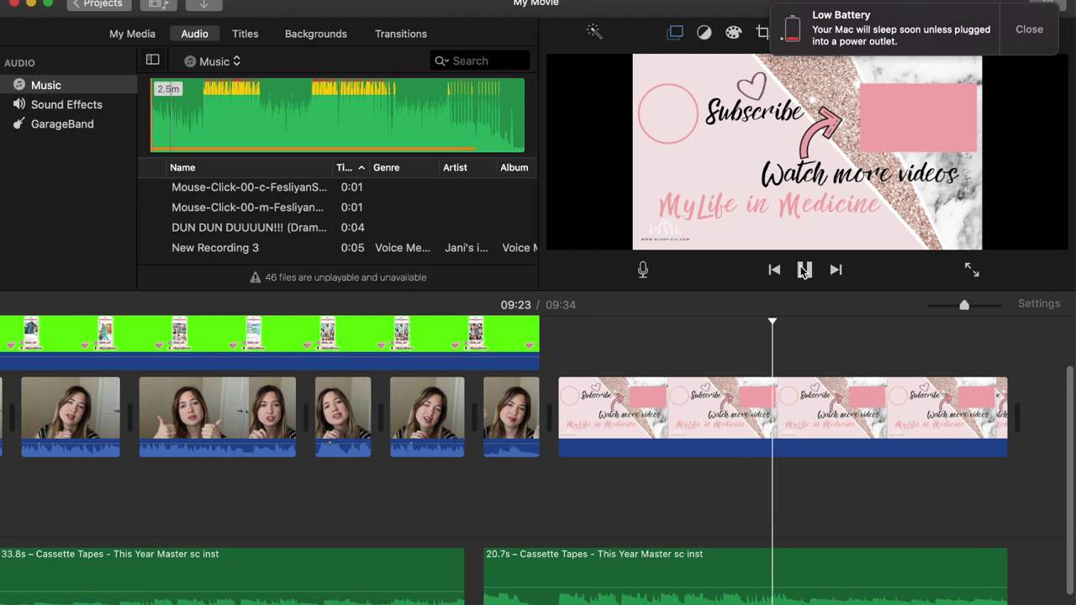
left_click(1027, 30)
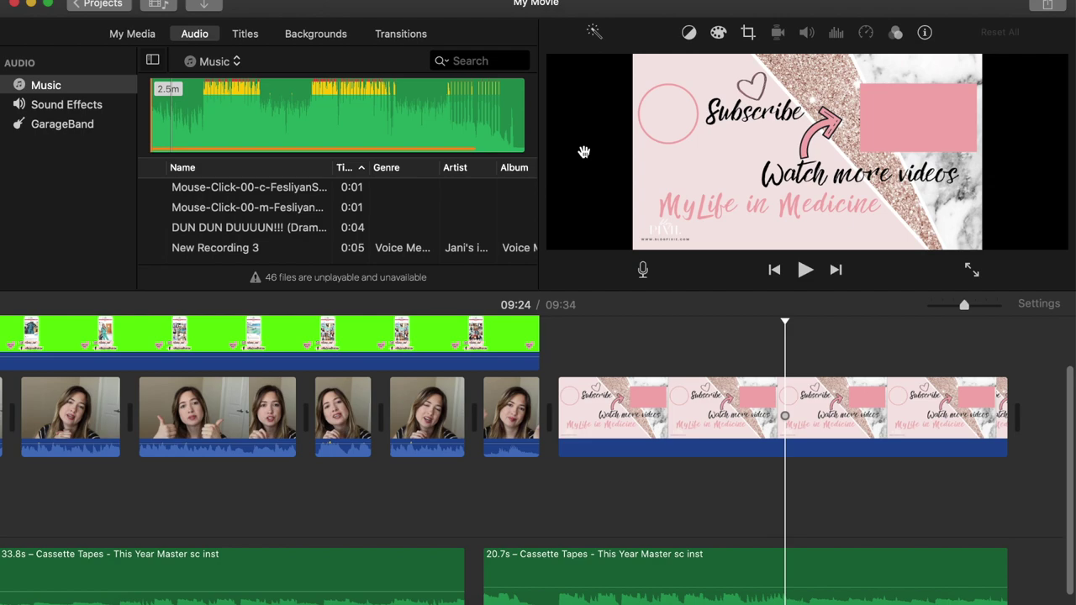
Switch to the web browser, open hellothematic.com and browse its music catalogue
key("super+shift+5")
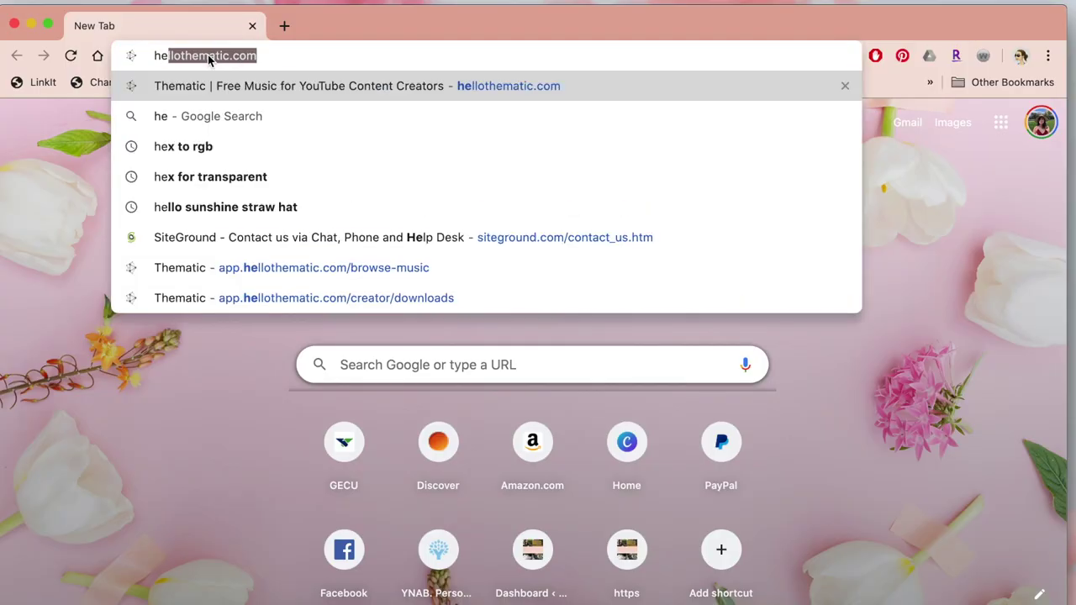
key("Return")
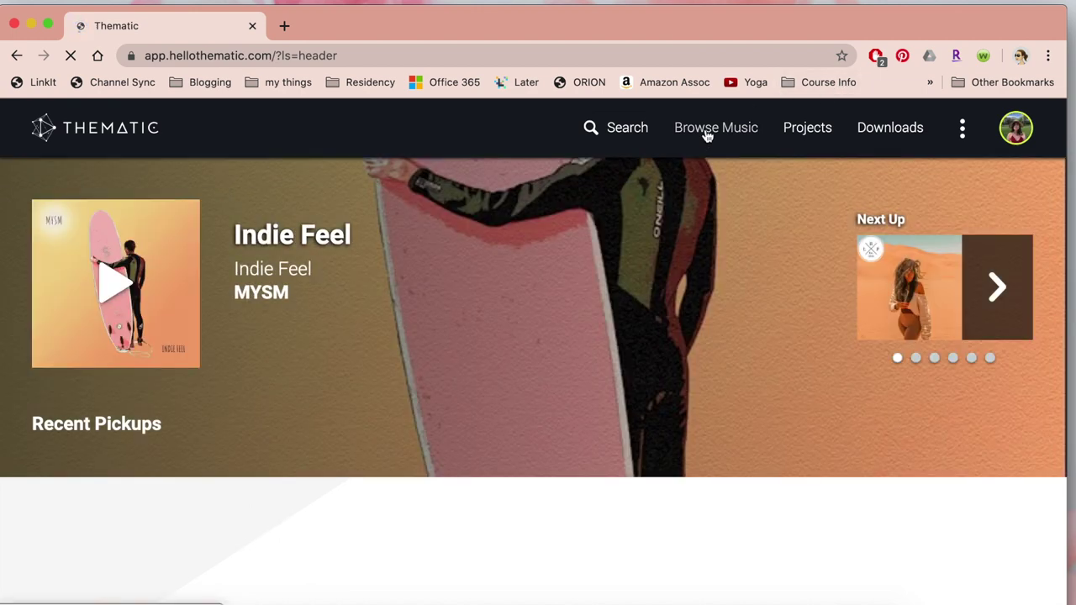
left_click(706, 134)
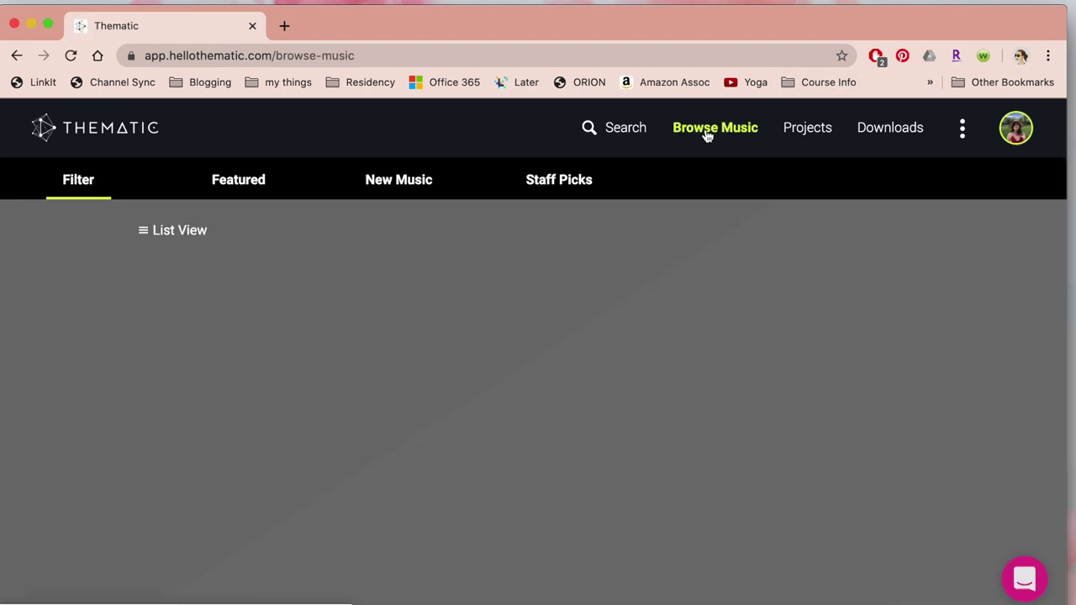
scroll(153, 433, "down", 1)
scroll(444, 433, "down", 7)
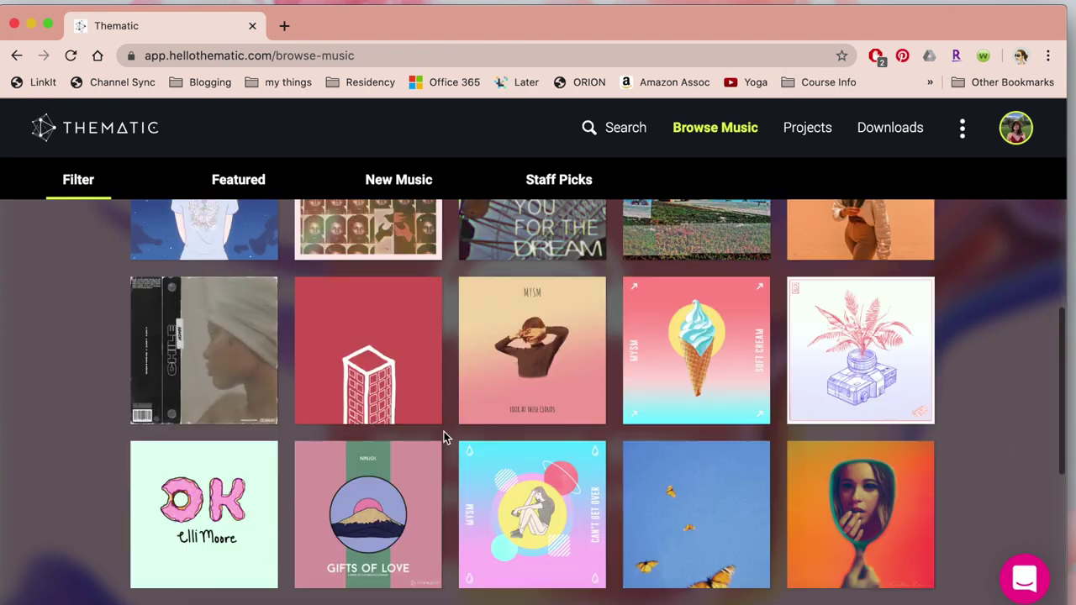
Preview and download Look At Those Clouds by MYSM, open the downloaded MP3 in the music player, and close the player
mouse_move(518, 345)
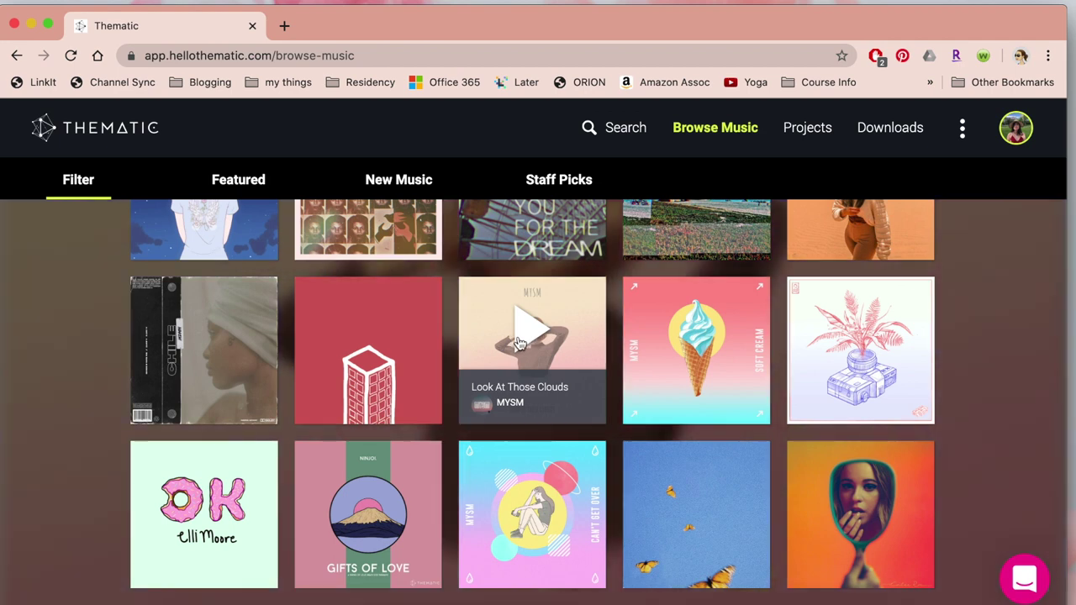
left_click(519, 340)
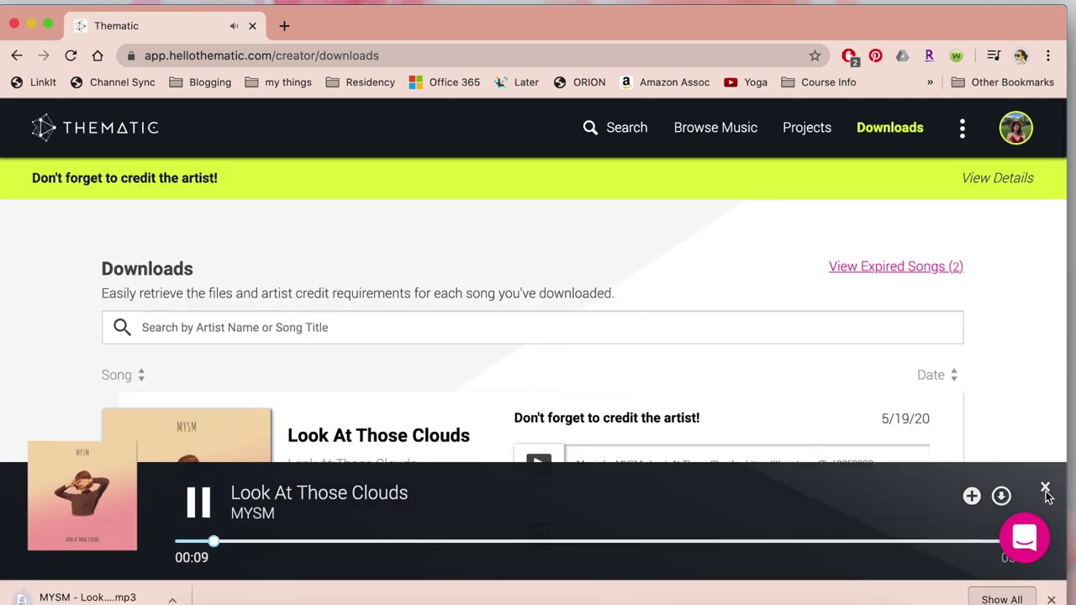
left_click(174, 598)
left_click(202, 600)
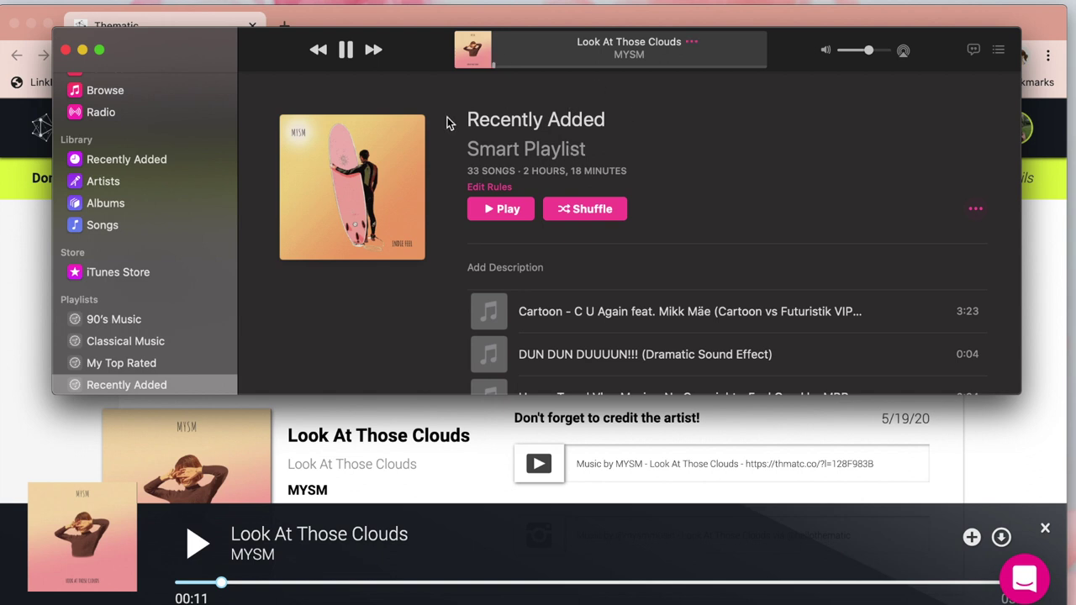
left_click(66, 51)
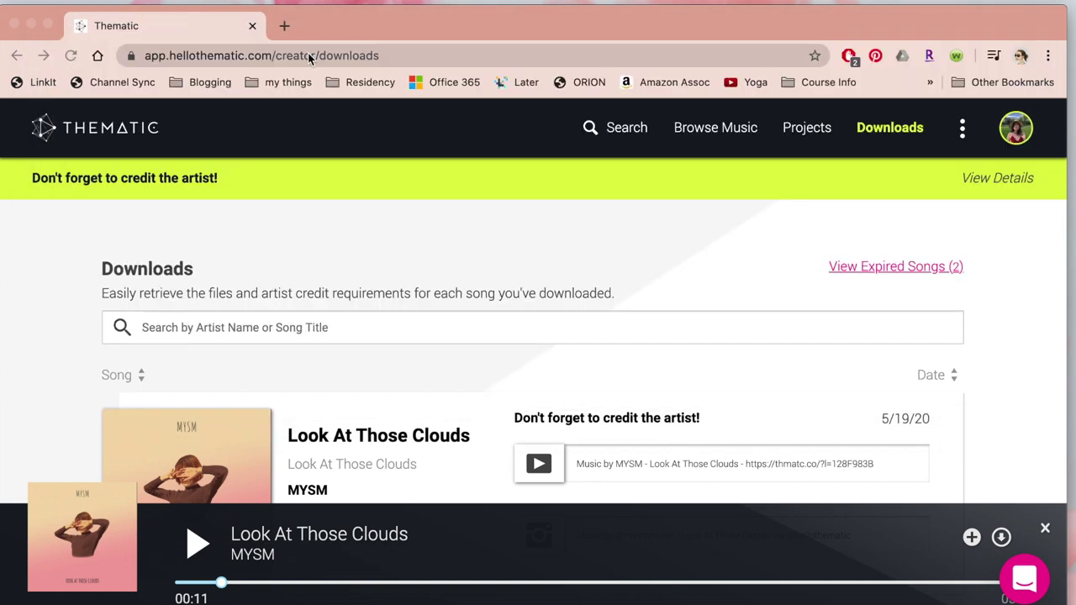
Replace the Thematic tab with a new one and open a blank Real Estate Flyer design in Canva
left_click(814, 131)
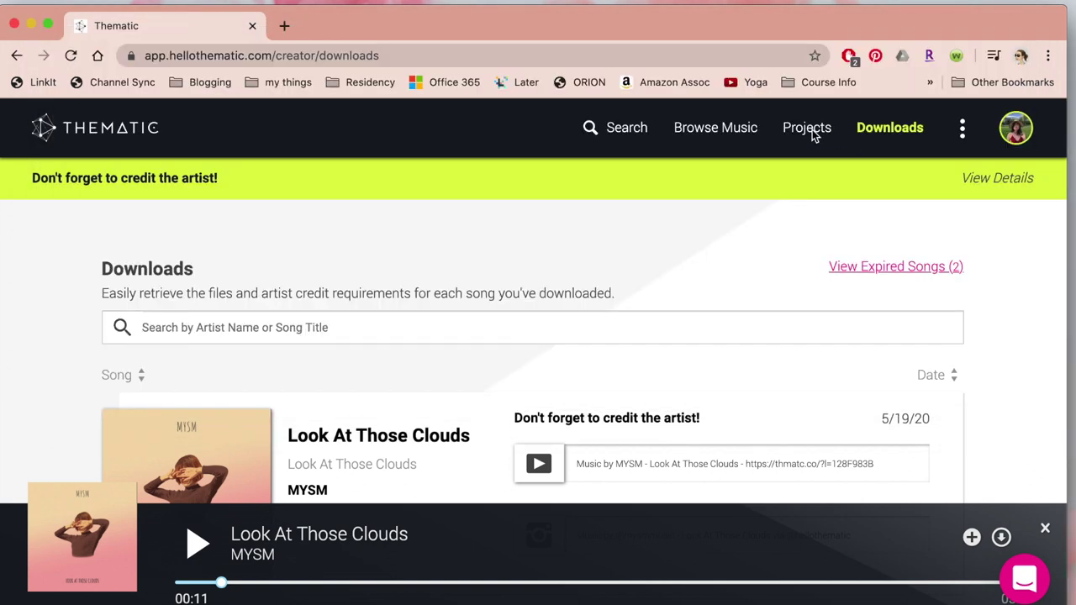
left_click(281, 28)
left_click(252, 26)
type("c")
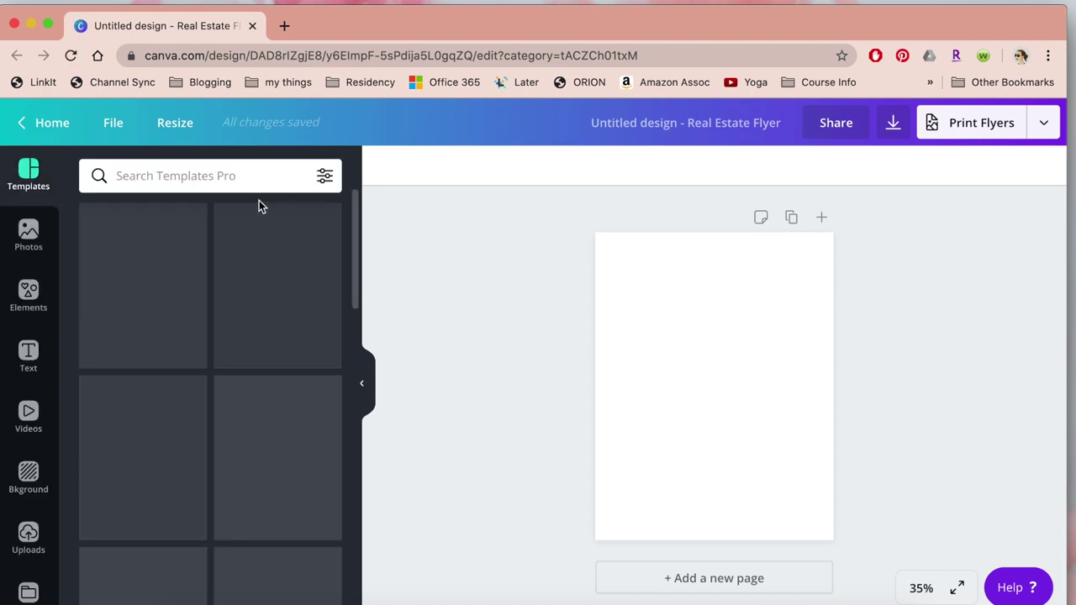
Search the elements for "tree", place the green tree mid-page and enlarge it to about 5.6 × 5.6
left_click(185, 177)
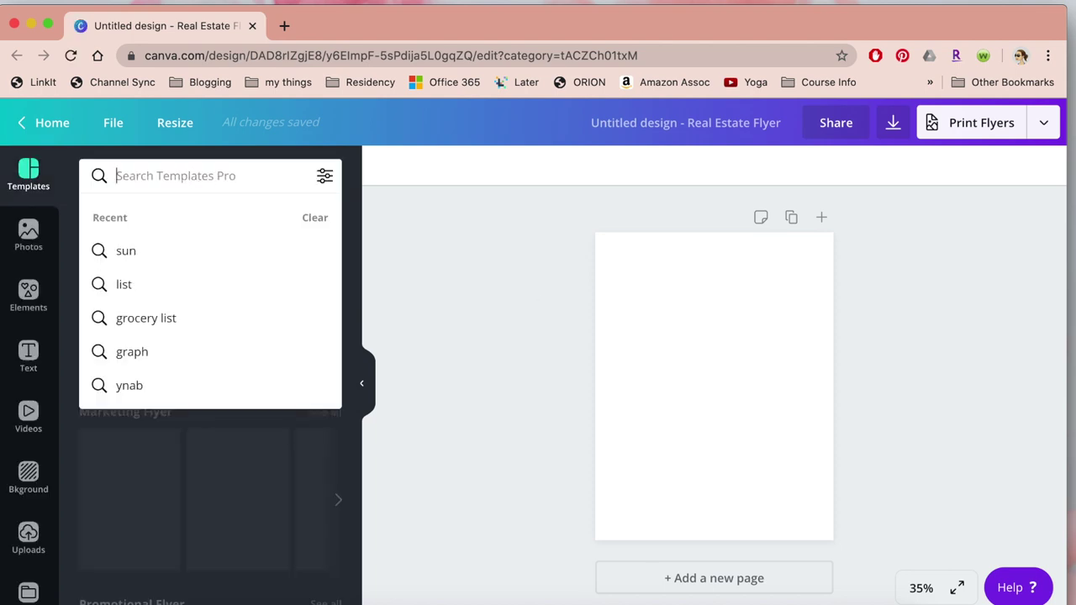
type("tree")
left_click(28, 290)
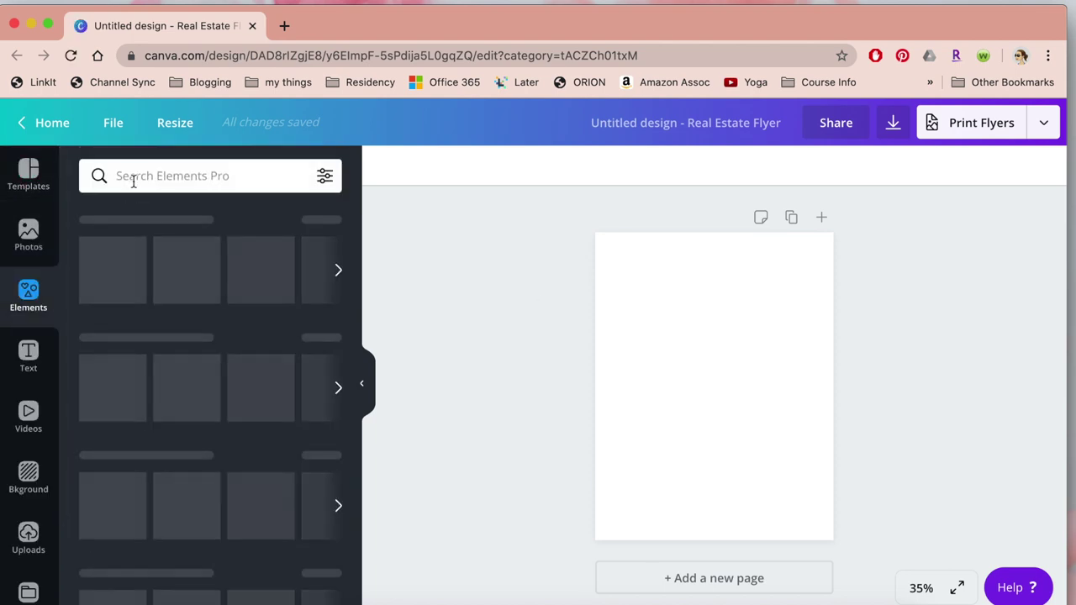
left_click(132, 176)
type("tree")
key("Return")
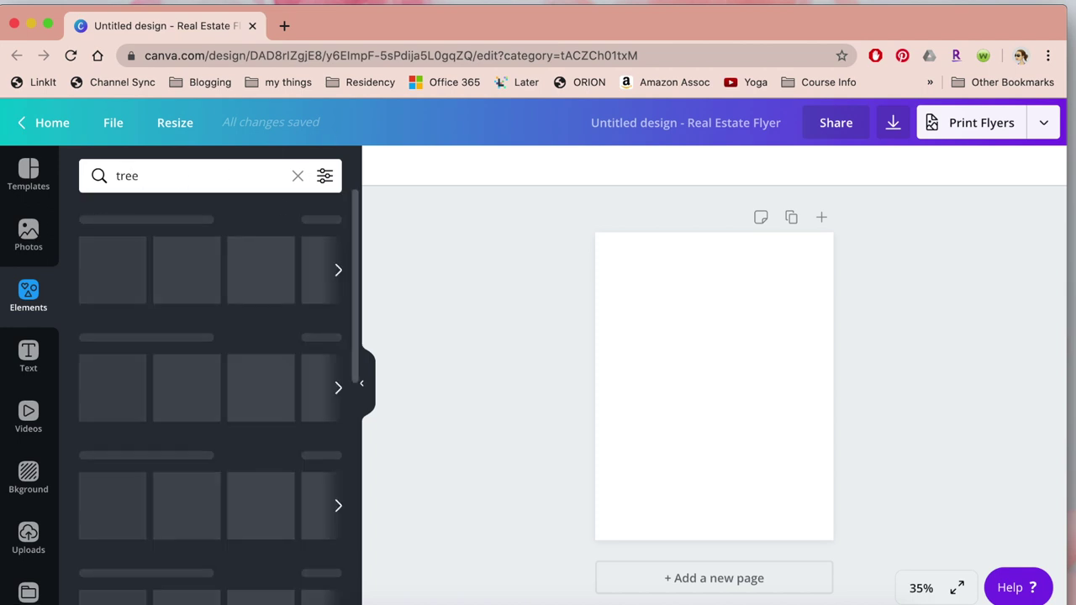
left_click_drag(123, 256, 707, 394)
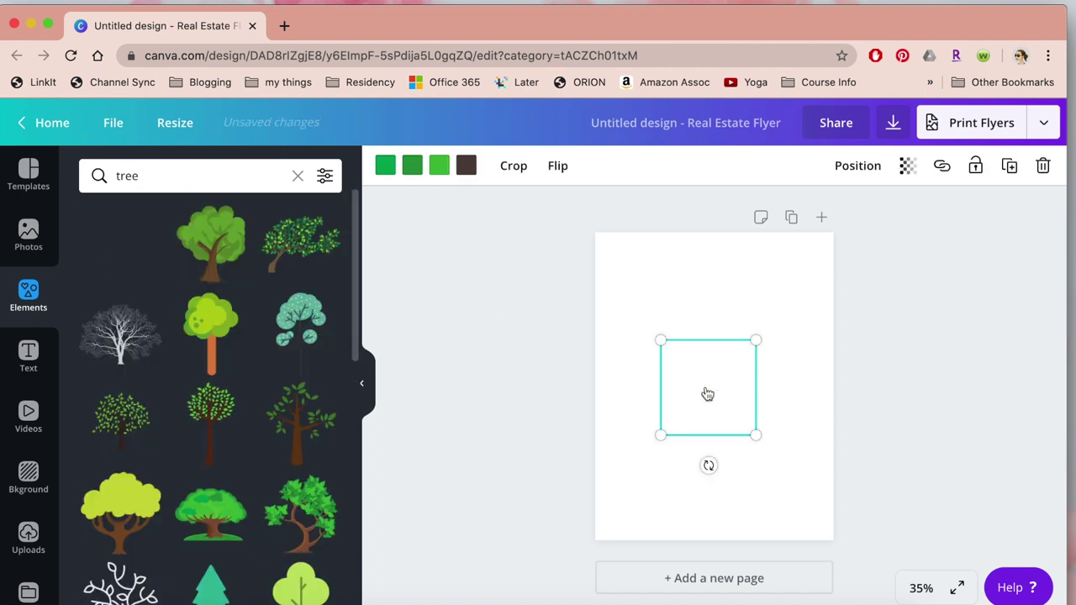
left_click_drag(661, 439, 636, 461)
left_click_drag(756, 340, 797, 303)
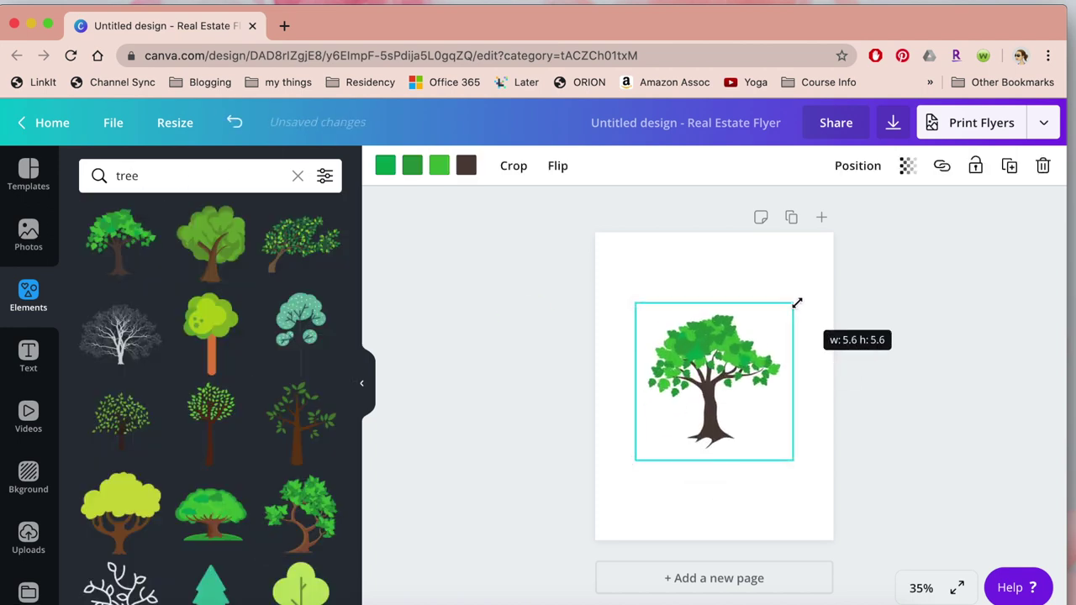
Download the tree design as a PNG with a transparent background and dismiss the print offer
left_click(1049, 125)
left_click(859, 243)
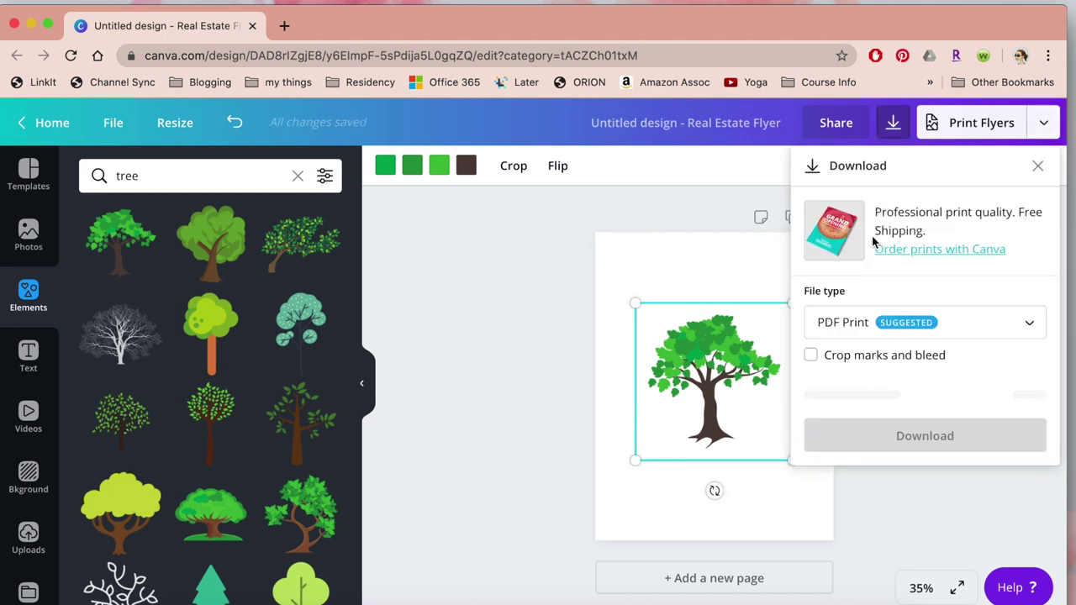
left_click(851, 324)
left_click(852, 198)
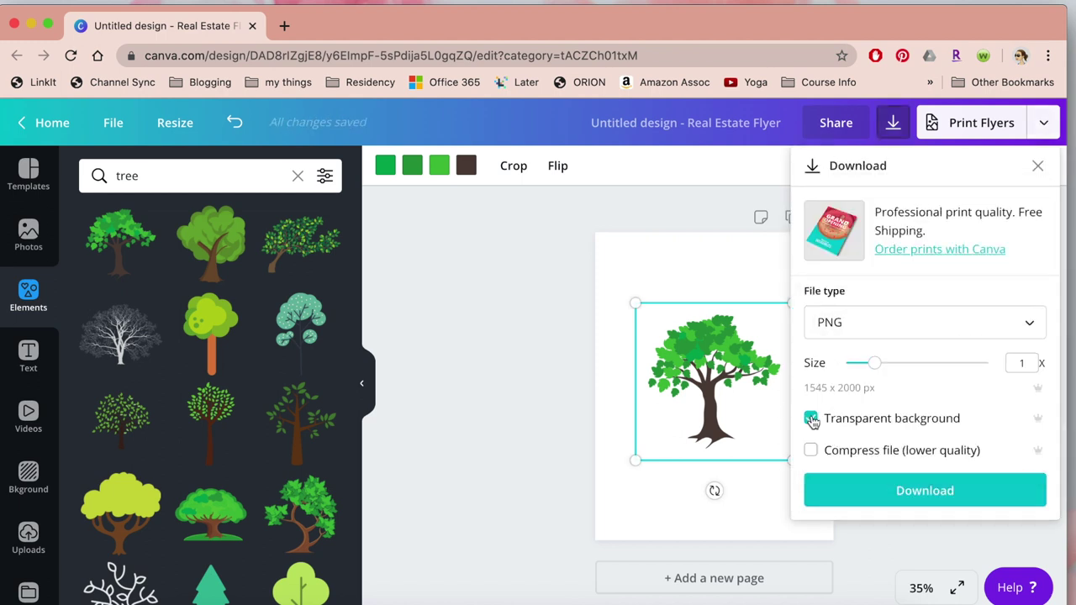
left_click(898, 491)
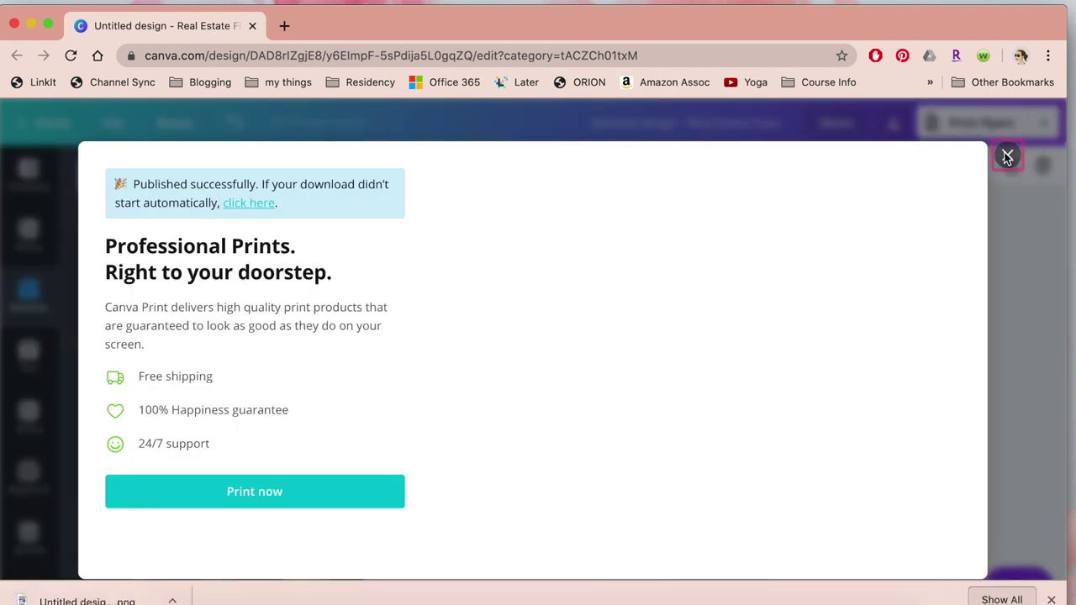
left_click(1007, 157)
Create a blank YouTube Thumbnail design and apply the pale pink flower-stem pattern as its background
left_click(49, 123)
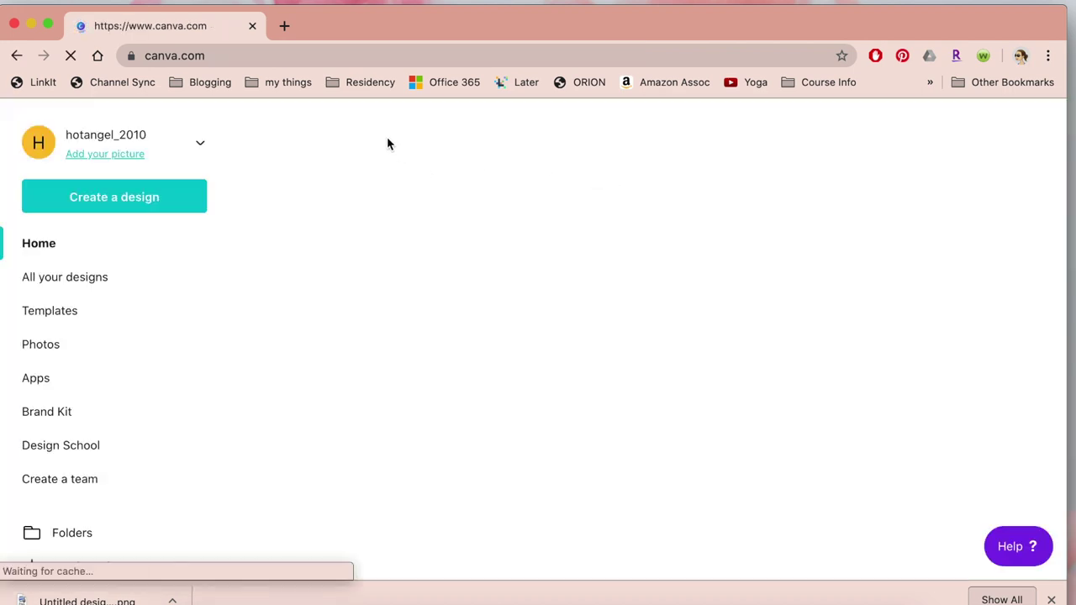
type("youtube")
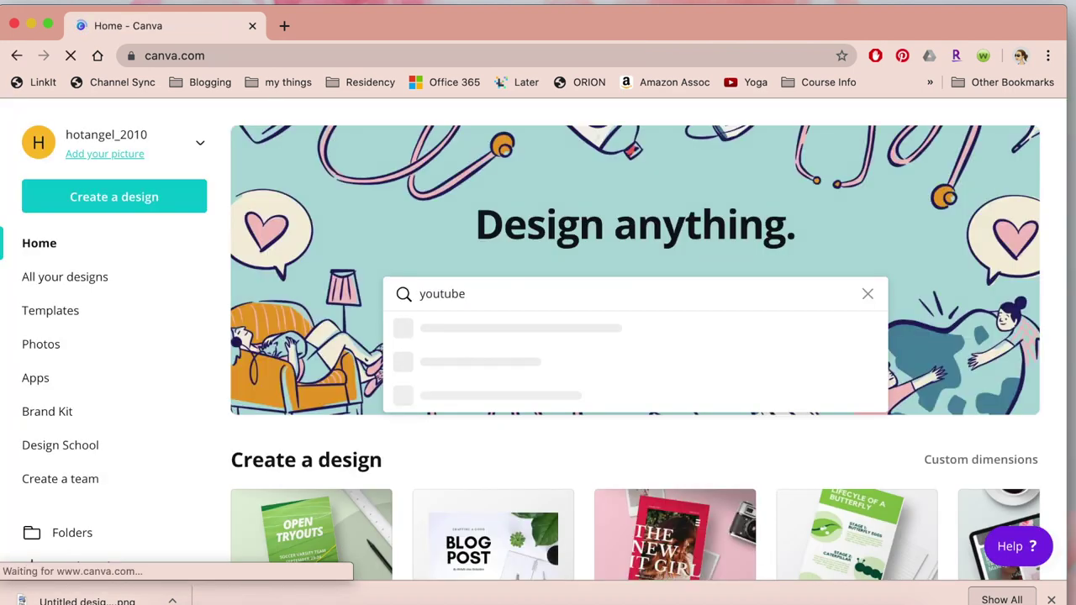
left_click(483, 427)
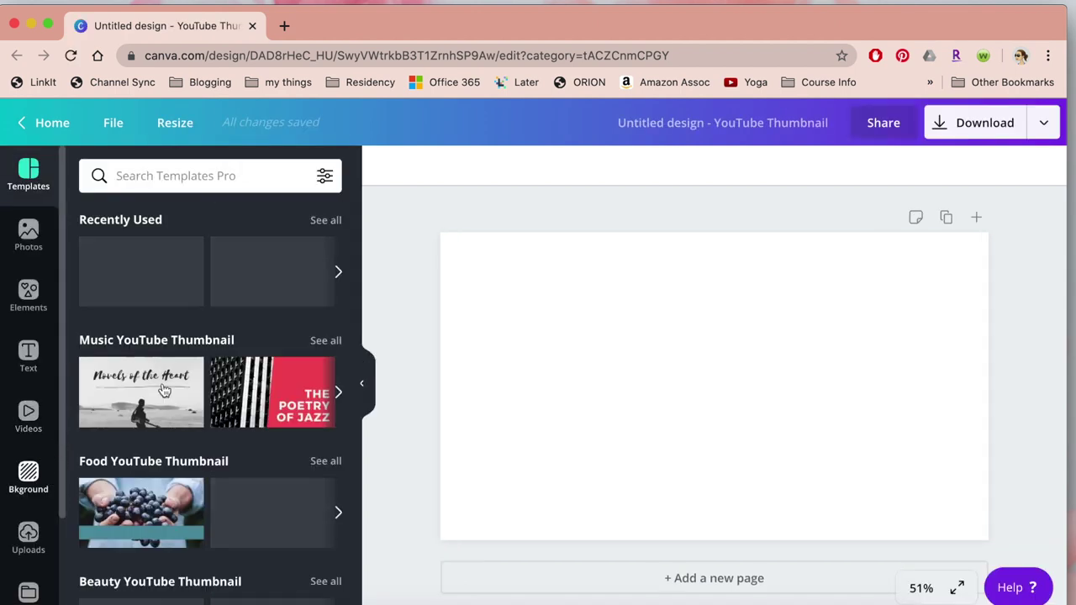
left_click(42, 475)
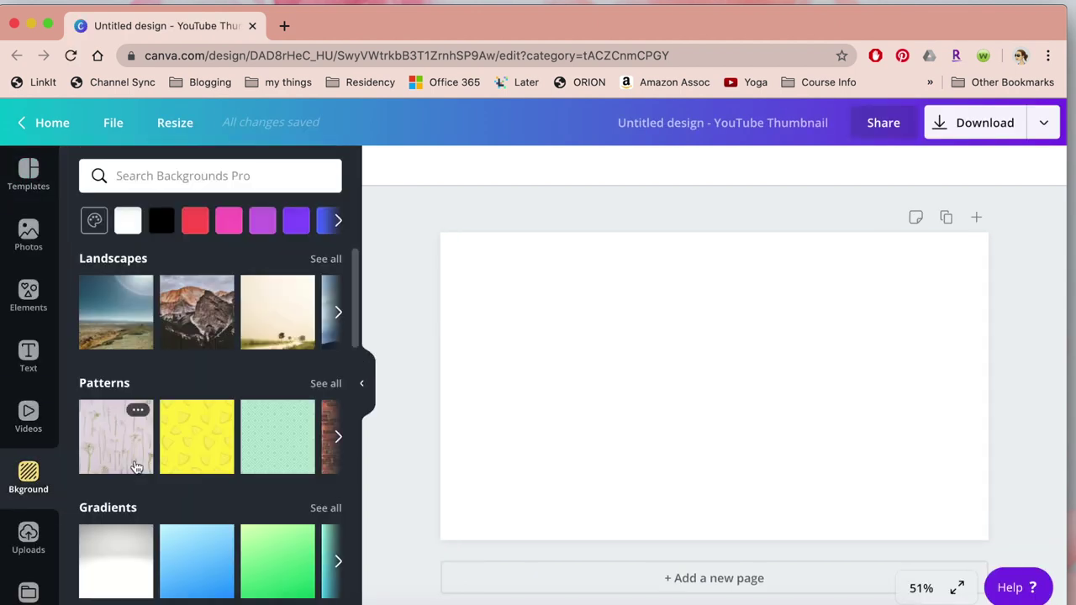
left_click(133, 462)
Search the elements for "stars animated" and place the animated yellow triangles graphic over the thumbnail's upper-left area
left_click(28, 294)
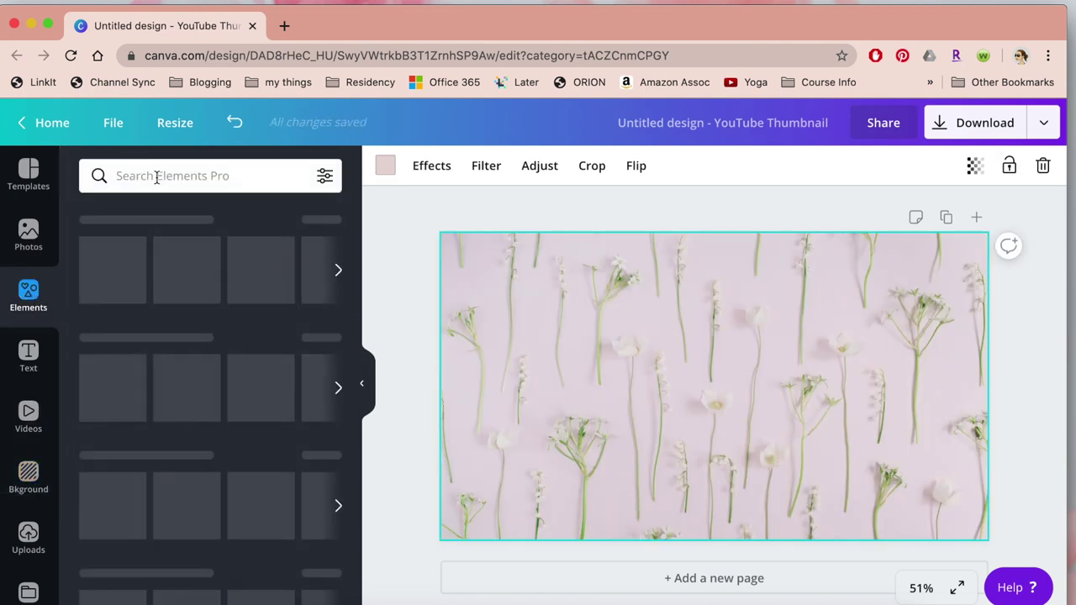
left_click(156, 176)
left_click(71, 413)
scroll(239, 380, "down", 1)
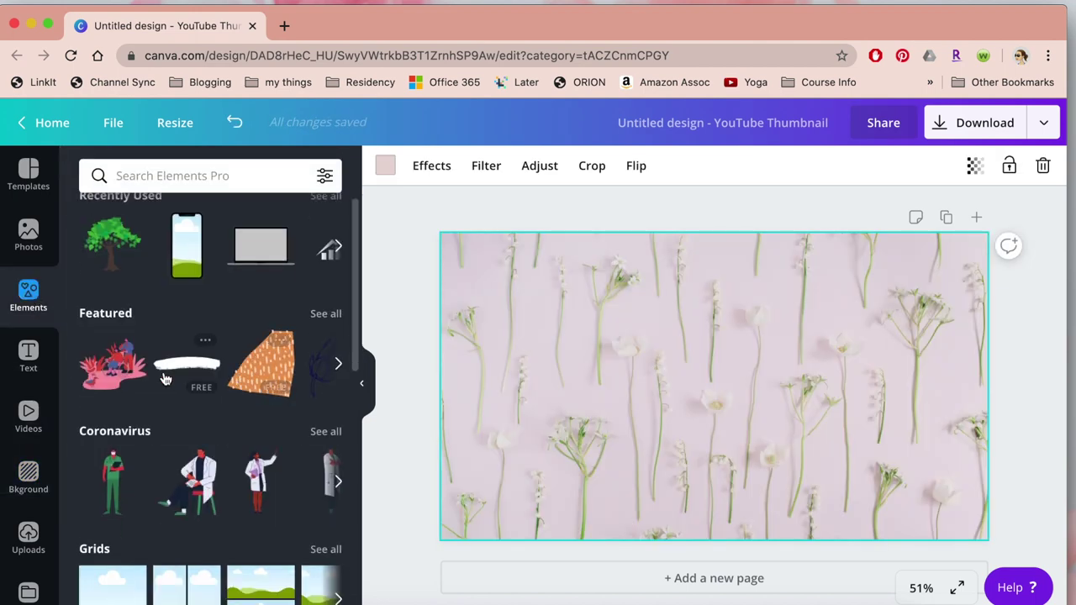
left_click(153, 175)
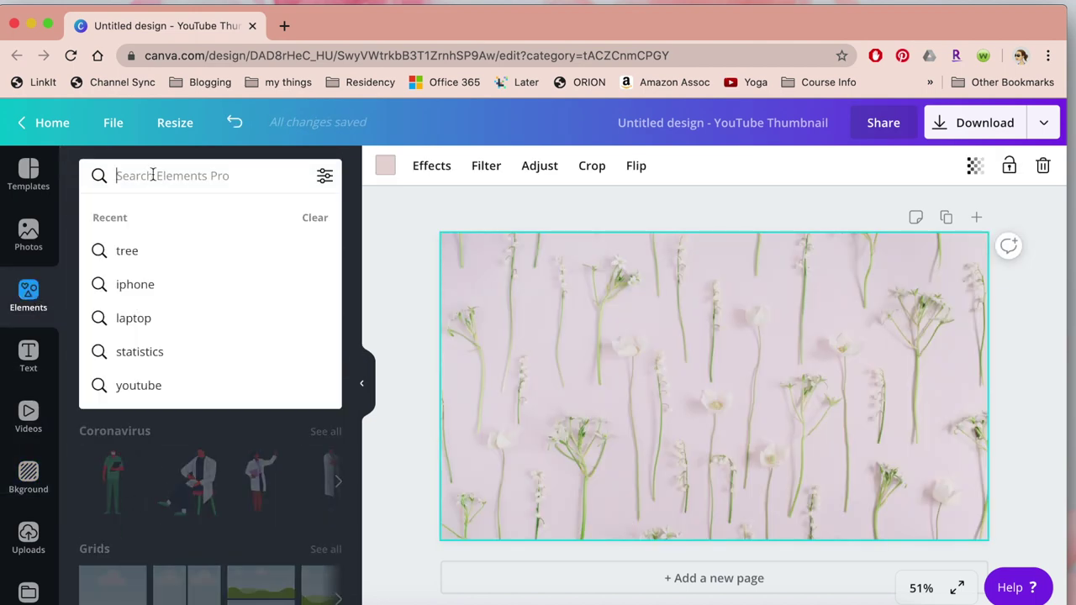
type("stars")
key("Return")
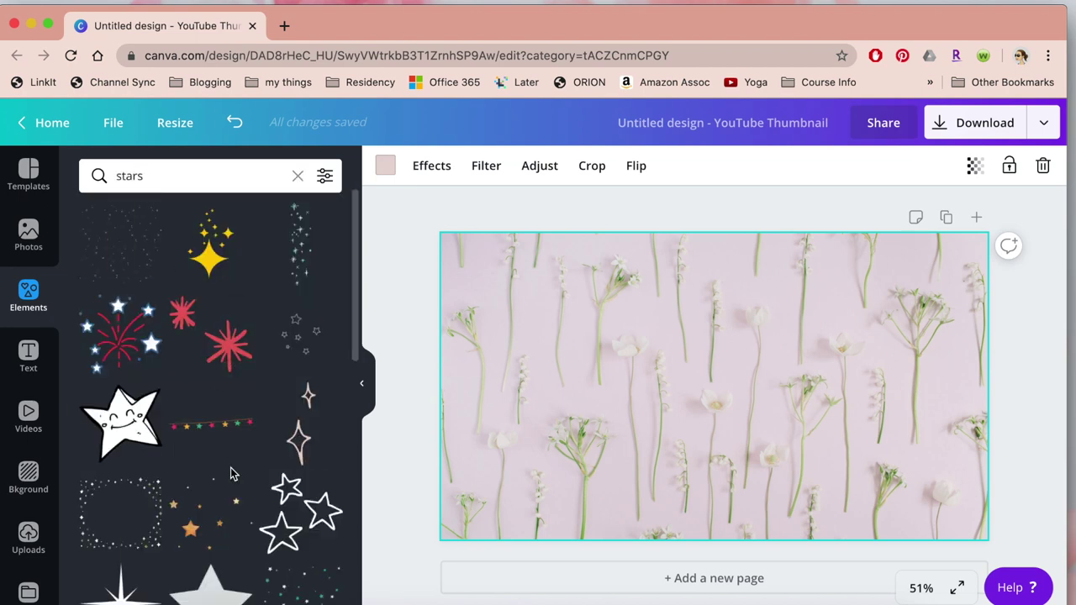
scroll(233, 462, "down", 3)
type("animated")
key("Return")
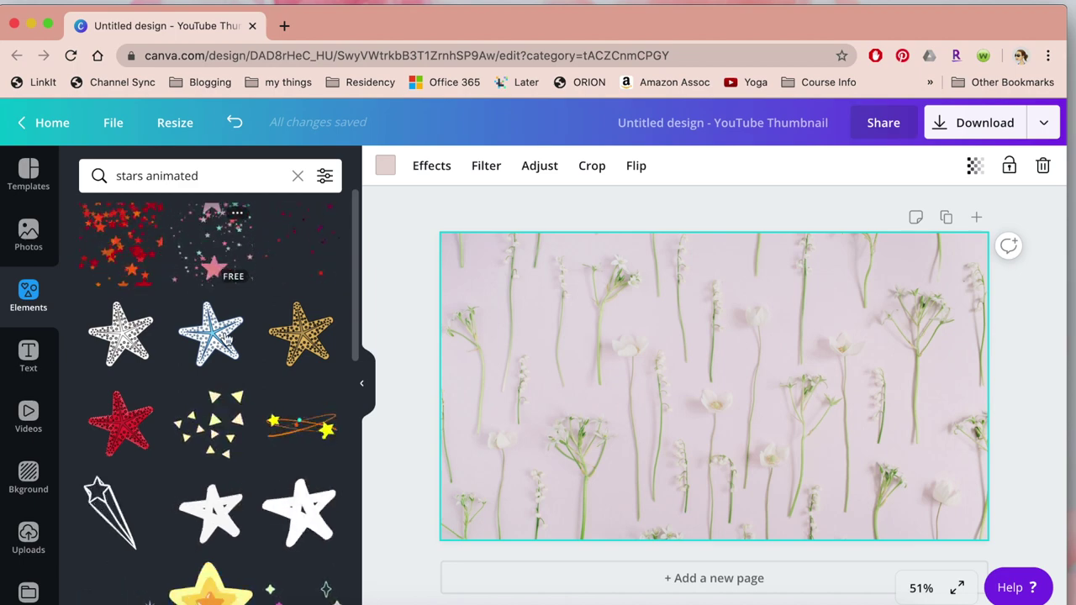
left_click_drag(210, 425, 558, 274)
Add a heading reading "Topic #1" to the thumbnail
left_click(29, 357)
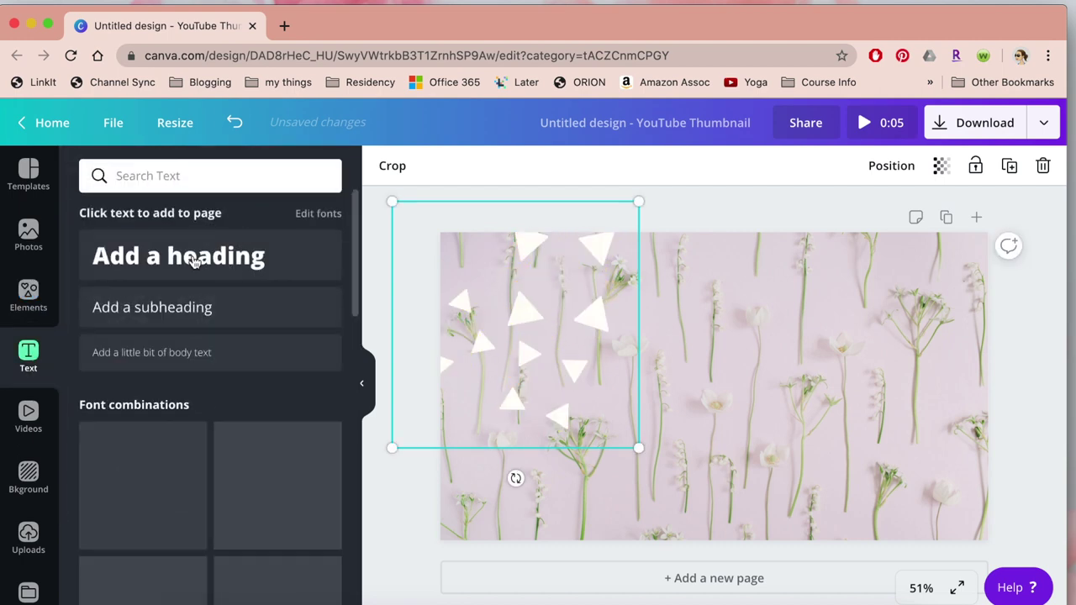
left_click(193, 262)
type("Topic #1")
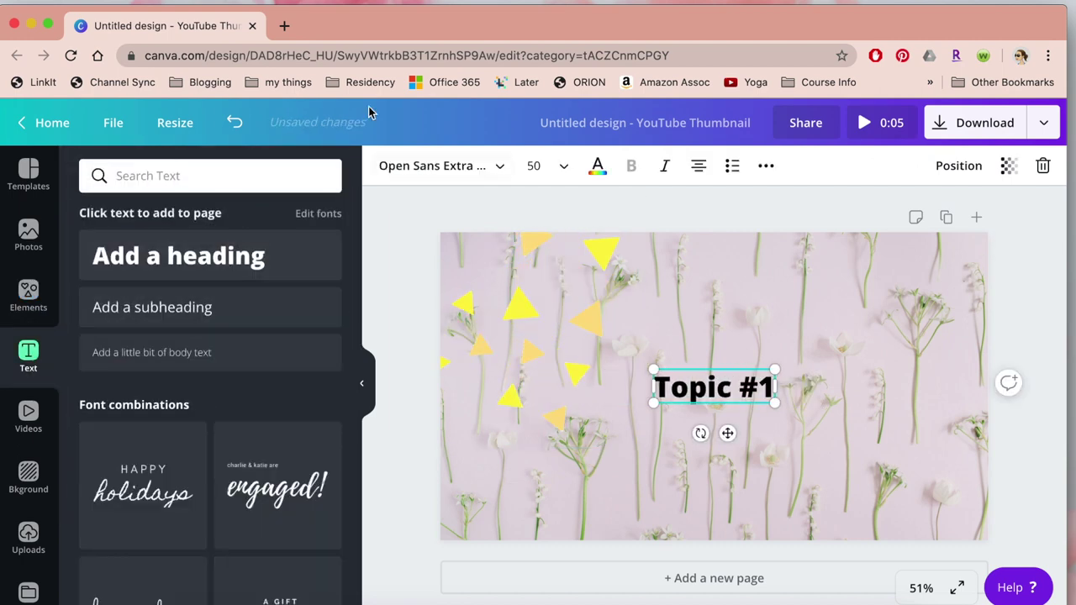
Set the Topic #1 heading's font to Belleza and its size to 80
left_click(432, 166)
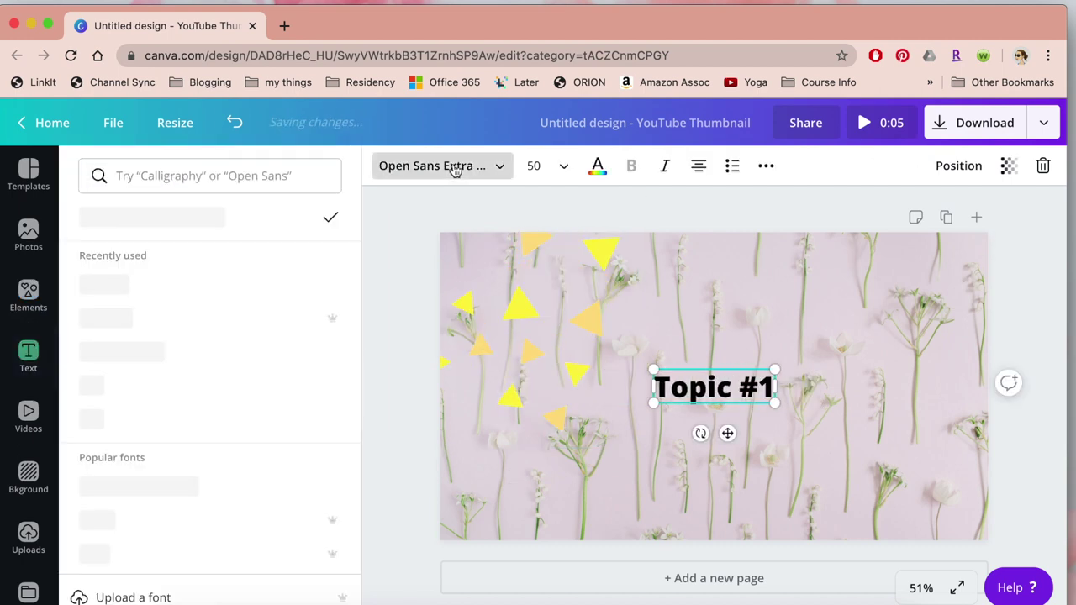
scroll(141, 503, "down", 6)
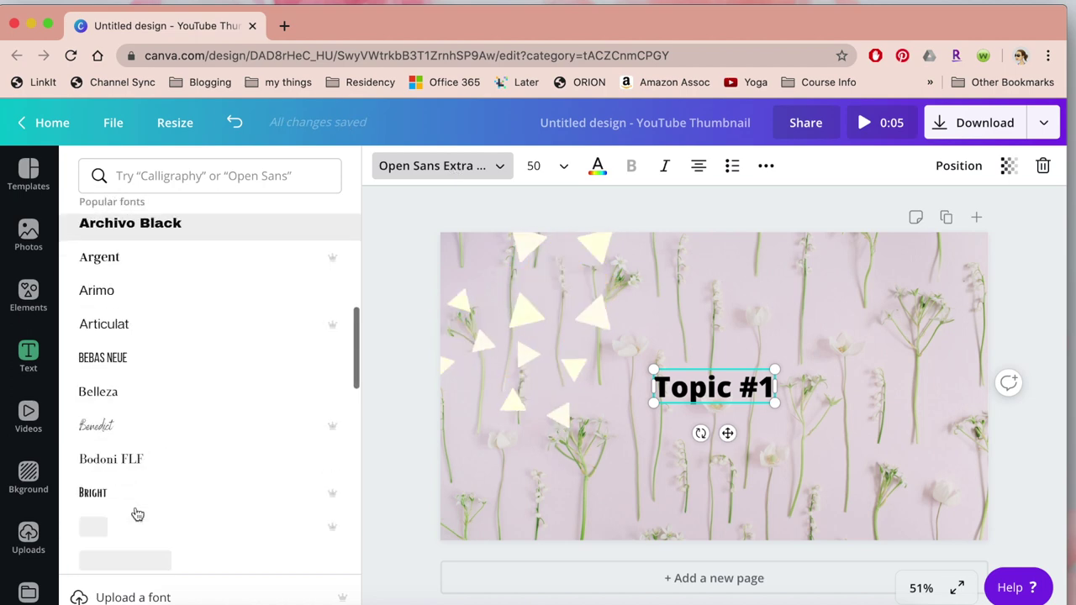
left_click(130, 380)
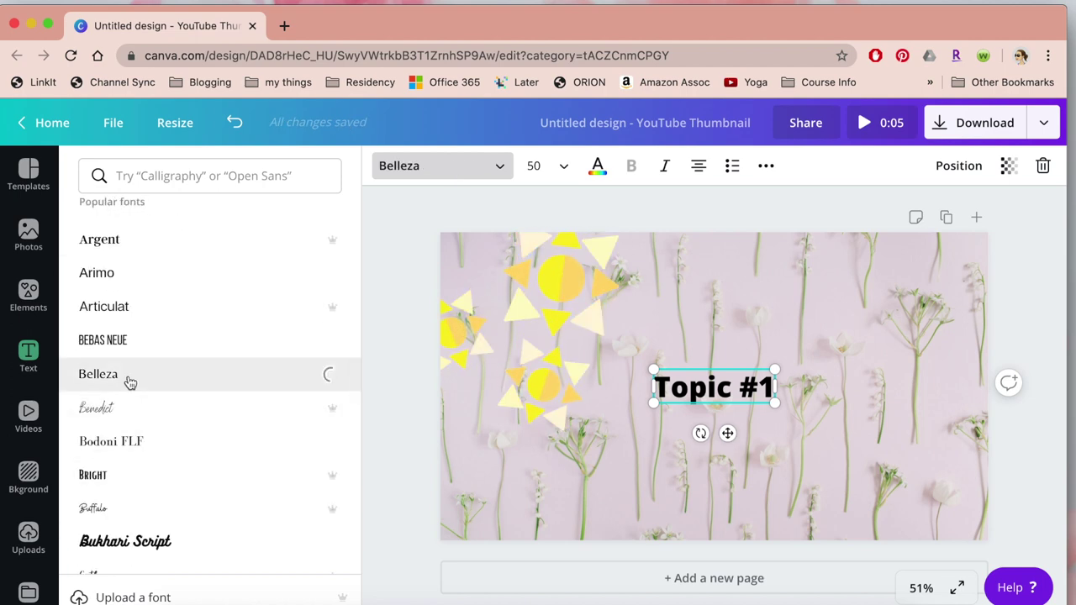
left_click(545, 166)
scroll(546, 409, "down", 4)
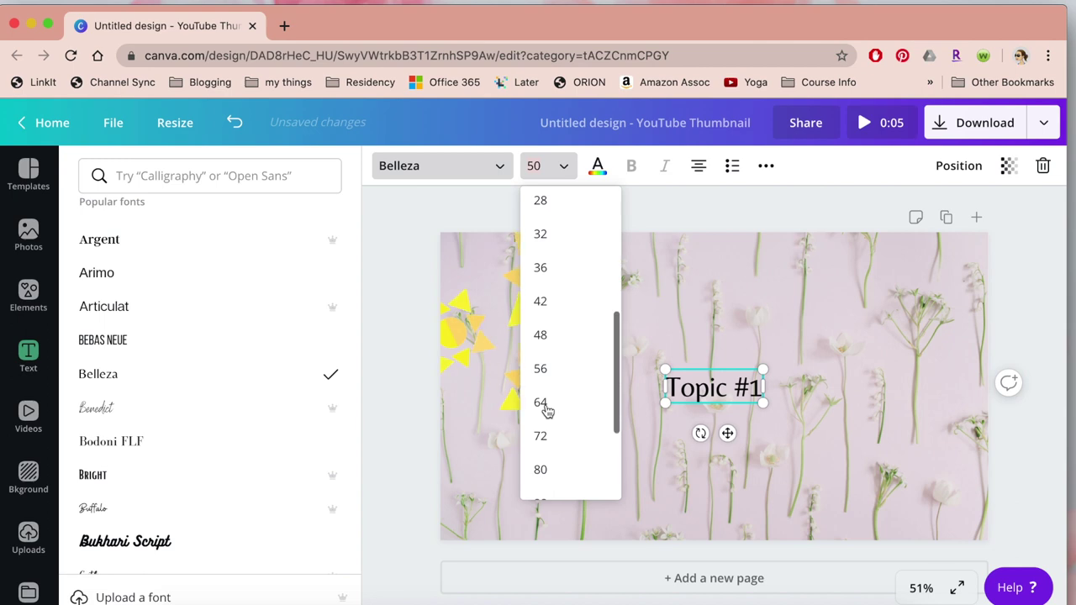
left_click(552, 473)
left_click(859, 443)
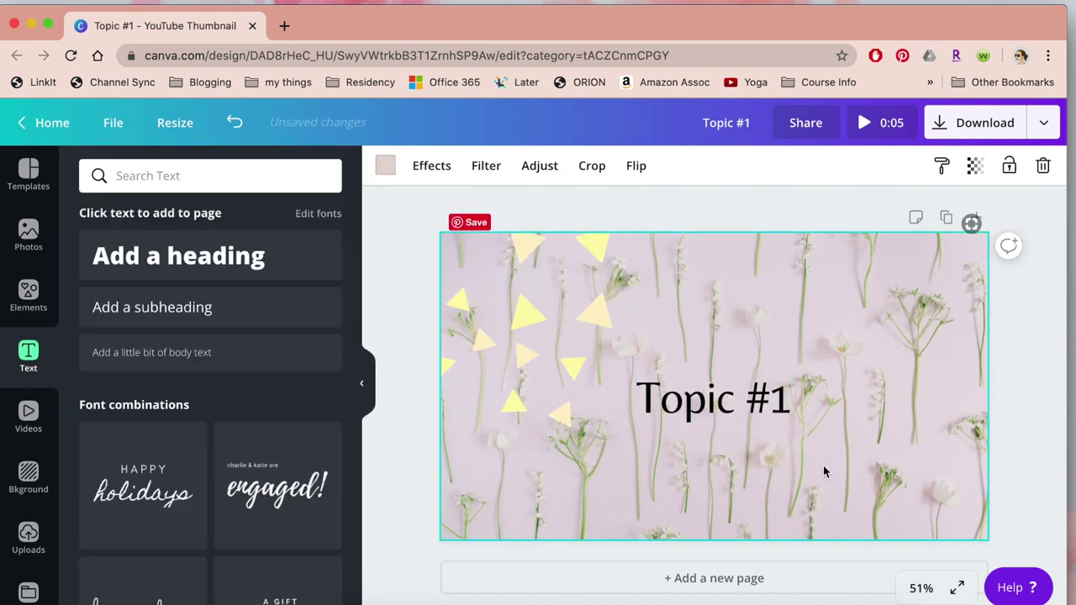
Download the Topic #1 thumbnail design with Video as the file type
left_click(1034, 363)
left_click(1045, 133)
left_click(973, 208)
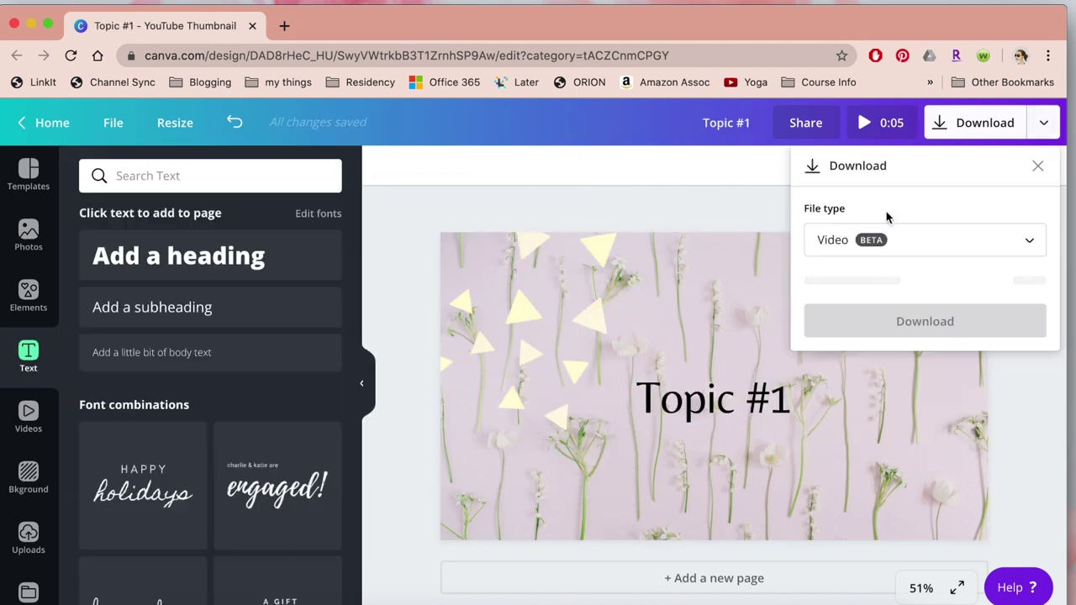
left_click(946, 248)
left_click(916, 289)
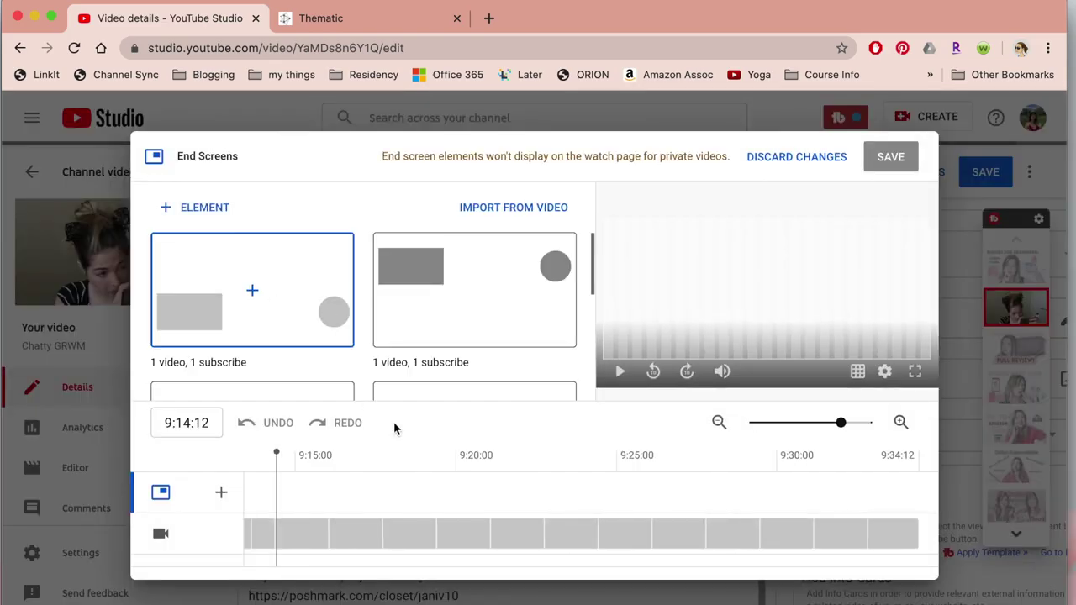
Switch to YouTube Studio, save the first "1 video, 1 subscribe" end screen template on Chatty GRWM, and open its card editor
left_click(210, 275)
left_click(890, 155)
left_click(841, 375)
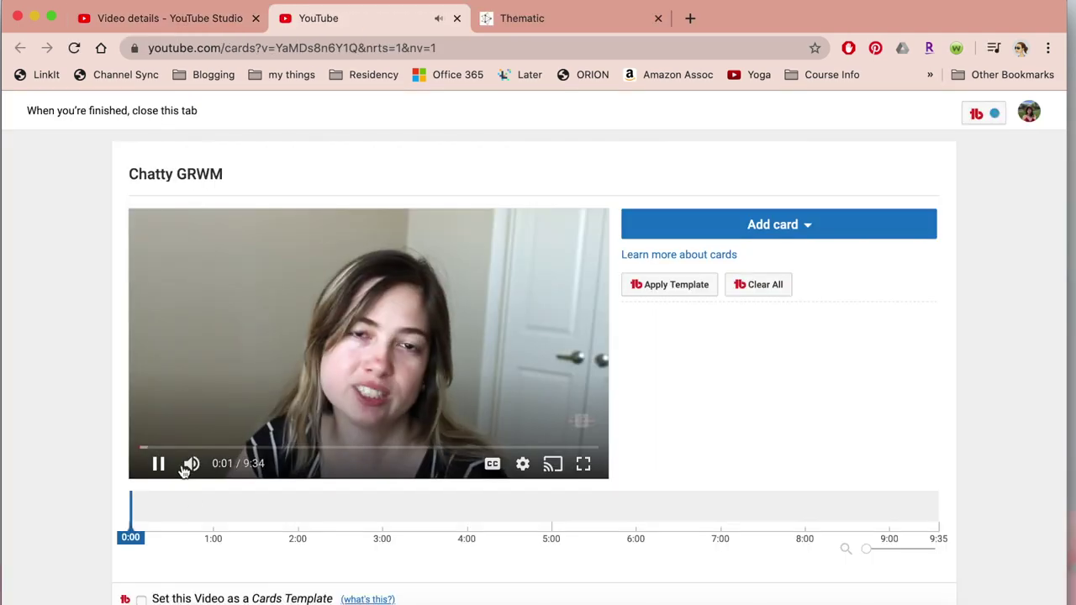
Change the video's playback speed in the card editor and pause the video at 0:20
left_click(523, 466)
left_click(547, 347)
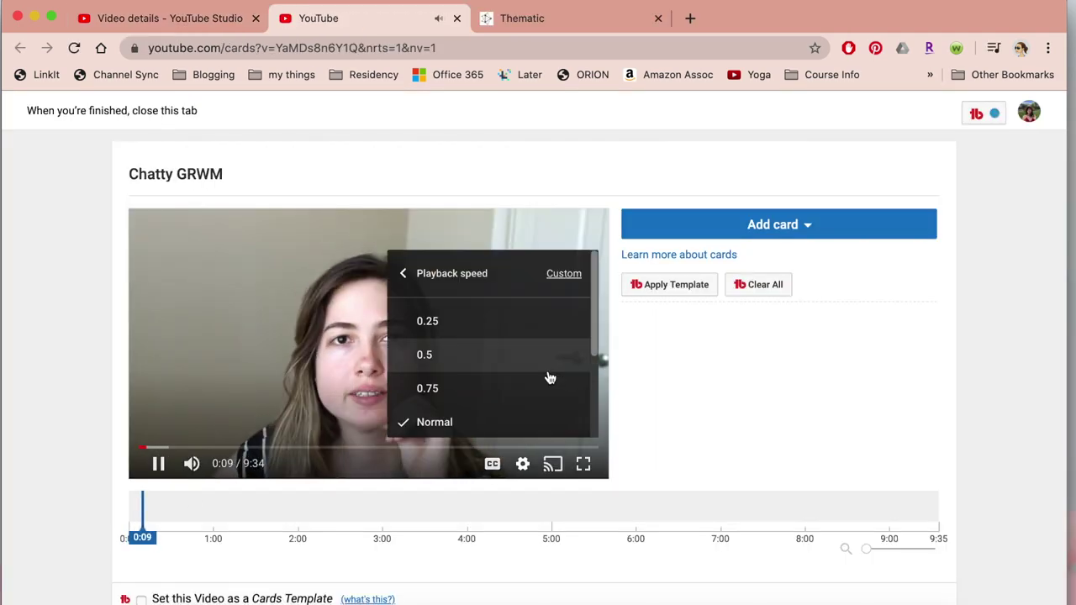
scroll(547, 377, "down", 3)
left_click(547, 421)
left_click(158, 463)
Create a video card at 0:20 linking to the 5 Minute Easy Everyday Makeup upload
left_click(806, 229)
left_click(893, 280)
scroll(655, 299, "down", 5)
left_click(655, 312)
left_click(709, 547)
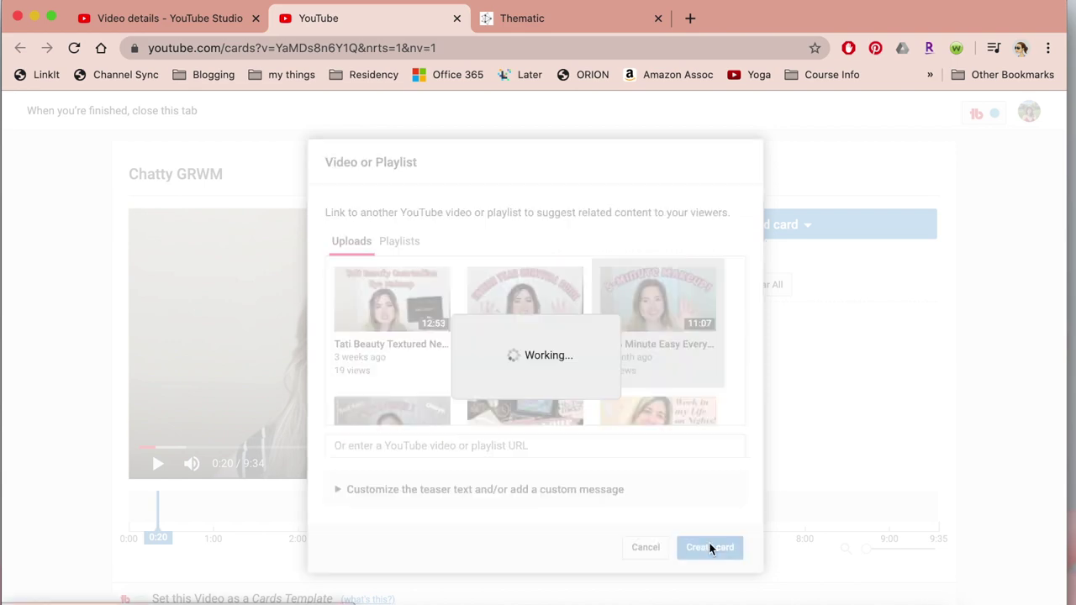
Create a video card at 0:36 linking to the Spring 2020 Fashion Haul upload, and move the makeup routine card to 6:39
left_click(158, 465)
left_click(158, 466)
left_click(806, 227)
left_click(900, 278)
left_click(527, 336)
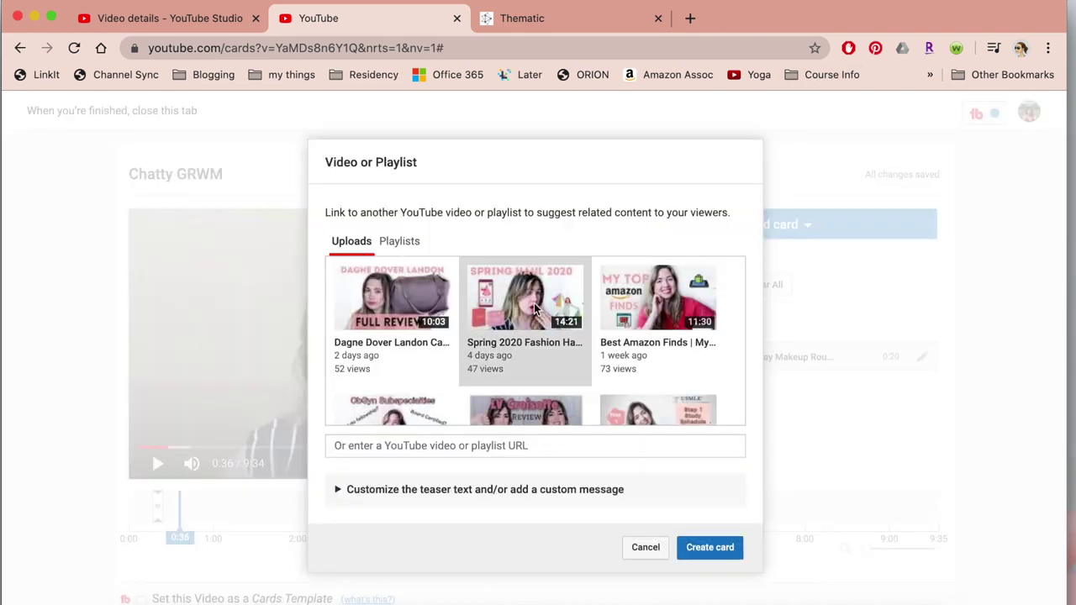
left_click(709, 548)
mouse_move(158, 506)
left_mouse_down()
mouse_move(728, 503)
mouse_move(692, 506)
left_mouse_up()
left_click(465, 506)
left_click(783, 226)
left_click(893, 279)
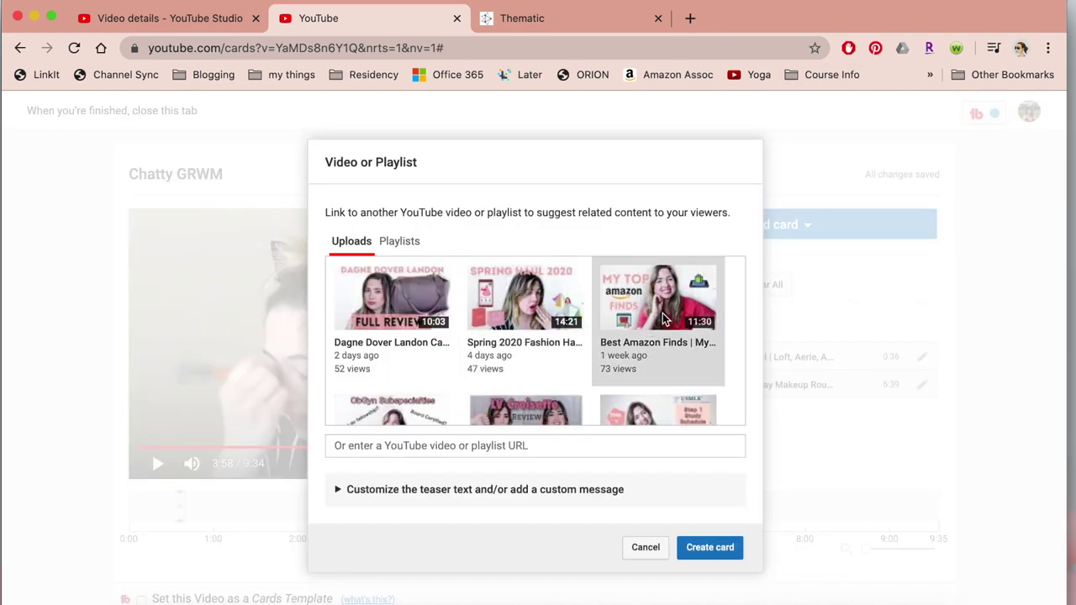
scroll(655, 328, "down", 5)
left_click(646, 547)
Create a video card at 8:19 linking to the Tati Beauty Textured Neutrals Palette upload
left_click(852, 512)
left_click(832, 508)
left_click(805, 225)
left_click(904, 281)
scroll(588, 336, "down", 5)
left_click(392, 343)
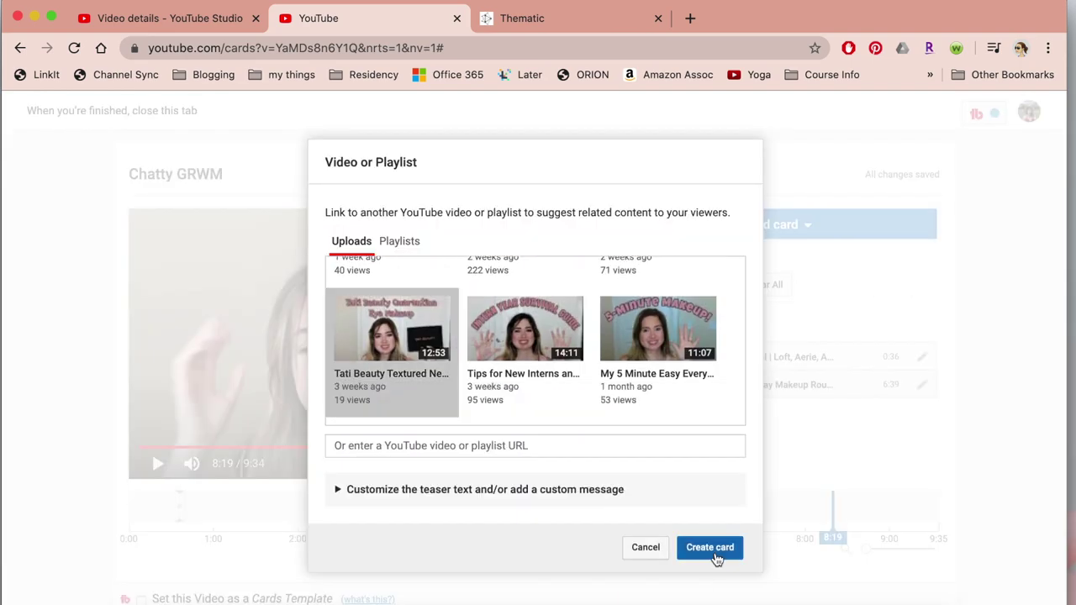
left_click(714, 547)
Create a video card at 3:00 linking to the upload listed between the iPhone 7 and Week in my Life ObGyn videos
left_click(383, 506)
left_click(797, 225)
scroll(637, 329, "down", 5)
left_click(588, 345)
left_click(709, 548)
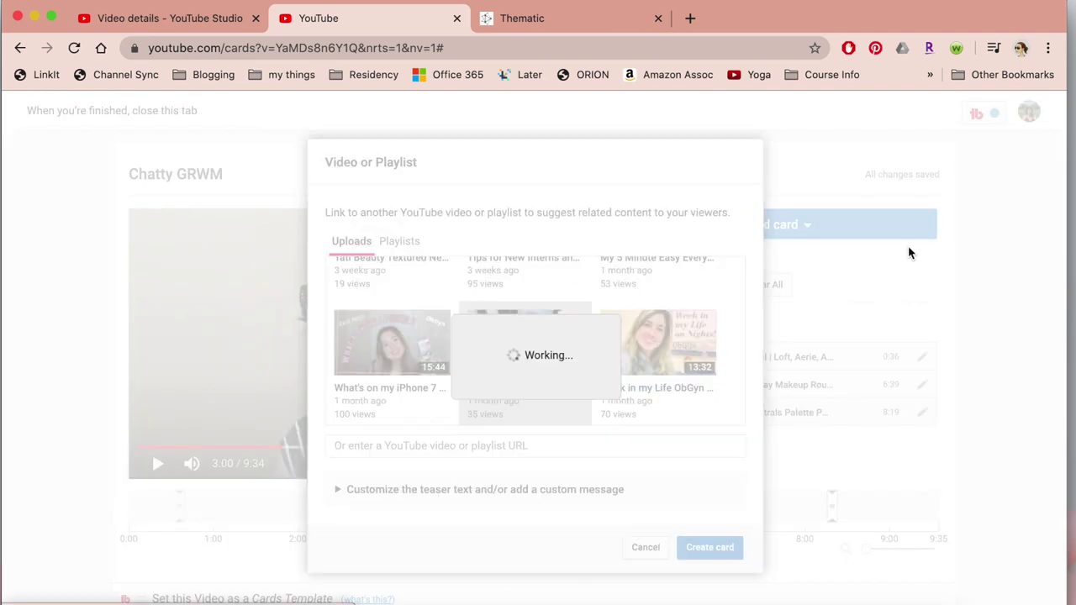
Leave the card editor and add the tags "chatty grwm everyday makeup" and "chatty grwm 2020" to the video details
left_click(456, 18)
scroll(389, 392, "down", 10)
type("chatty")
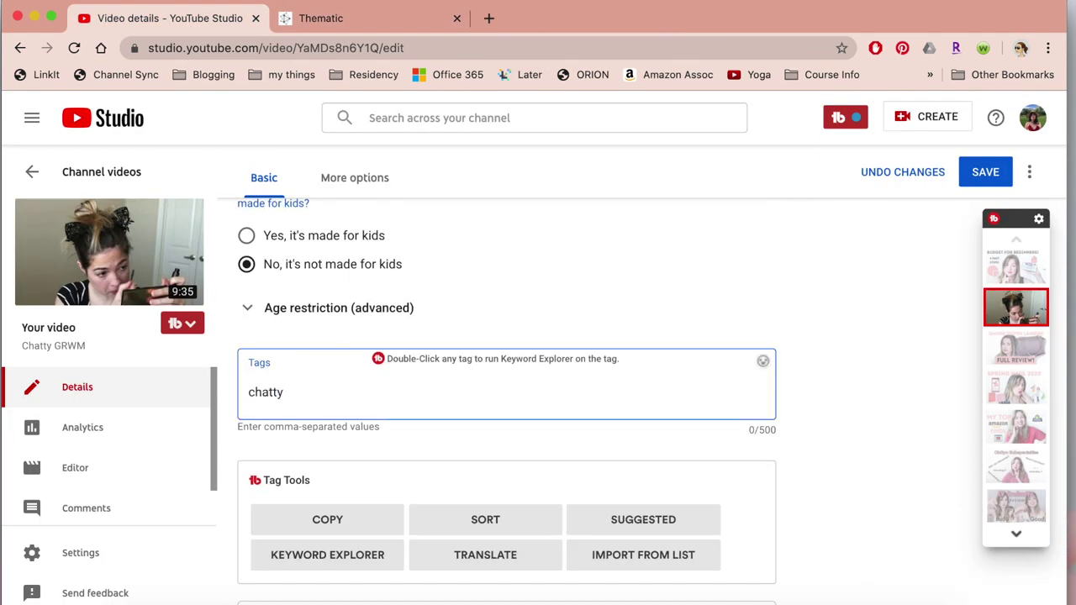
type("grwm")
left_click(350, 504)
left_click(348, 482)
left_click(637, 399)
Add the tag "chatt grwm quarantine" to the video
type("chattygrwmq")
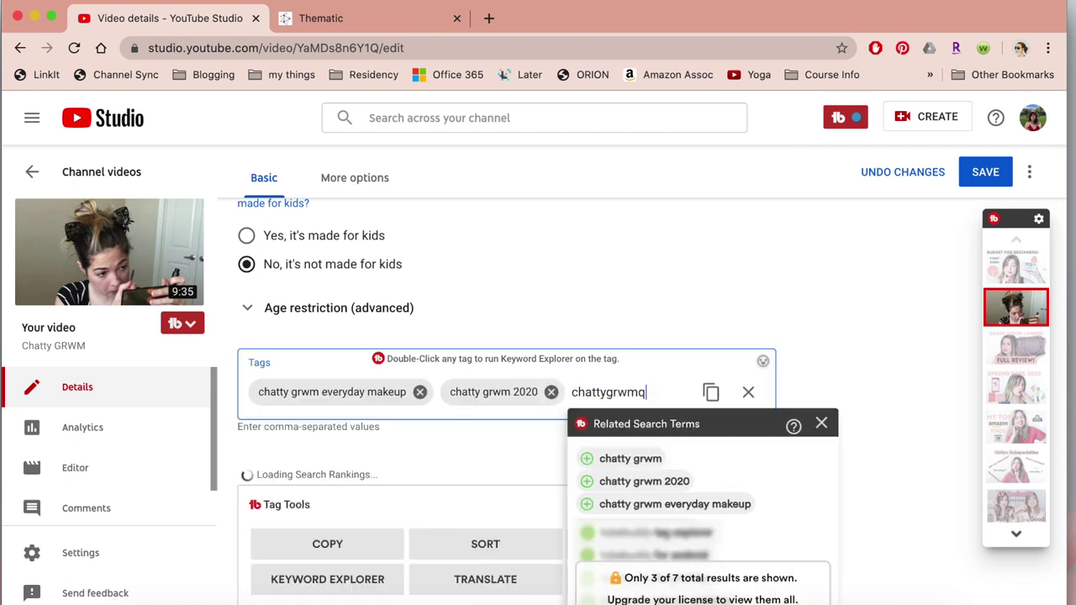
key("BackSpace")
key("BackSpace")
key("BackSpace")
key("BackSpace")
key("BackSpace")
key("BackSpace")
type("grwm quarantine")
key("Return")
Add the tags "chatty grwm get to know me" and "get to know me better"
type("chatty")
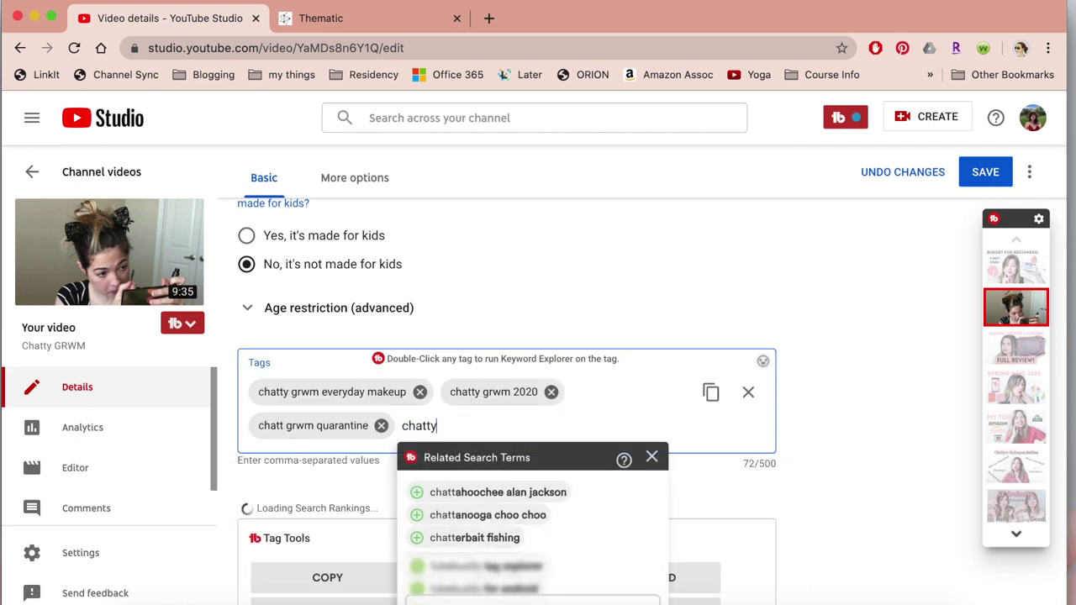
type(" grwm get to know me")
key("Return")
type("get to know me better")
key("Return")
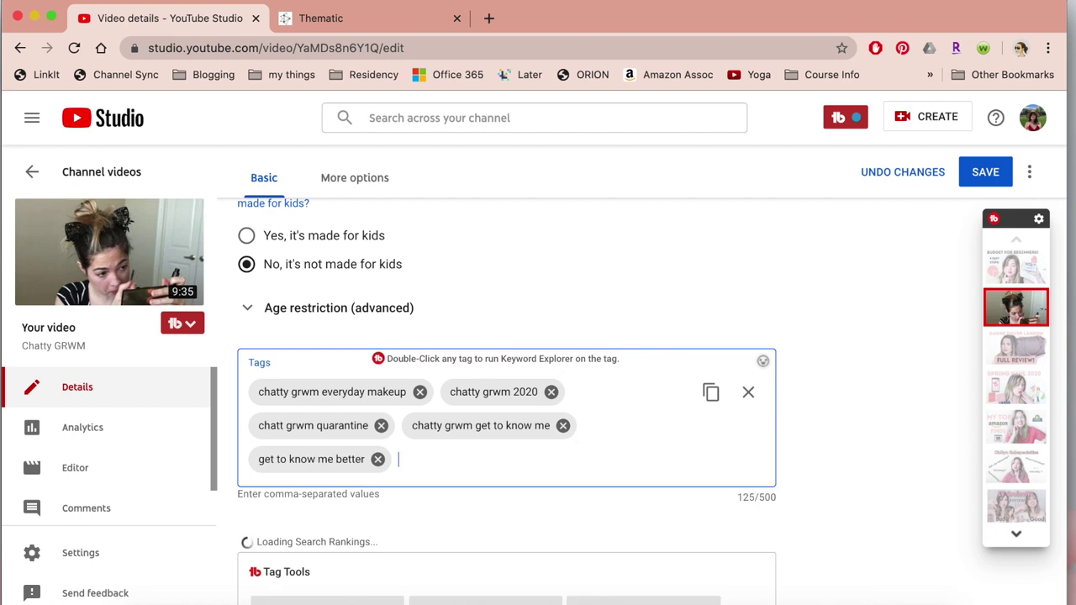
Add the tags "talking nonsense makeup video" and "easy 5 minute everyday makeup"
type("talking nonsense make")
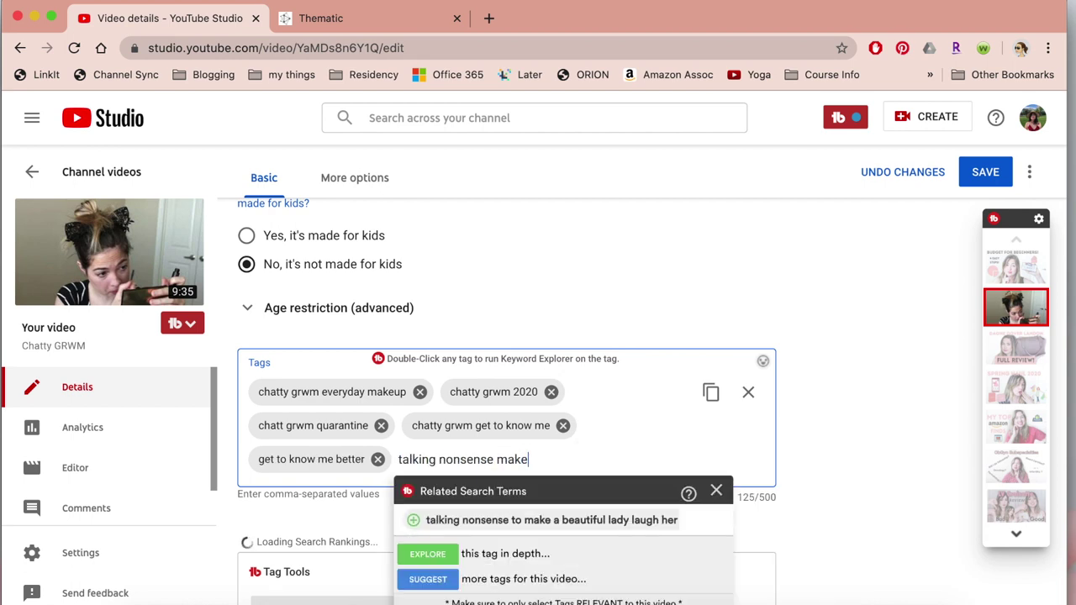
type("up video")
key("Return")
type("easy 5 minute everyday ")
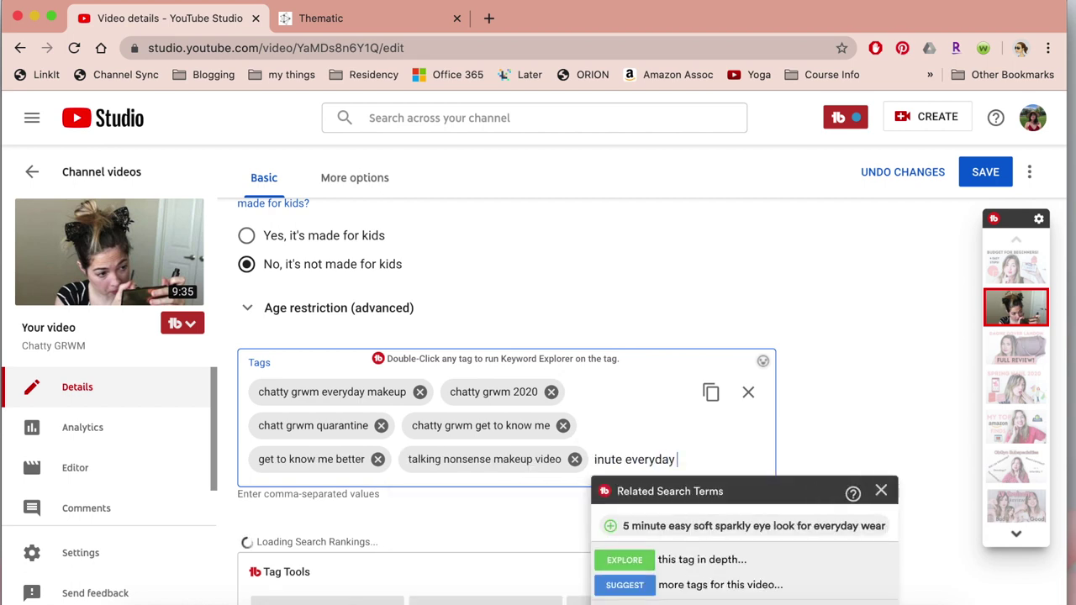
type("makeup")
key("Return")
Add the tags "easy daily makeup tutorial for beginners" and "talking while doing my makeup"
type("easy daily makeu")
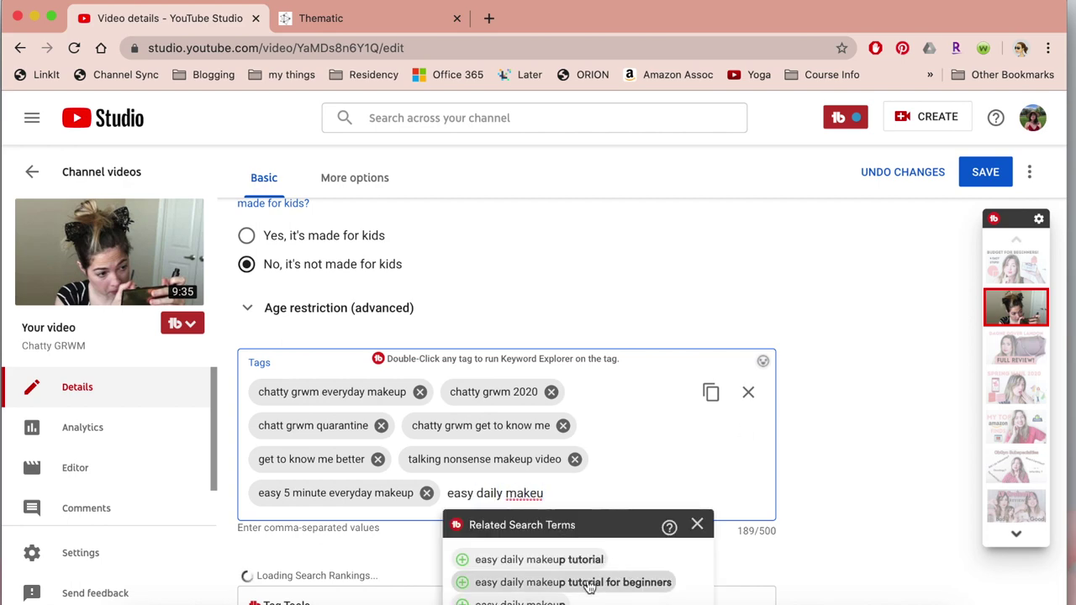
left_click(559, 581)
type("talking while doing my makeup")
key("Return")
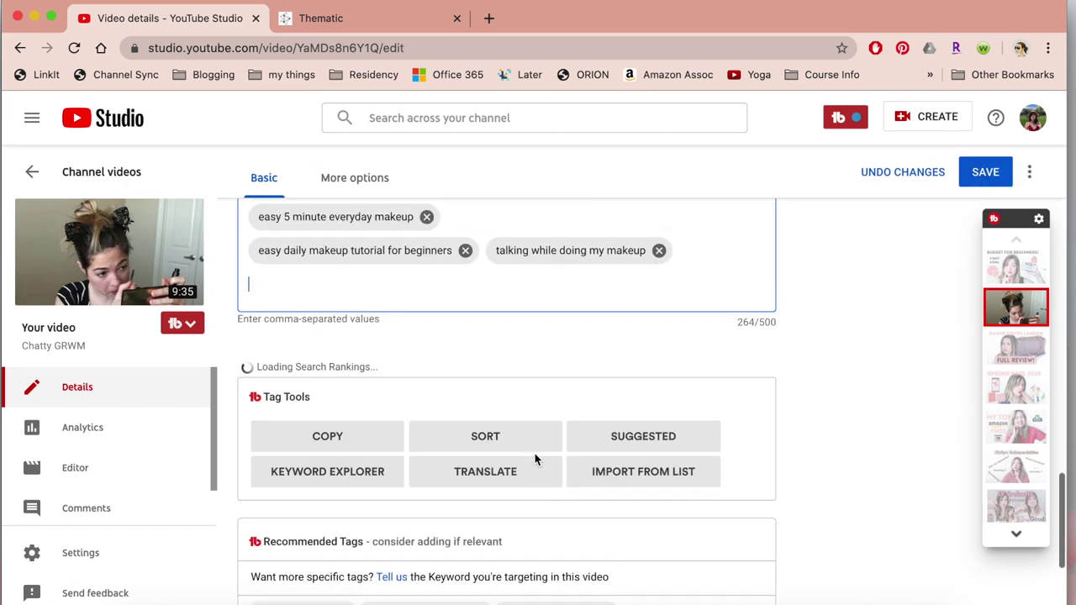
Add the tags "low key chatty get ready with me" and "get ready with me makeup"
type("low key chatty get ready with me")
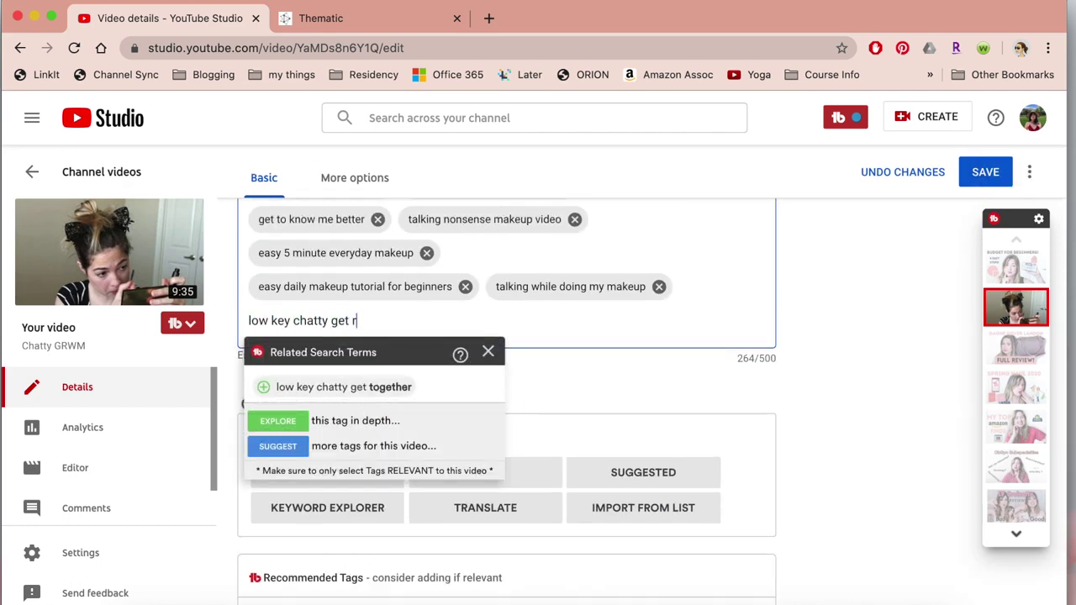
key("Return")
type("get ready with me makeup")
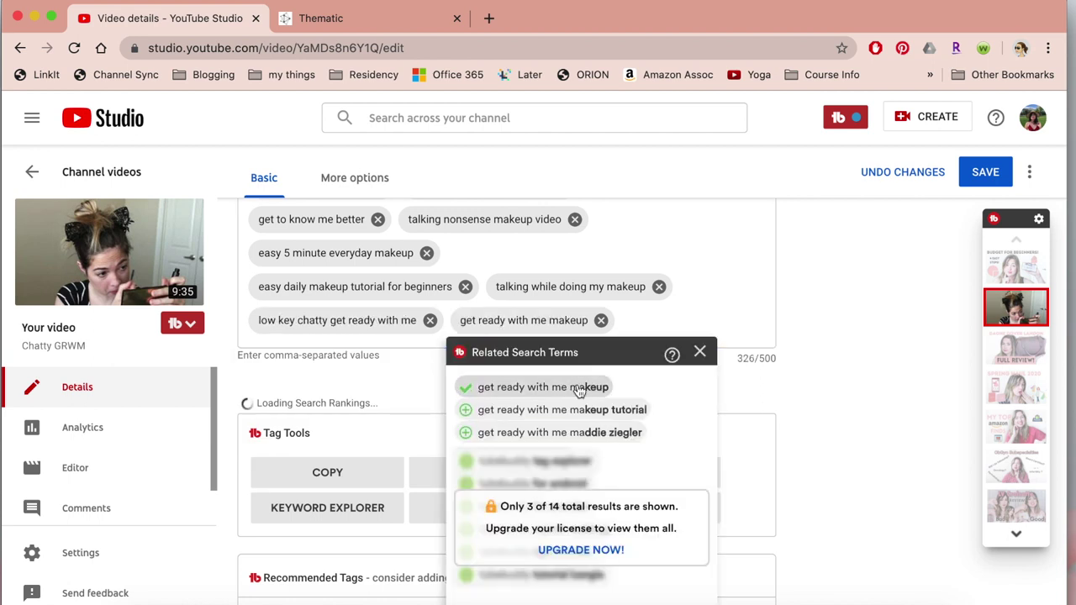
left_click(576, 387)
Add the tags "chatting get ready with me" and "chatty grwm getting ready"
type("get ready")
type("chatty grwm get")
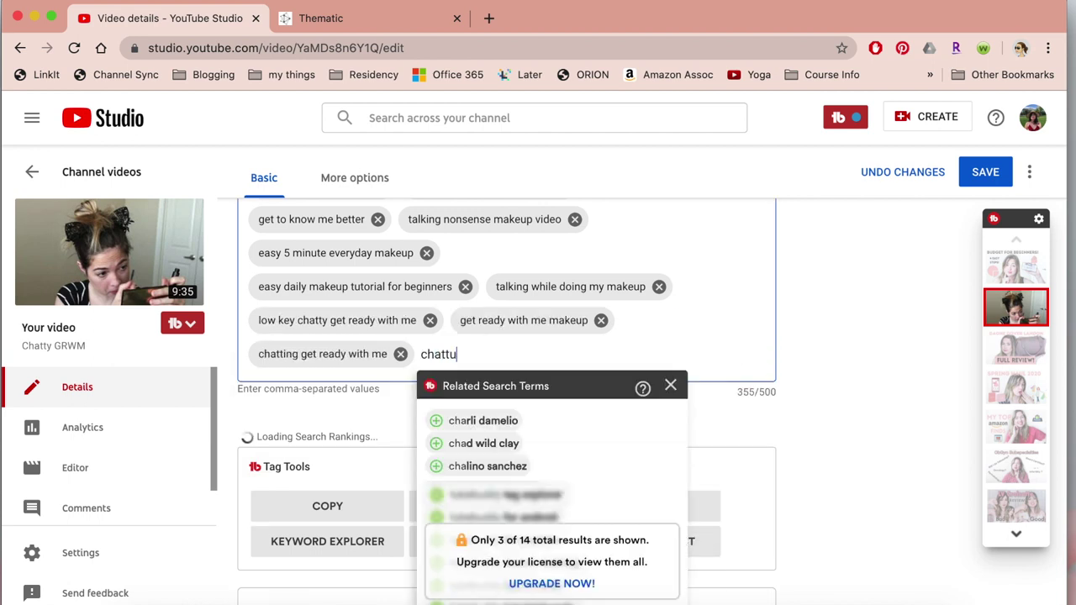
left_click(542, 427)
Add the tags "getting ready to do nothing" and "getting ready to film videos"
type("getting ready to")
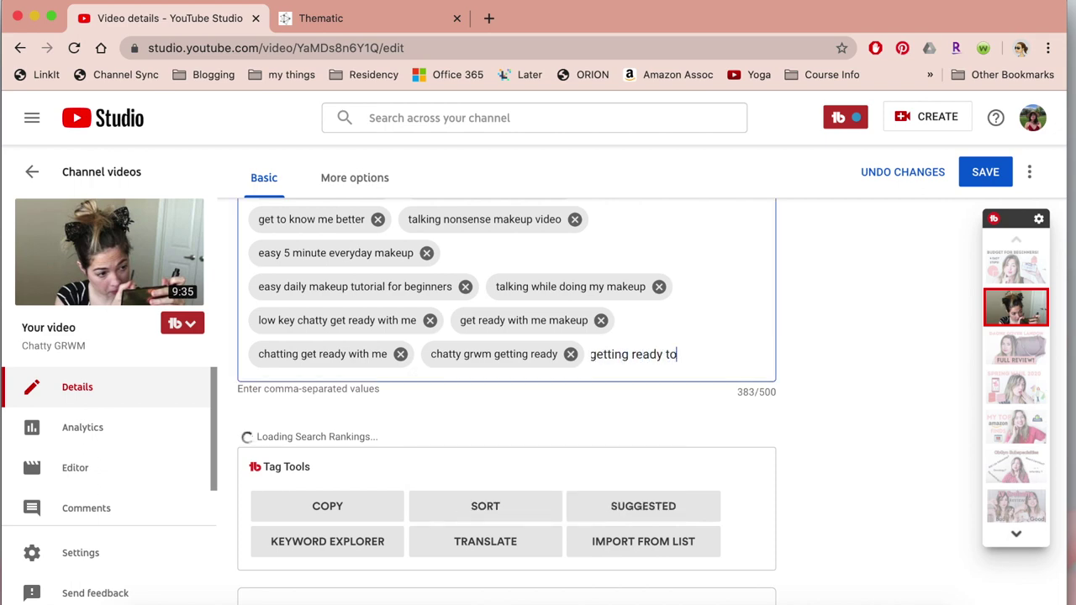
type(" do")
left_click(740, 421)
left_click(441, 391)
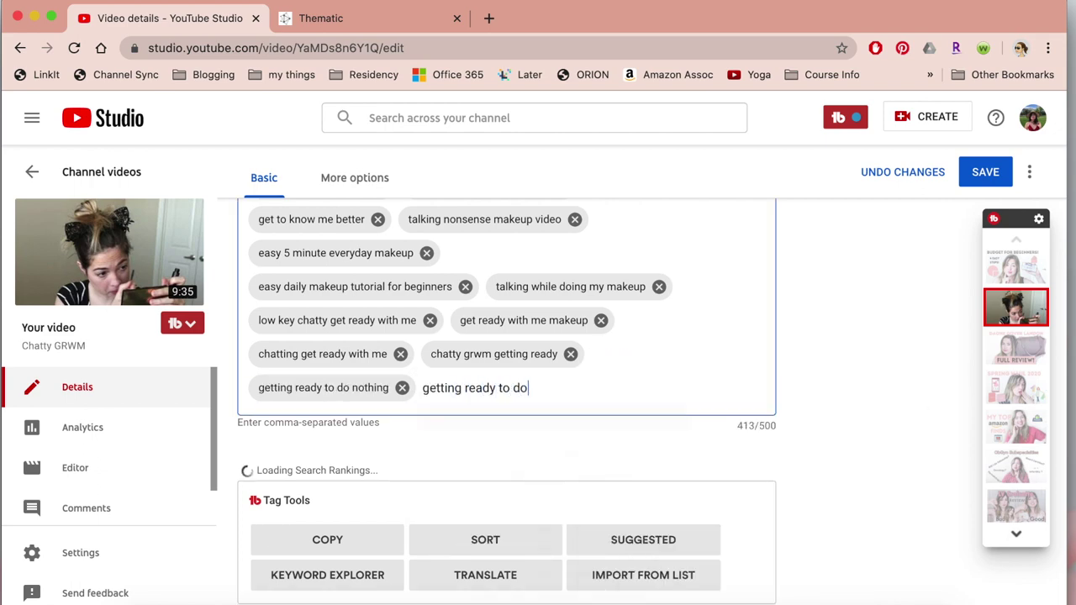
key("BackSpace")
key("BackSpace")
type("film videos")
key("Return")
Add the tags "grwm for nothing but the purpose of this video", "grwm for not a damn thing" and "grwm for nothing lol" and save the details
type("grwm for")
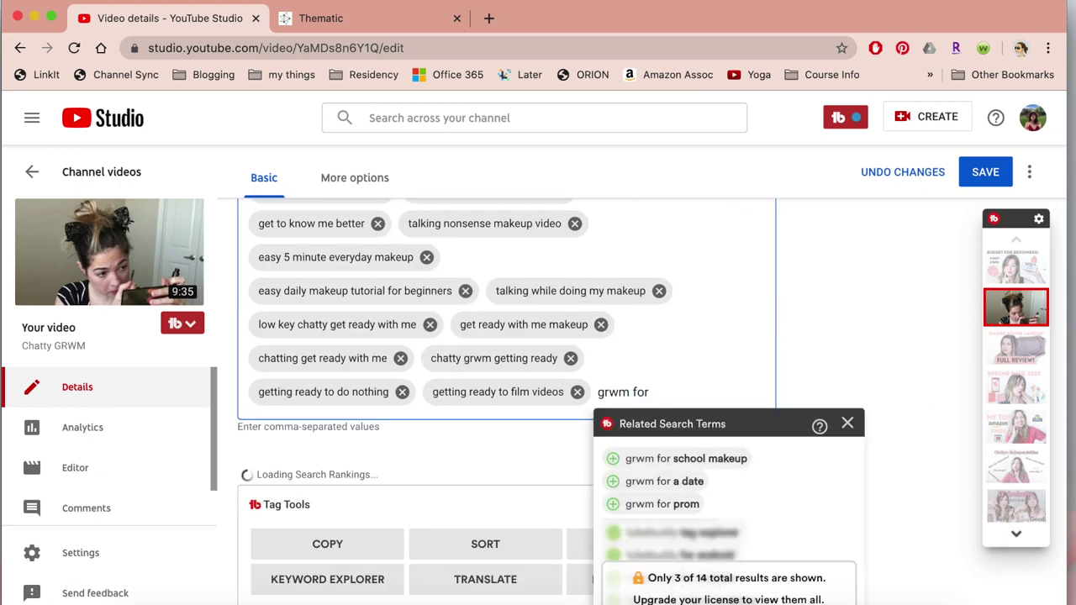
type("not")
left_click(682, 480)
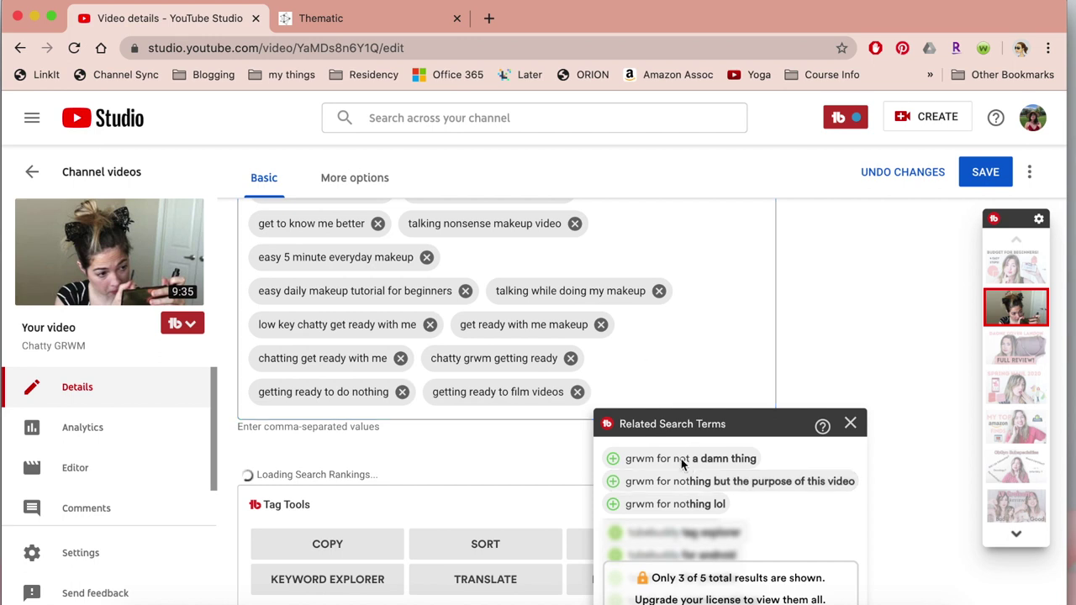
left_click(654, 506)
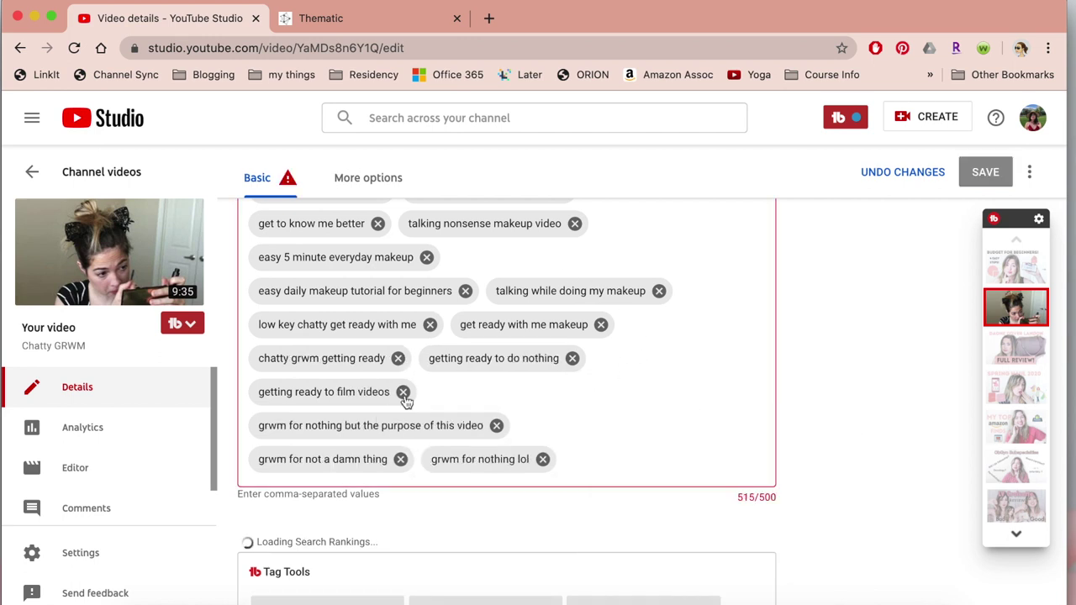
left_click(985, 172)
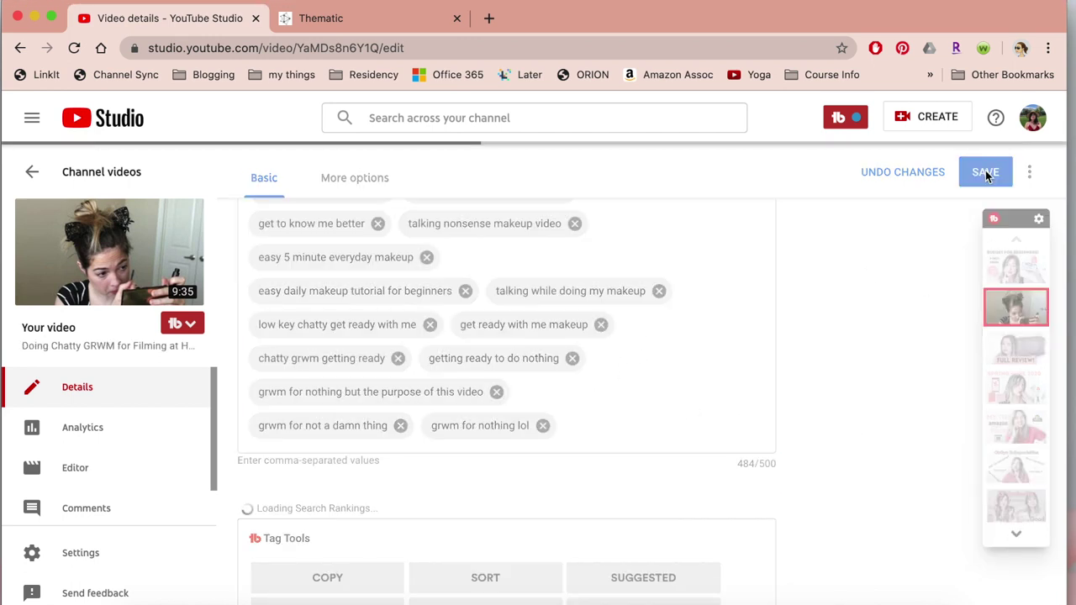